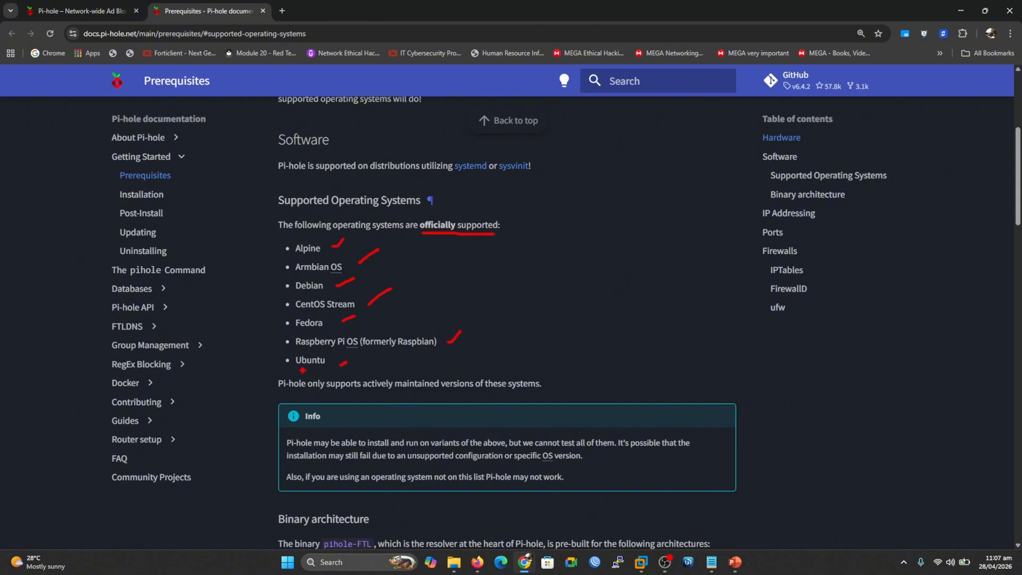
- Underline Ubuntu and mark the note about unlisted operating systems in the Pi-hole prerequisites, clearing the annotations when finished
drag(302, 370, 323, 373)
mouse_move(613, 464)
mouse_down()
mouse_move(617, 473)
mouse_move(643, 453)
mouse_up()
mouse_move(491, 484)
mouse_down()
mouse_move(578, 485)
mouse_move(591, 468)
mouse_up()
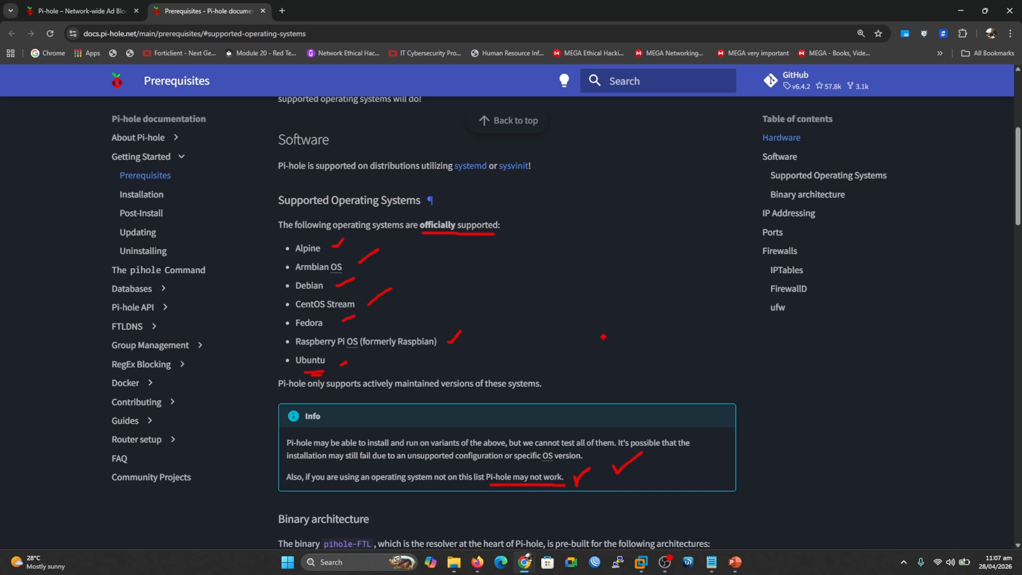
key(Escape)
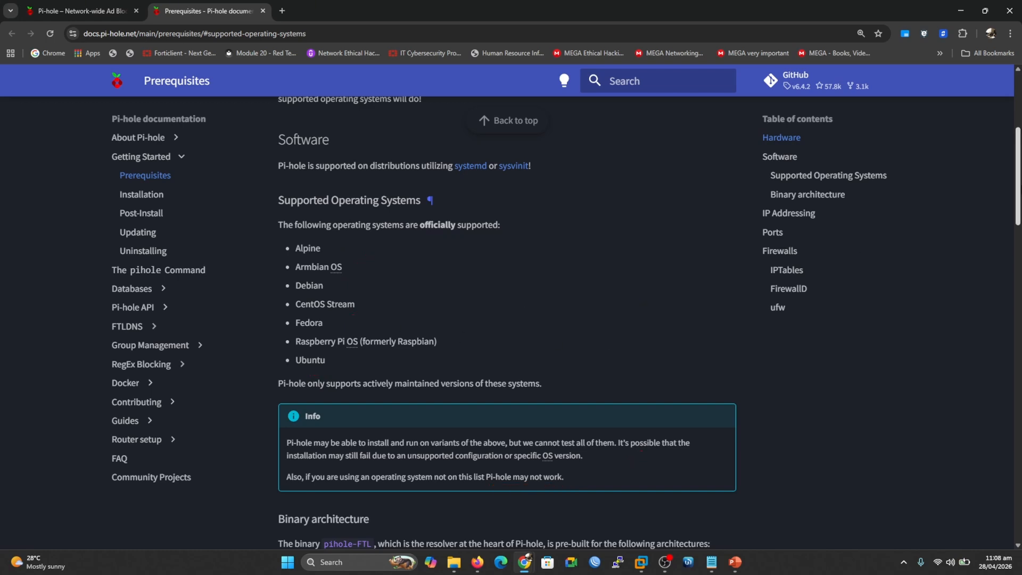
- Point out Raspberry Pi OS, Ubuntu, Debian and Armbian OS in the supported systems list using temporary underlines and a text highlight
scroll(790, 220, up, 1)
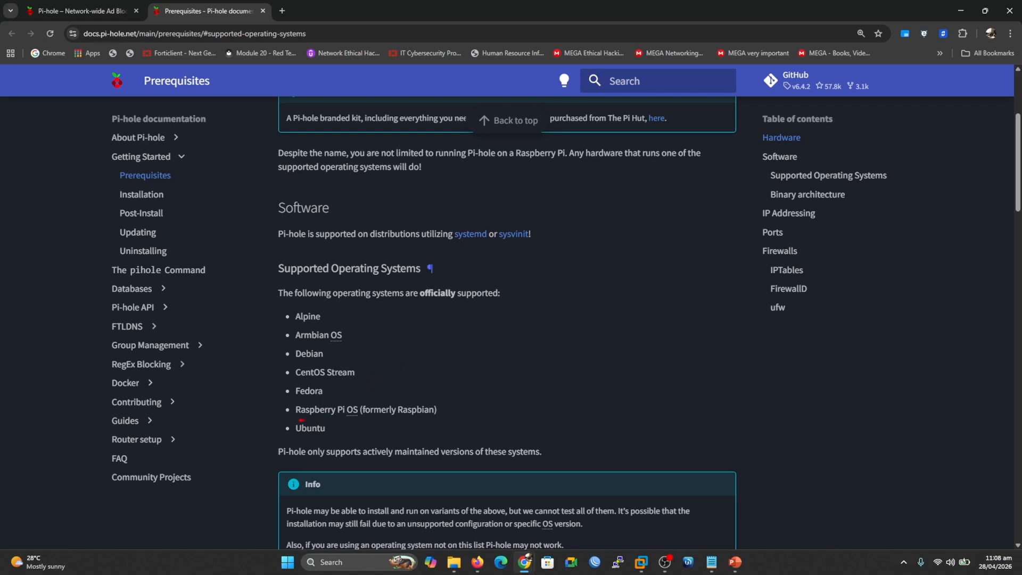
mouse_move(300, 420)
mouse_down()
mouse_move(422, 418)
mouse_move(470, 392)
mouse_up()
drag(297, 435, 328, 437)
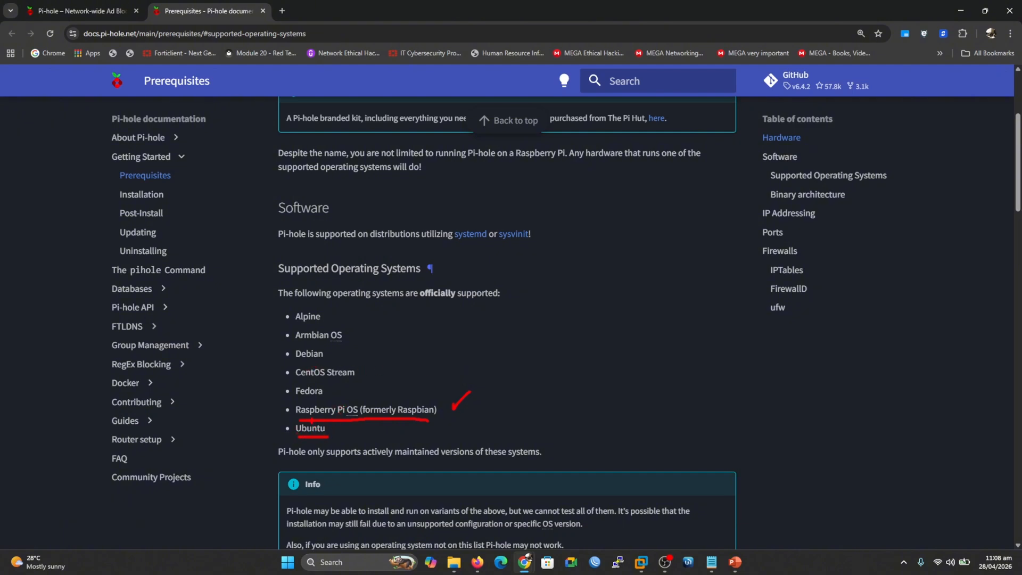
drag(298, 361, 319, 359)
drag(296, 330, 334, 329)
key(Escape)
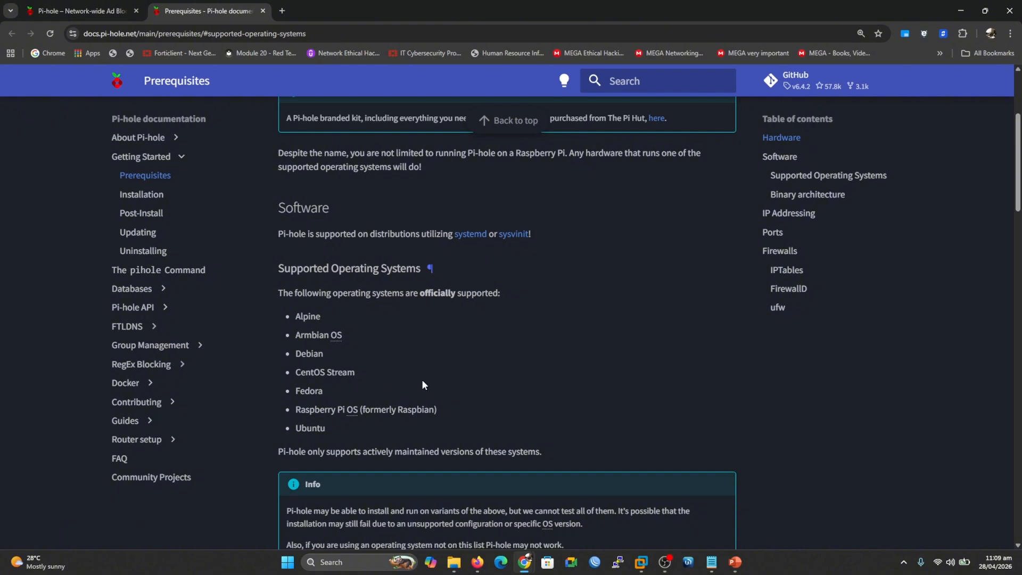
drag(428, 409, 295, 410)
click(463, 366)
- Switch to the browser window with the Raspberry Pi site and detach its home page tab into a separate maximized window
mouse_move(524, 564)
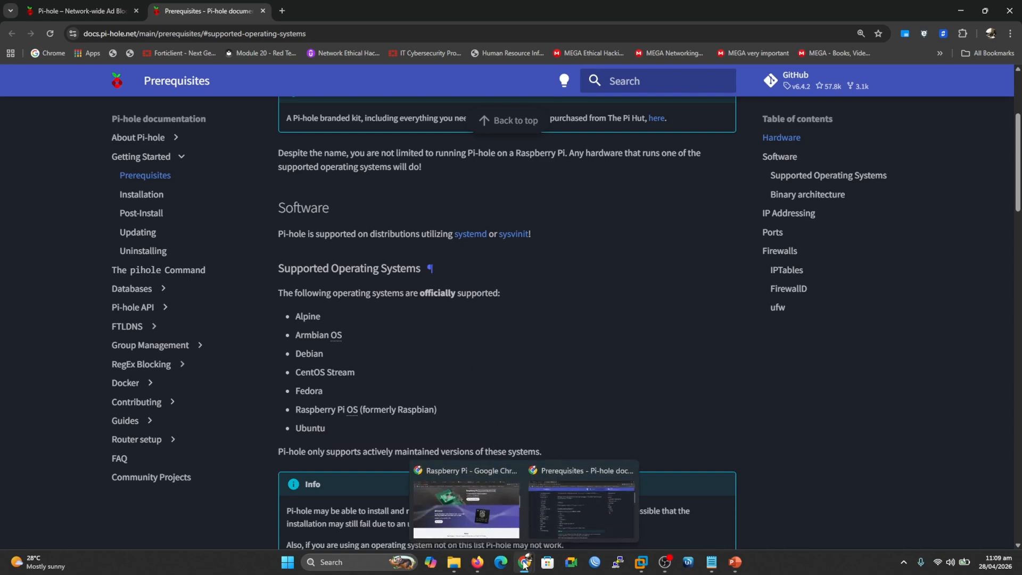
click(451, 506)
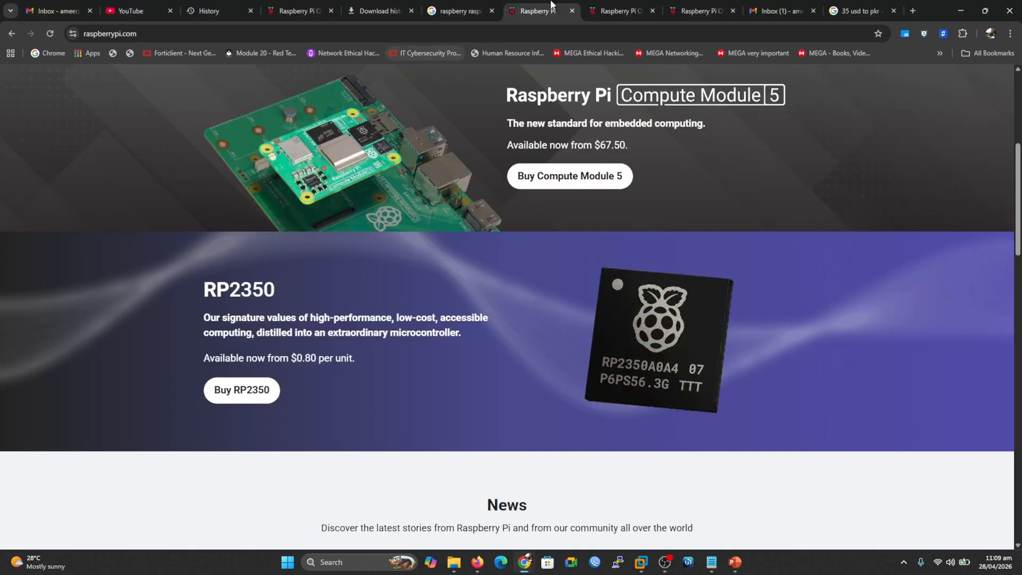
drag(537, 11, 536, 79)
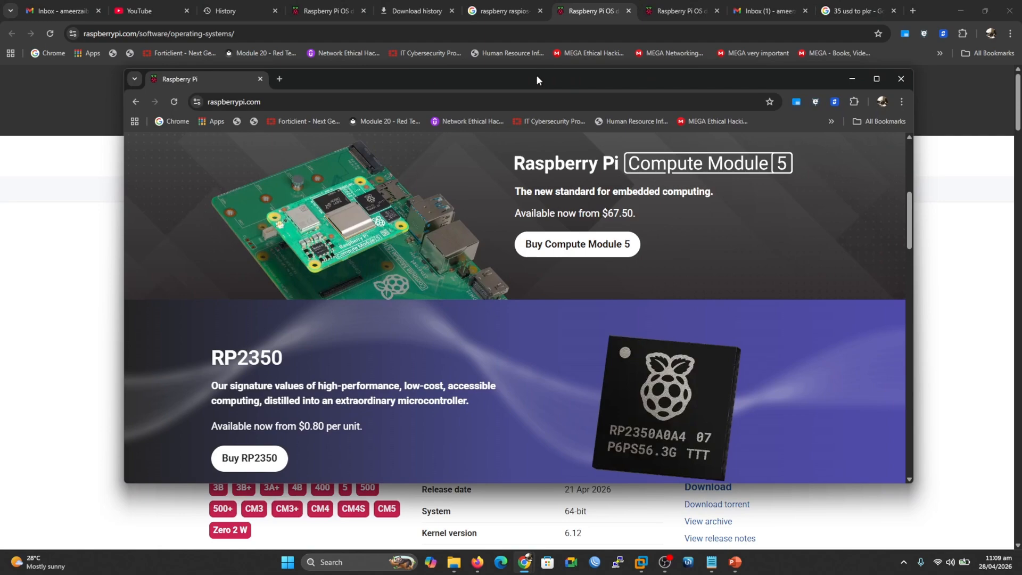
click(876, 79)
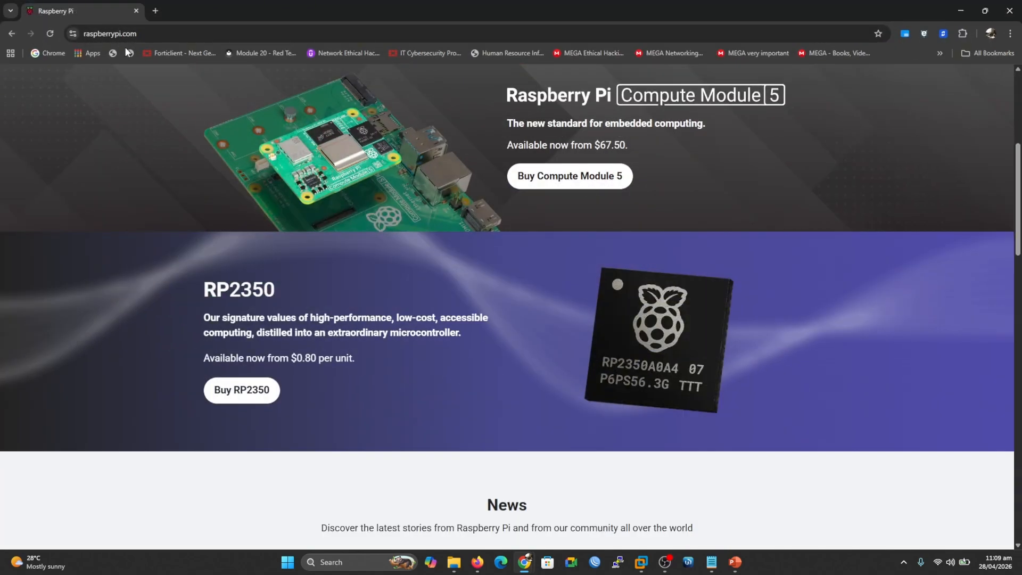
- Look through the Raspberry Pi home and industry pages and open the product catalogue
drag(1018, 226, 1018, 128)
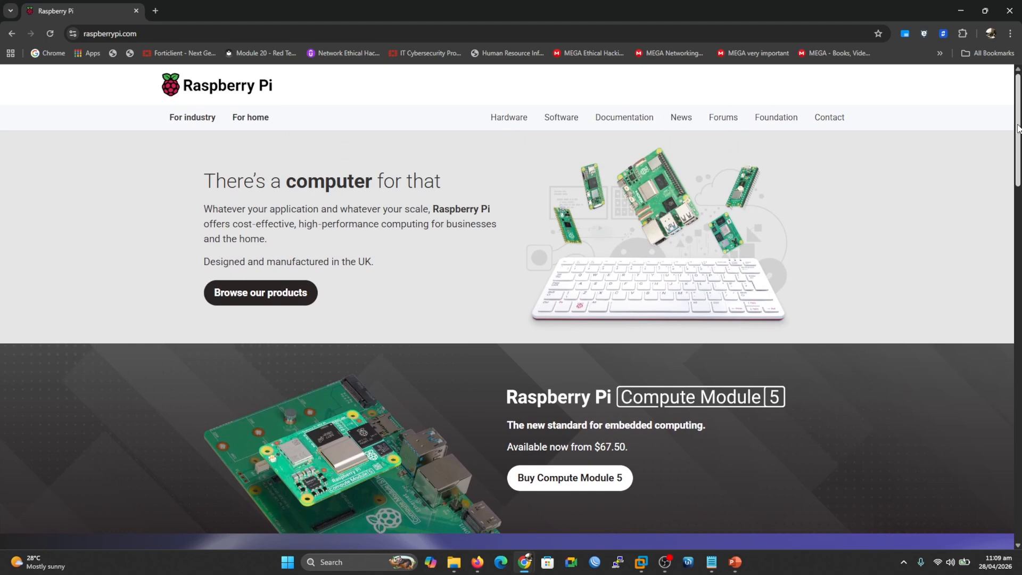
click(247, 120)
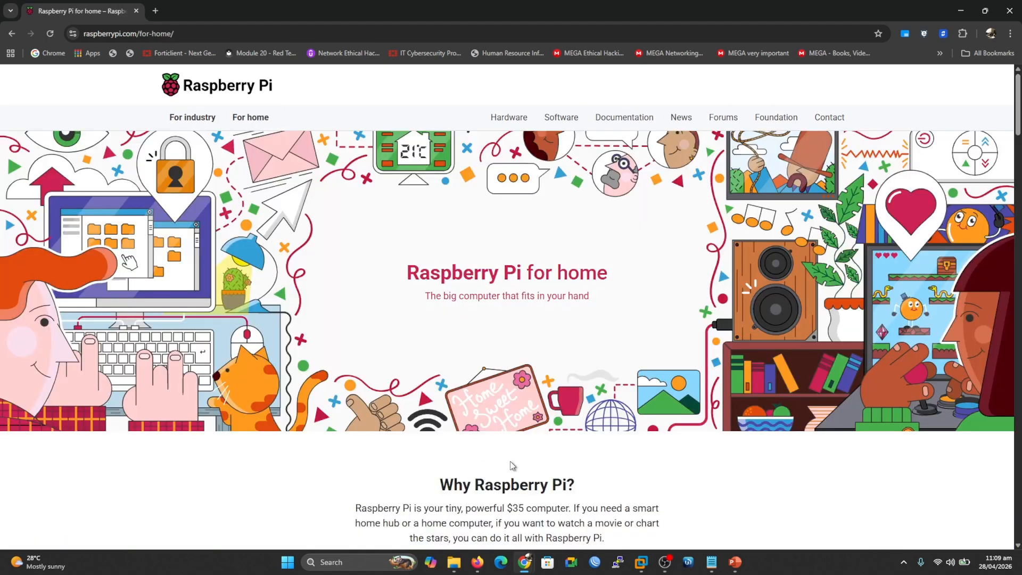
mouse_move(1017, 108)
mouse_down()
mouse_move(1017, 285)
mouse_move(1019, 106)
mouse_up()
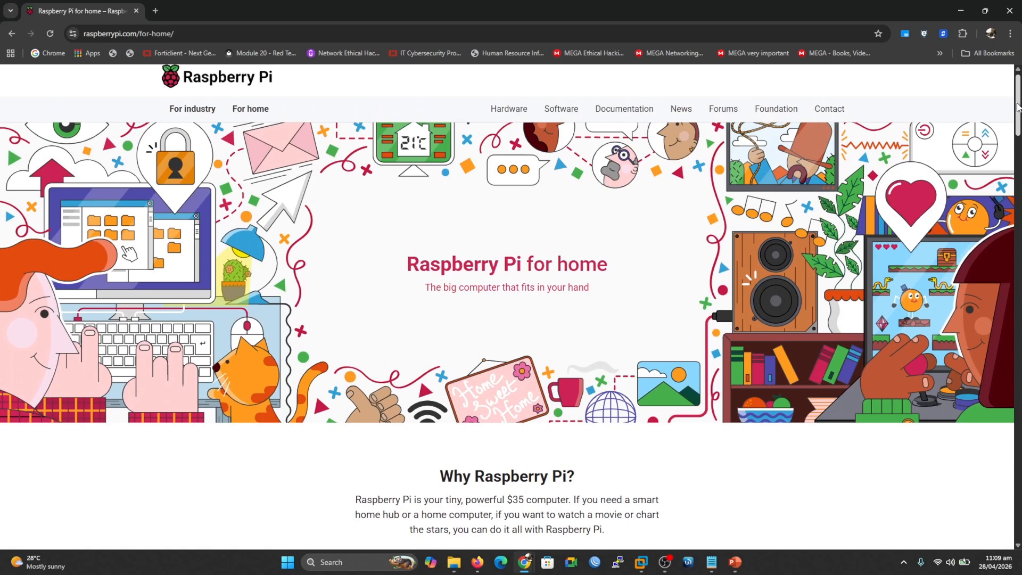
click(198, 110)
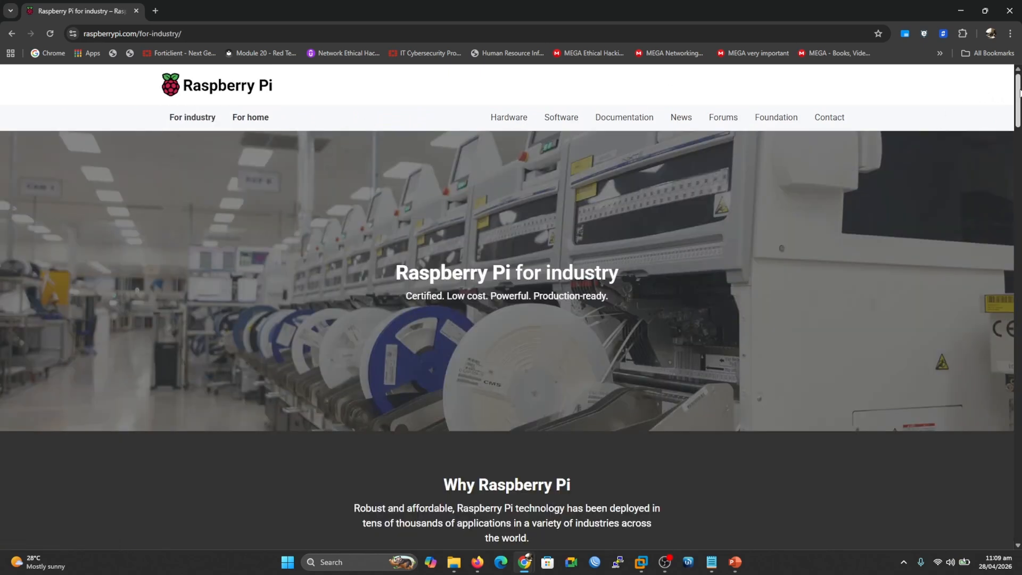
mouse_move(1019, 93)
mouse_down()
mouse_move(1019, 392)
mouse_move(1018, 94)
mouse_move(1019, 108)
mouse_up()
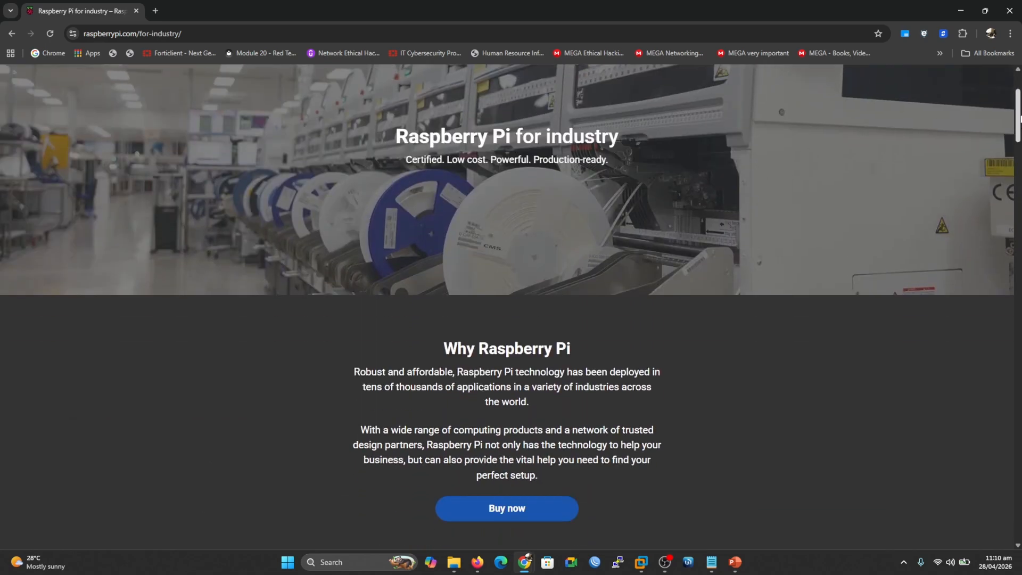
drag(1018, 118, 1018, 127)
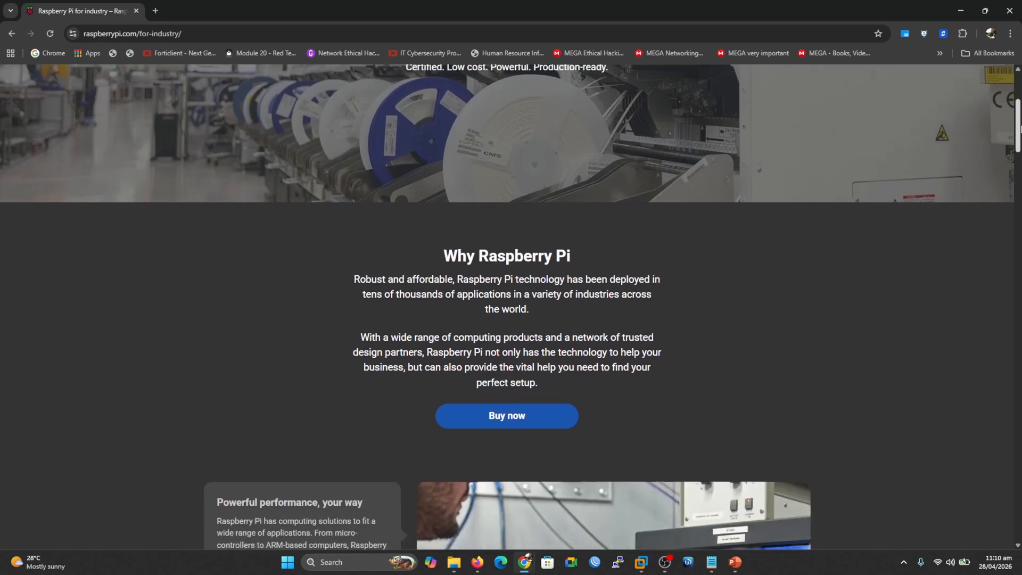
click(521, 420)
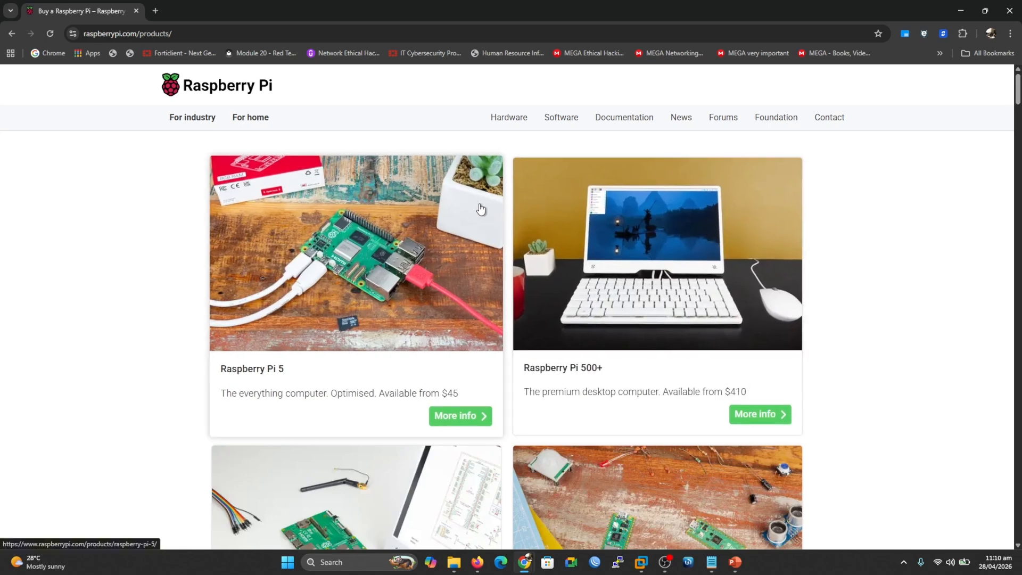
- Open the Raspberry Pi software page and download Raspberry Pi Imager for Linux (x86_64)
click(554, 119)
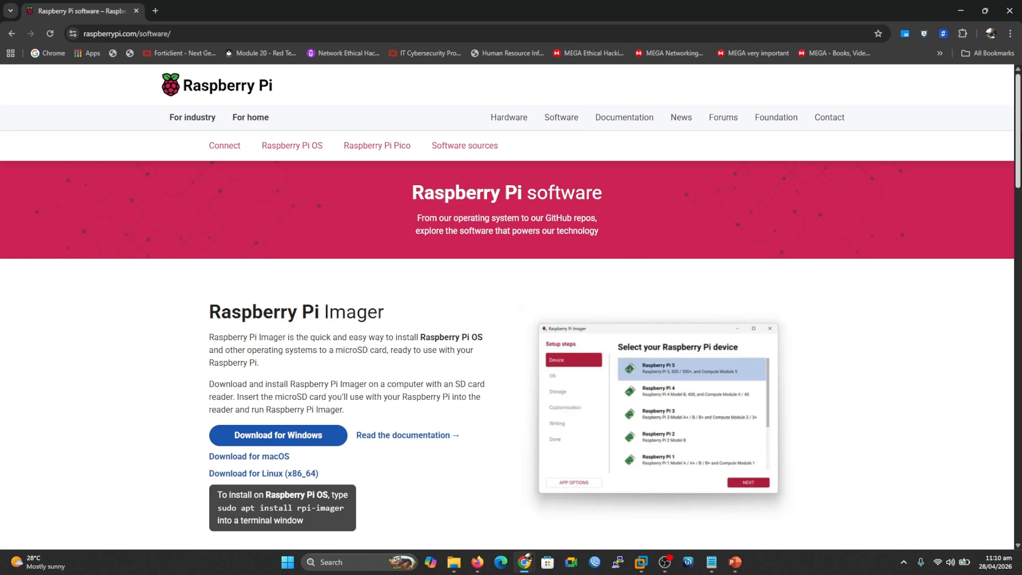
scroll(398, 217, down, 2)
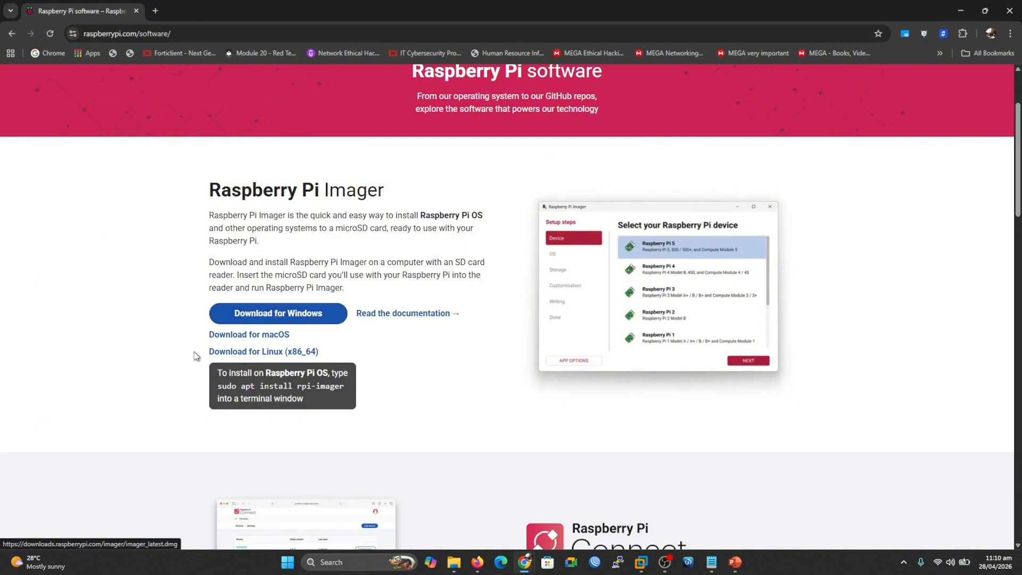
click(244, 353)
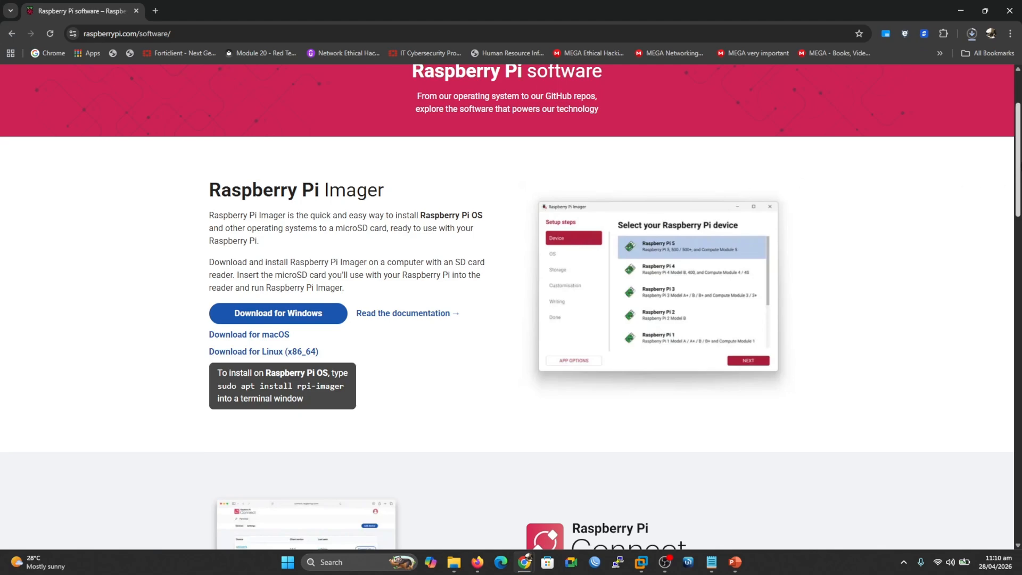
- Open all Raspberry Pi OS download options and go to the Raspberry Pi Desktop release for PC and Mac
drag(1019, 173, 1019, 291)
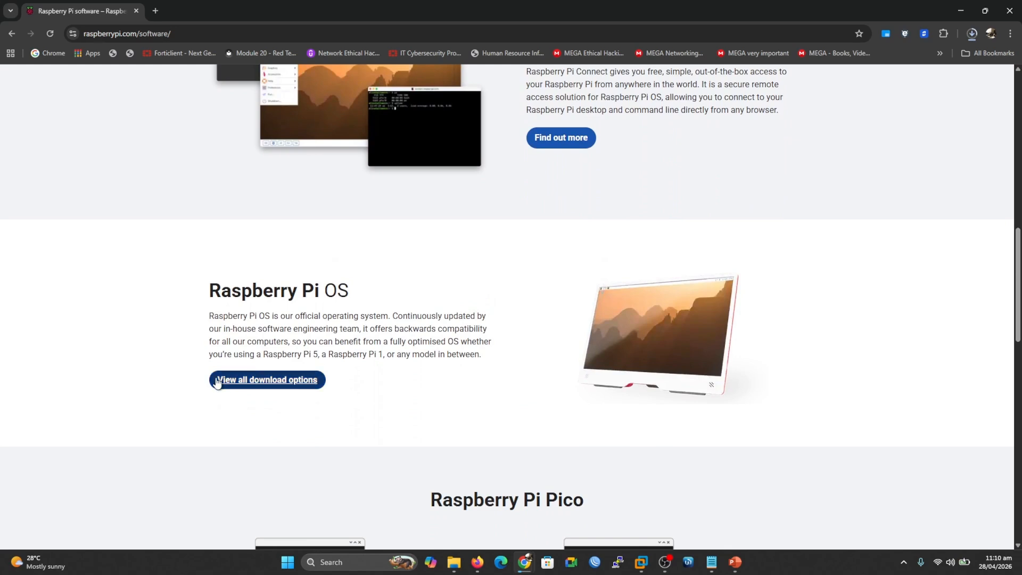
click(240, 384)
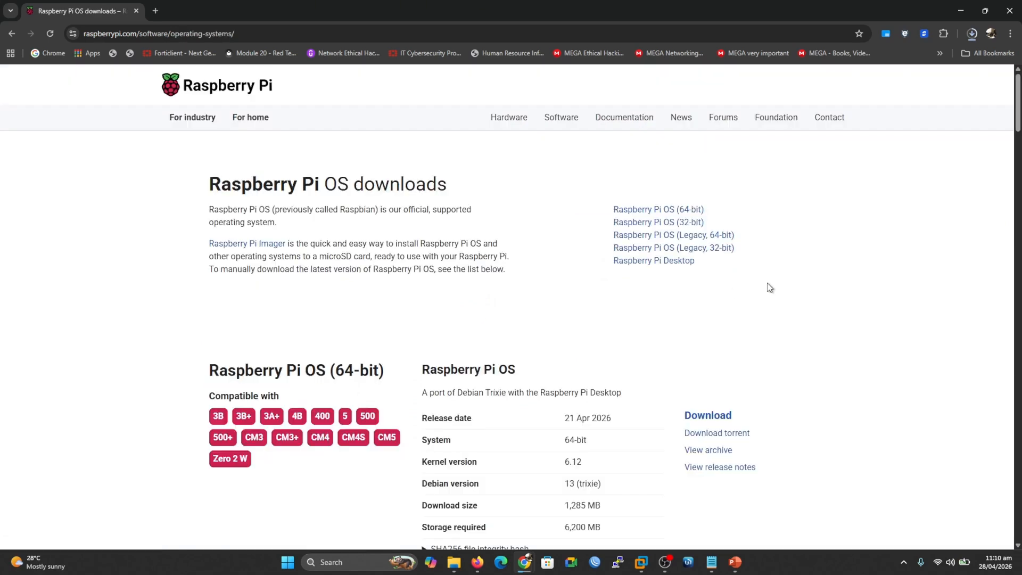
click(664, 266)
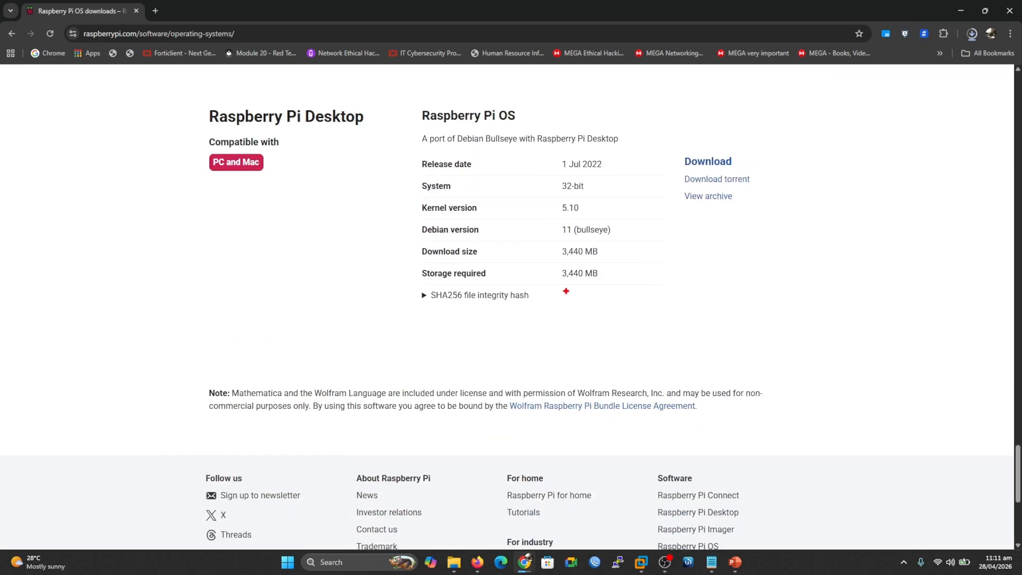
- Examine the Raspberry Pi Desktop release details and compare them with the Legacy 32-bit releases
mouse_move(552, 285)
mouse_down()
mouse_move(623, 274)
mouse_move(588, 260)
mouse_move(539, 277)
mouse_move(549, 288)
mouse_up()
key(Escape)
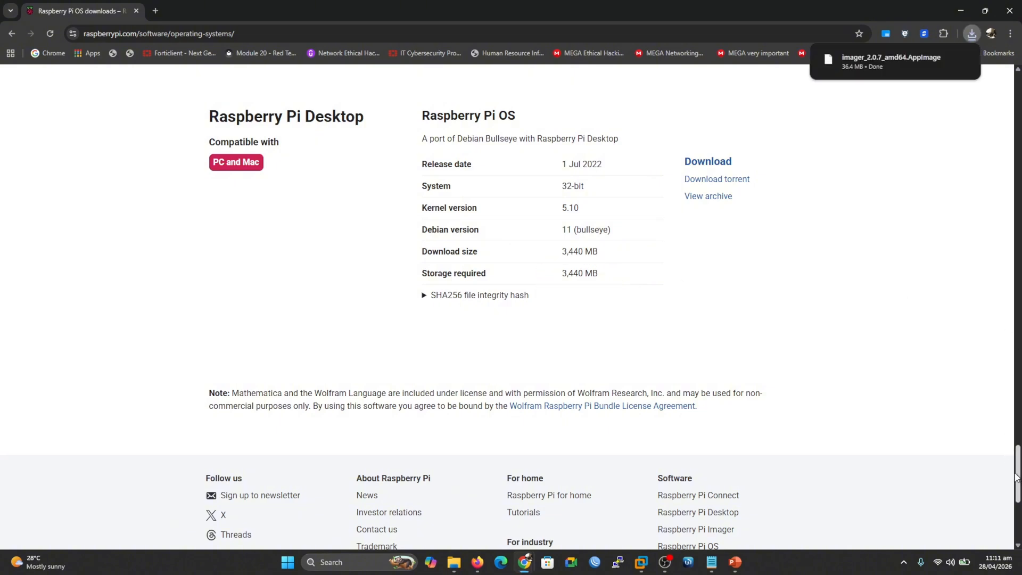
scroll(1016, 478, up, 5)
scroll(1016, 436, up, 3)
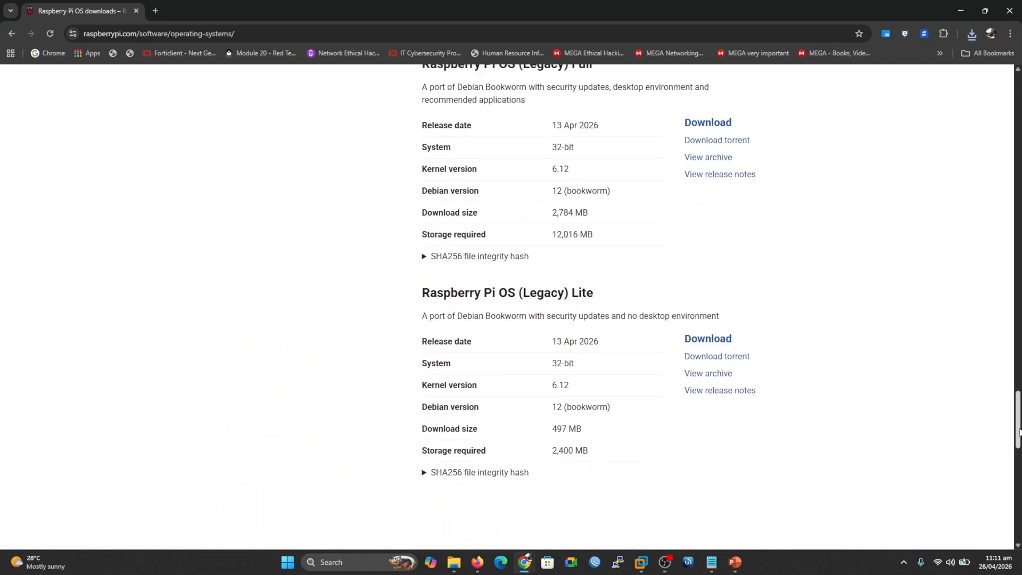
scroll(1018, 431, up, 4)
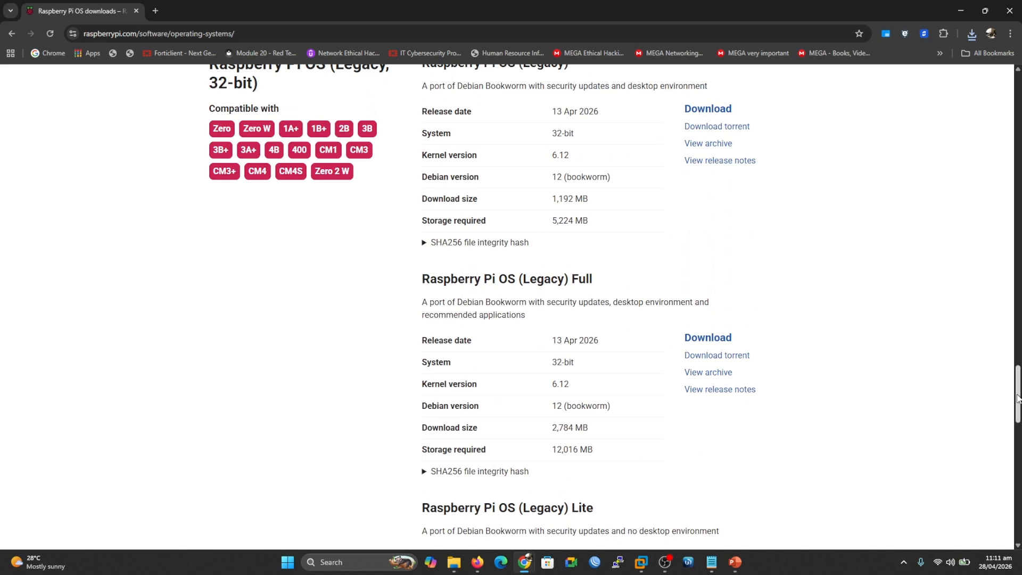
drag(1018, 399, 1019, 455)
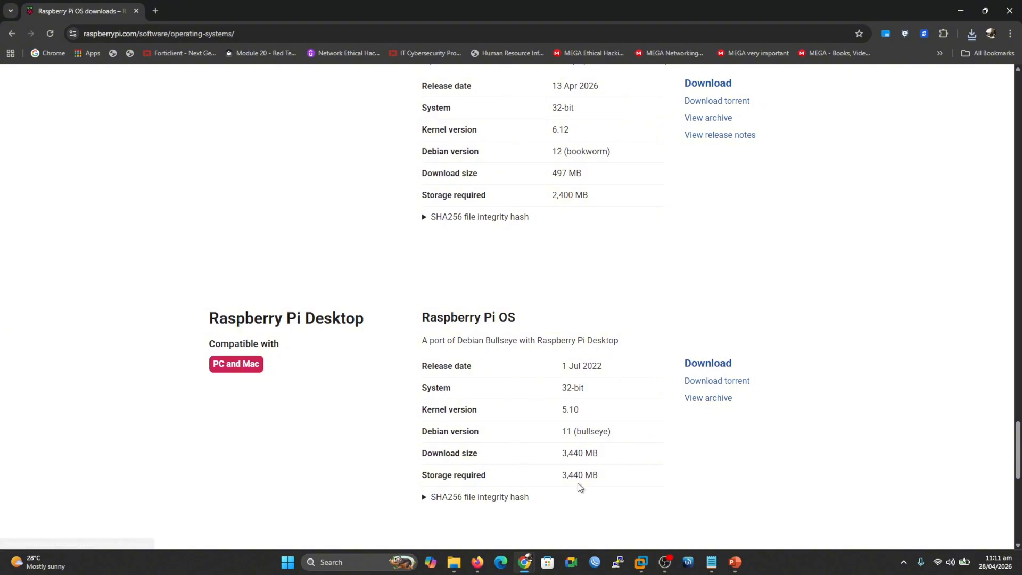
- Switch to VMware Workstation and start creating a new virtual machine
mouse_move(454, 563)
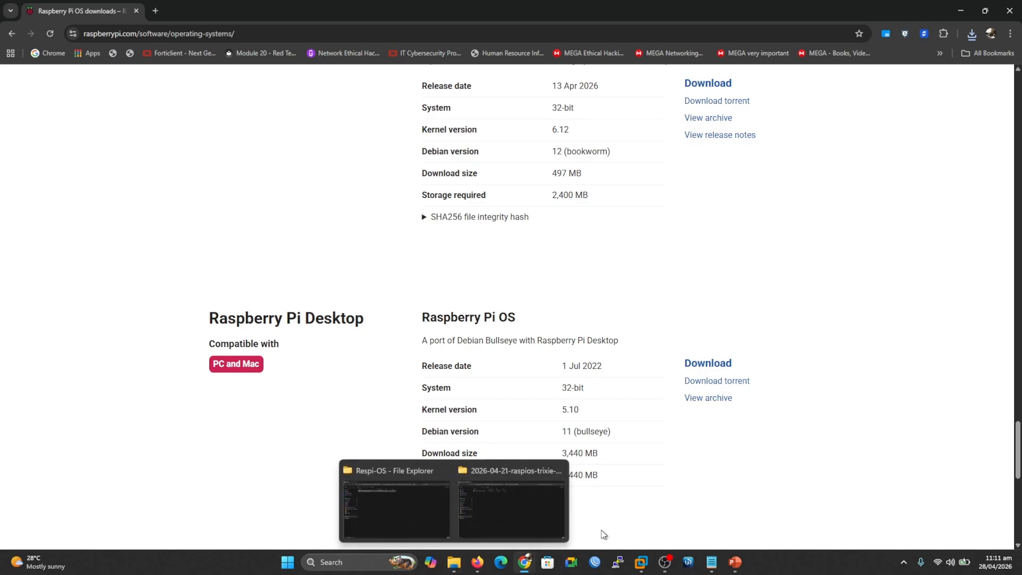
click(641, 562)
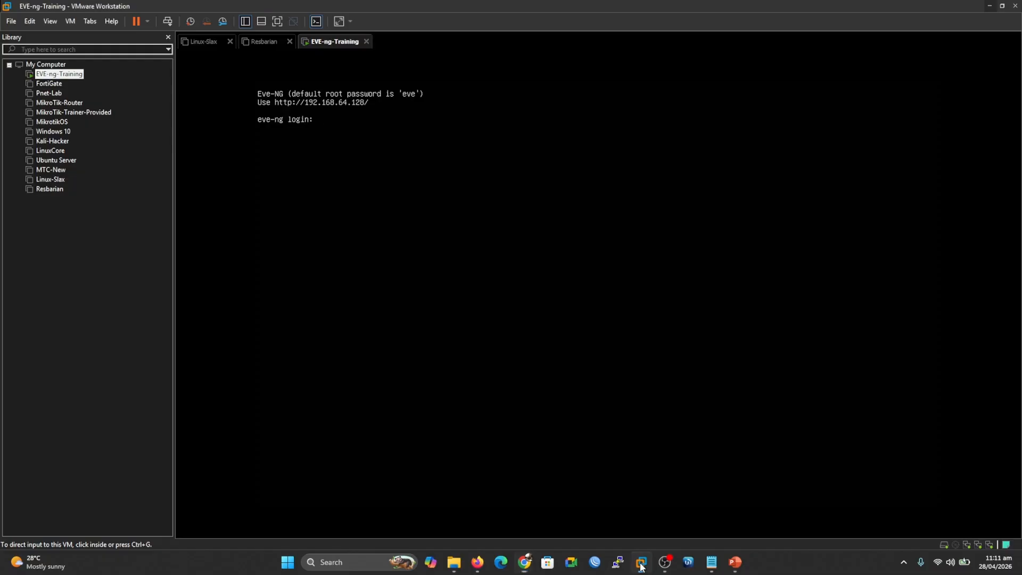
click(12, 24)
click(49, 37)
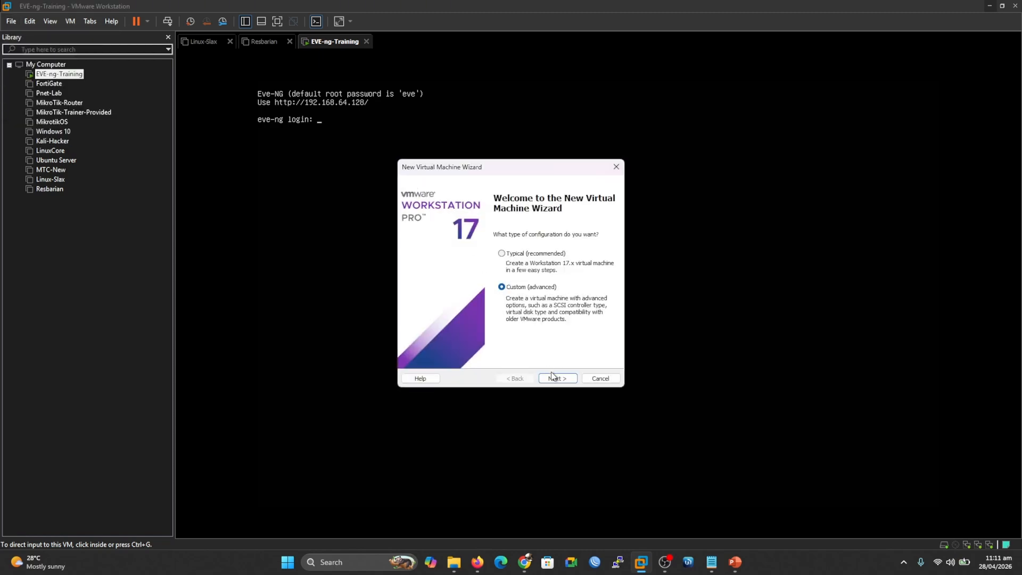
- Use a custom configuration with a blank hard disk and Linux Debian 11.x 64-bit as the guest operating system
click(556, 379)
click(556, 378)
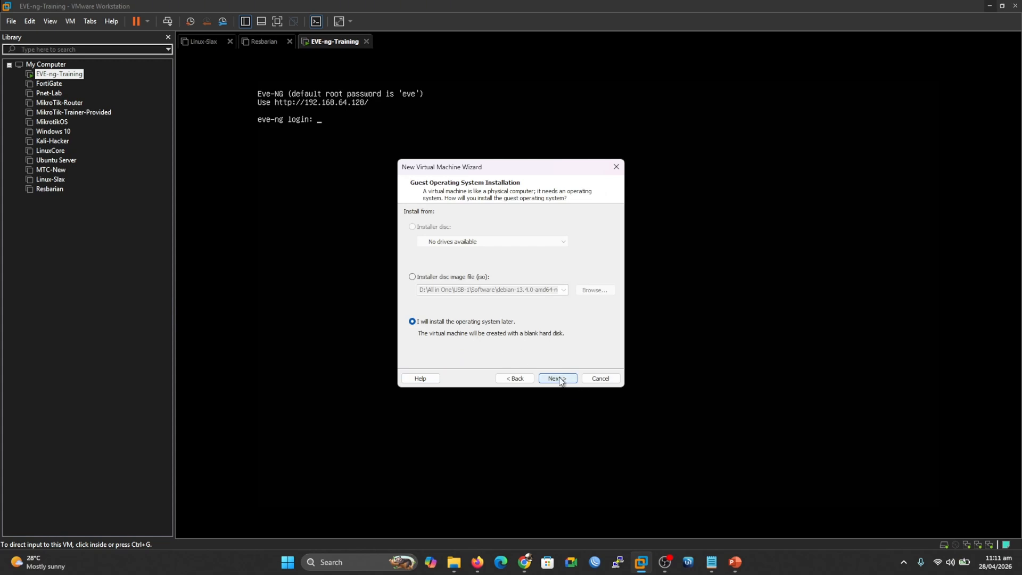
click(556, 379)
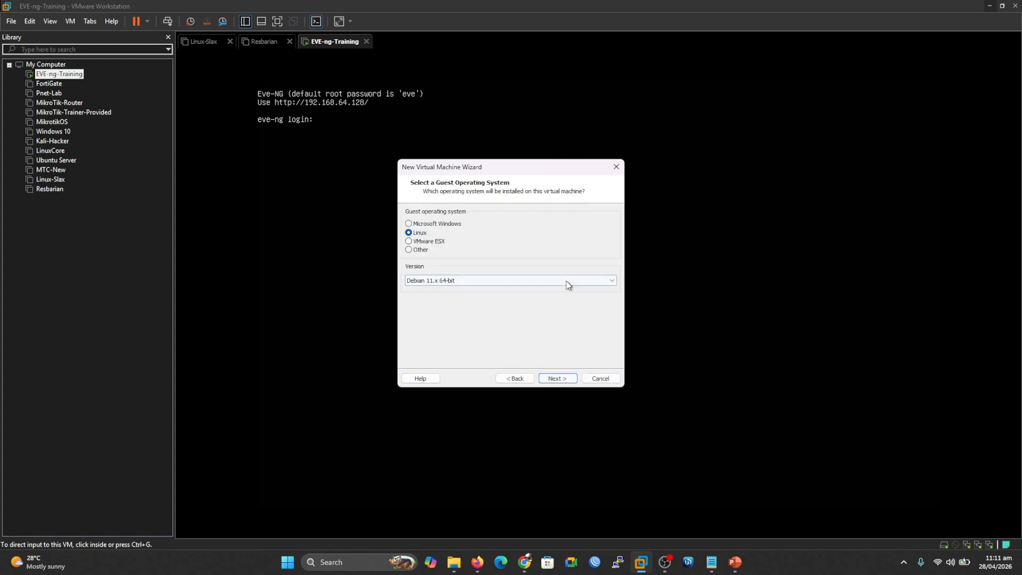
click(559, 378)
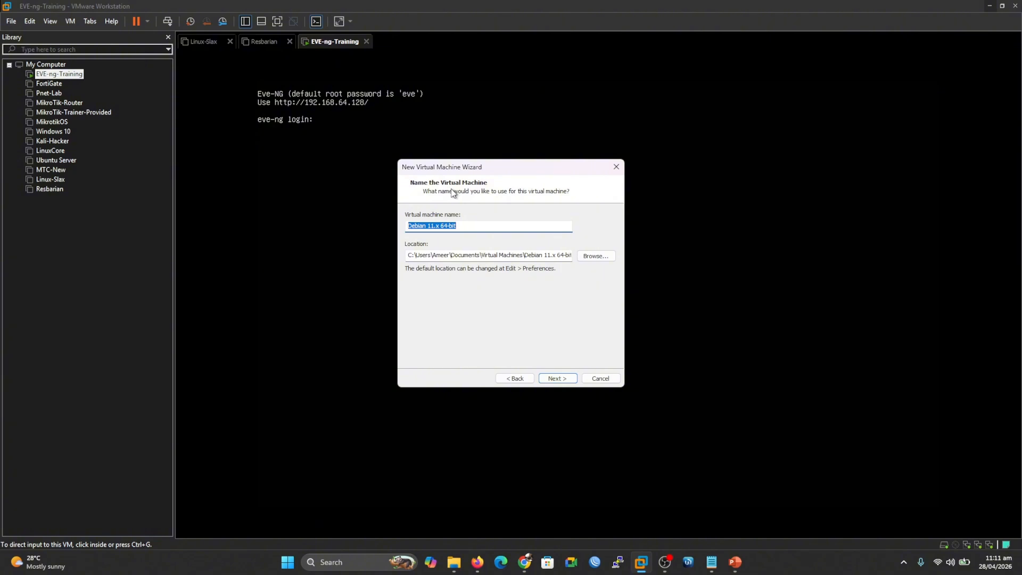
- Name the virtual machine Pi-Hole dns and browse to the Mikrotik Training folder on drive D for its location
text(Pi)
text(-Hole dns)
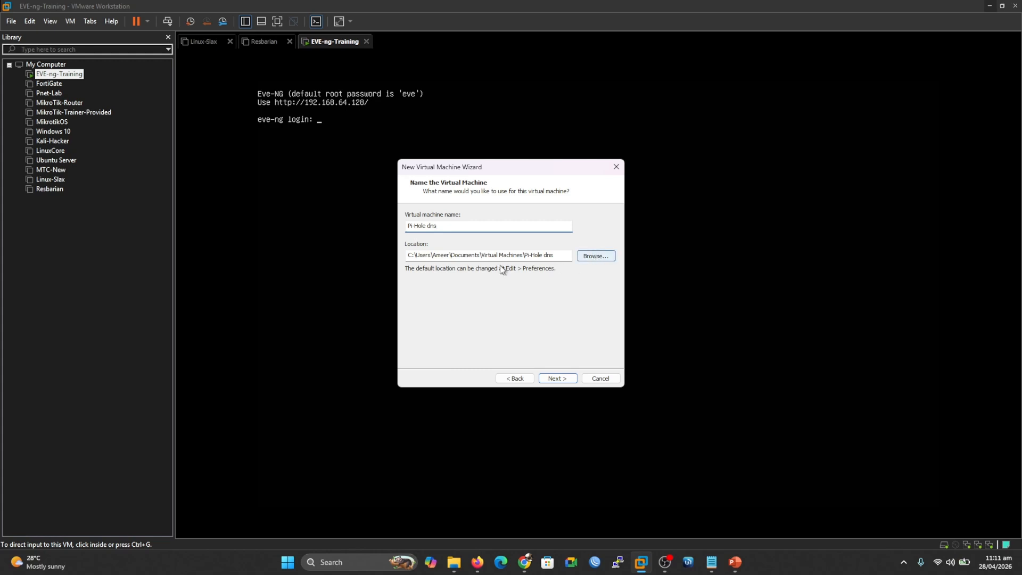
click(597, 255)
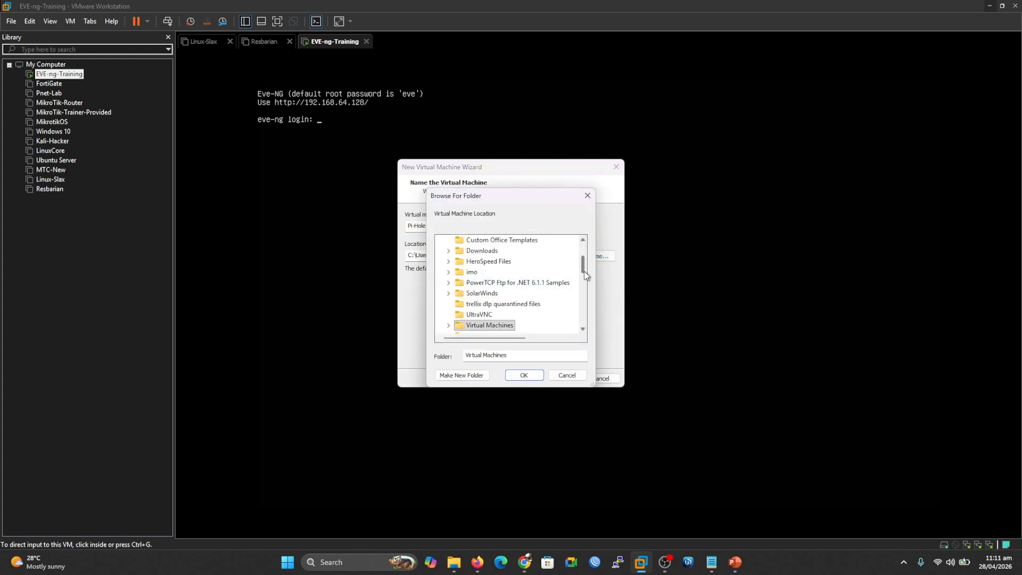
drag(582, 269, 582, 307)
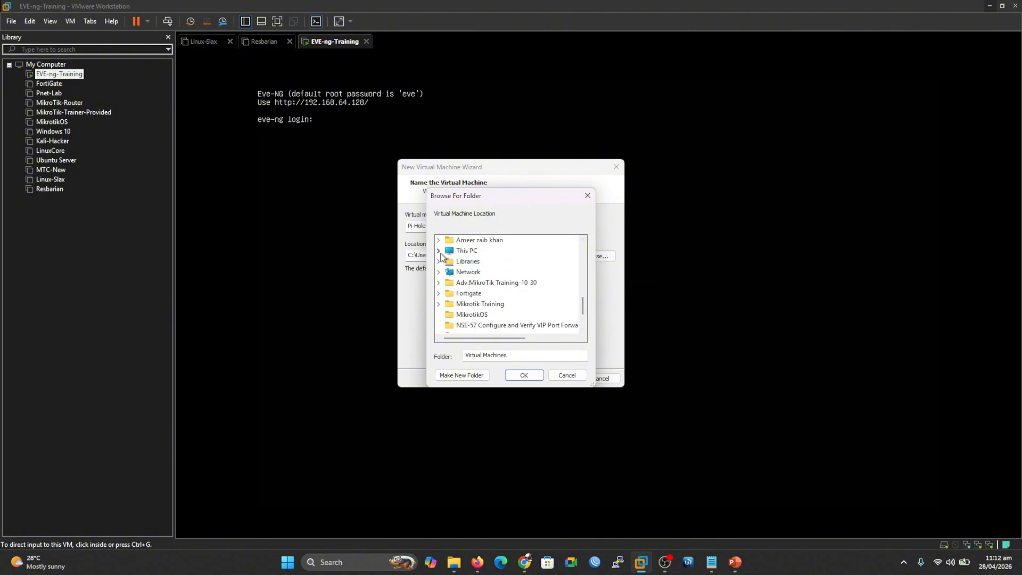
click(438, 250)
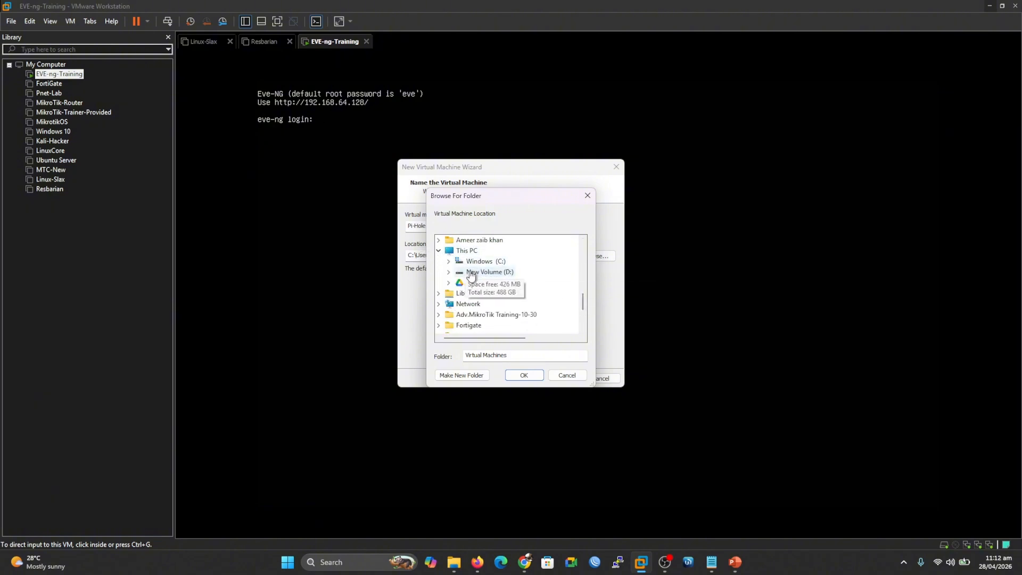
double_click(470, 273)
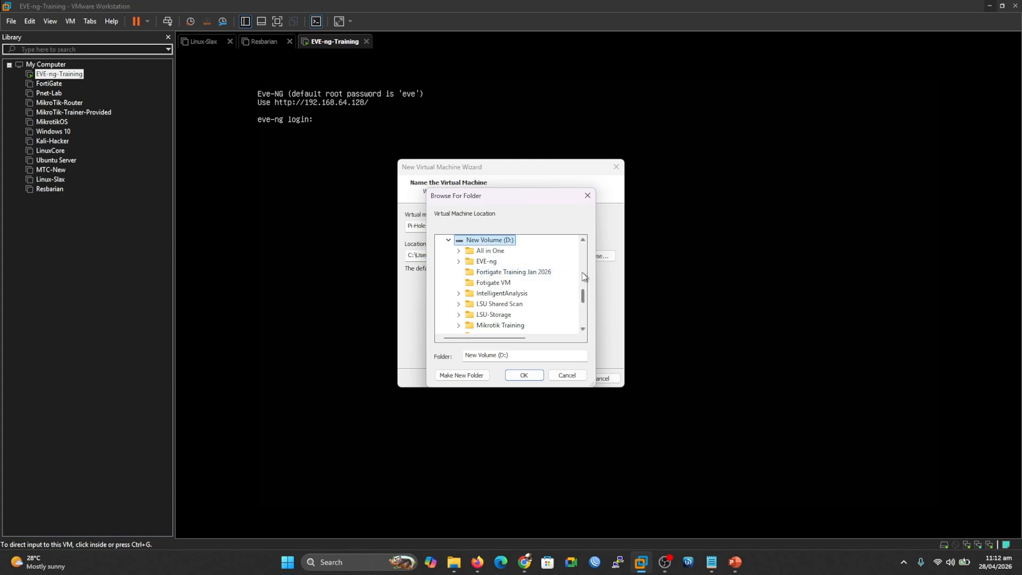
scroll(582, 296, down, 1)
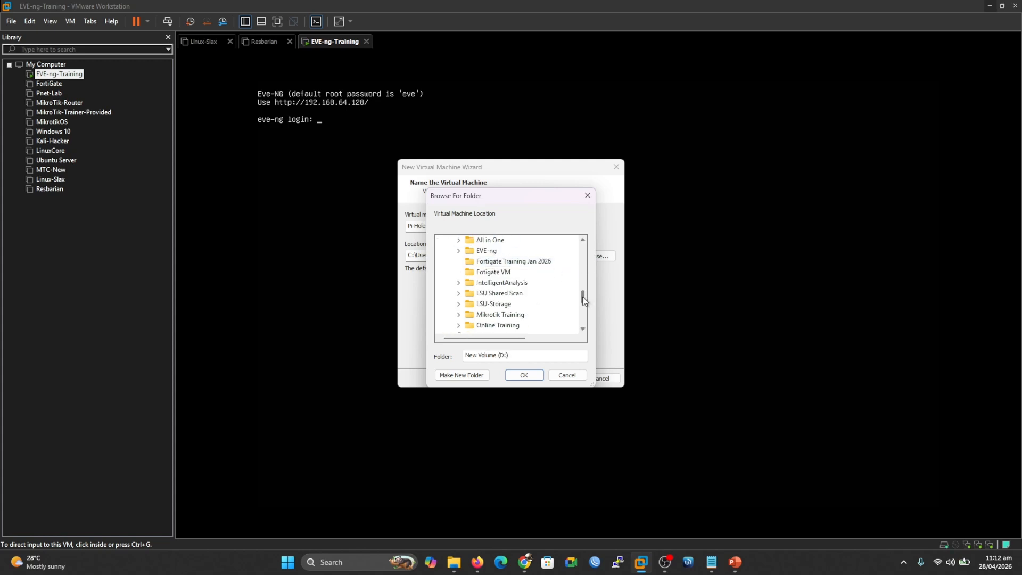
double_click(470, 318)
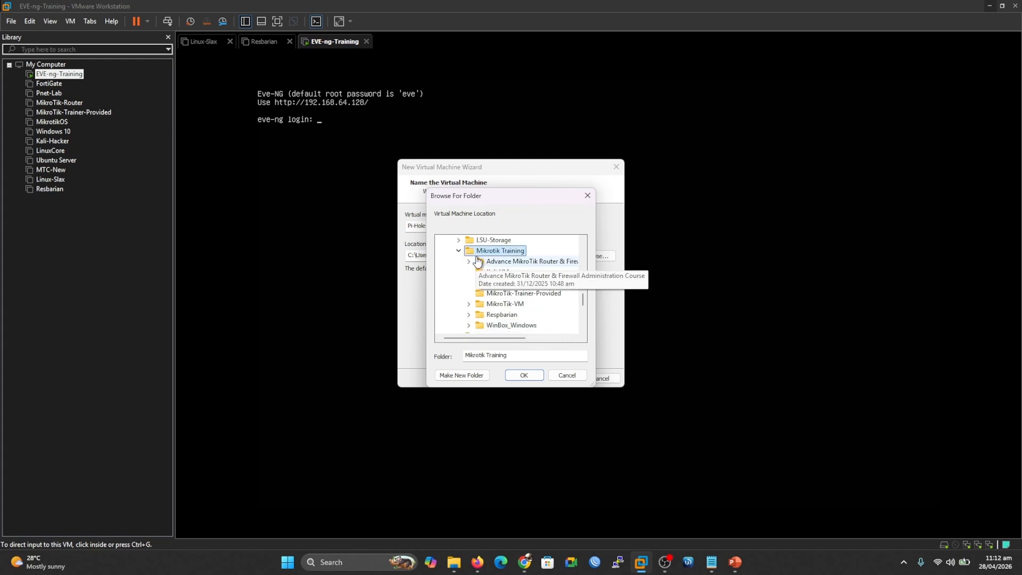
- Create a Pi-hole folder inside Mikrotik Training and use it as the virtual machine's location
click(458, 375)
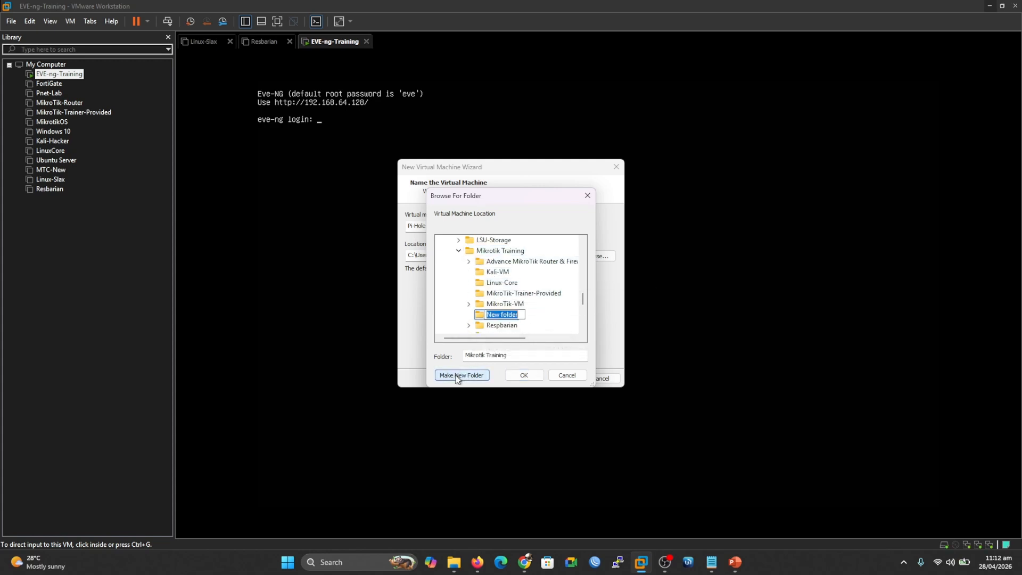
text(Pi-hole)
key(Return)
key(Return)
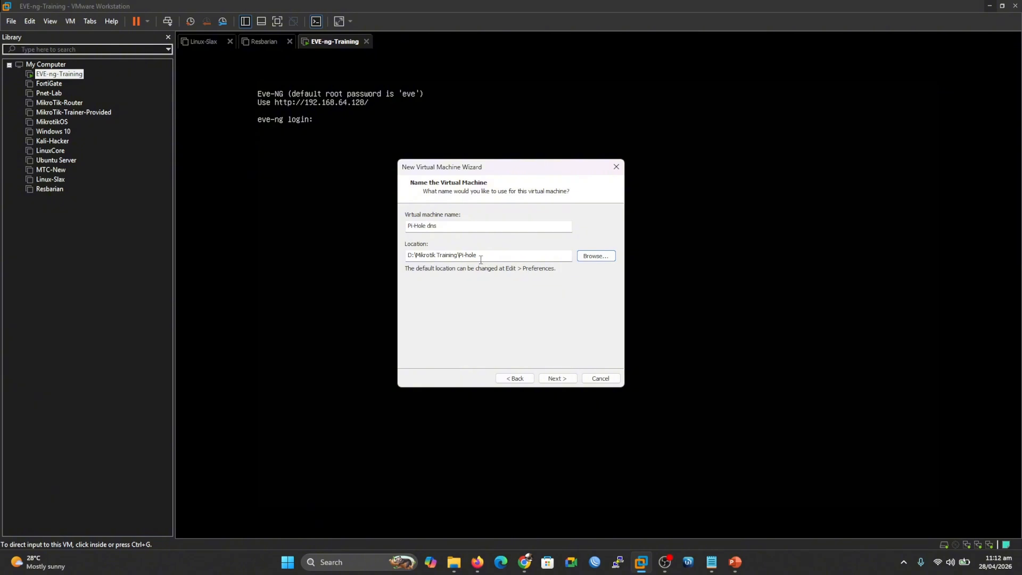
click(556, 378)
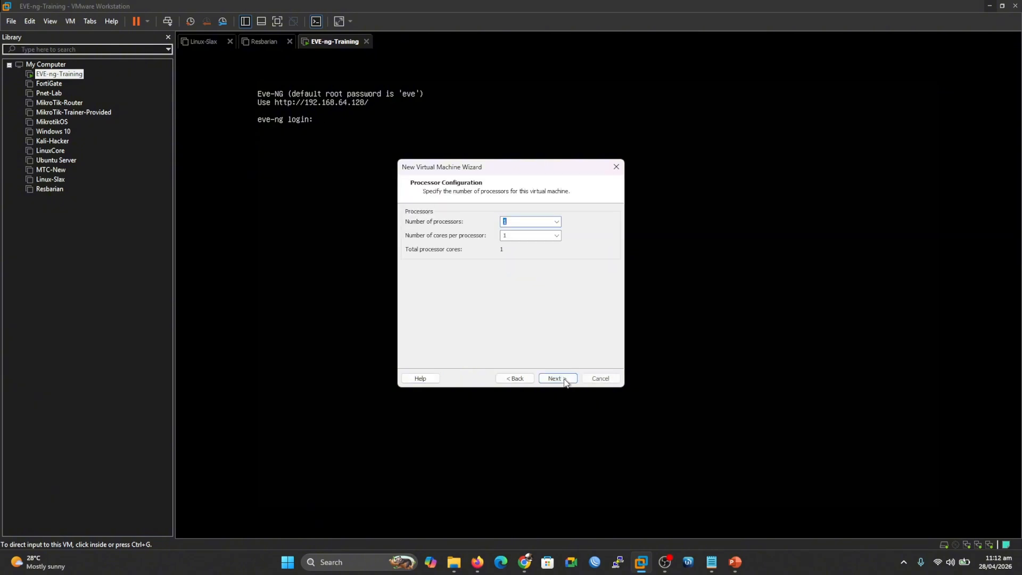
click(555, 221)
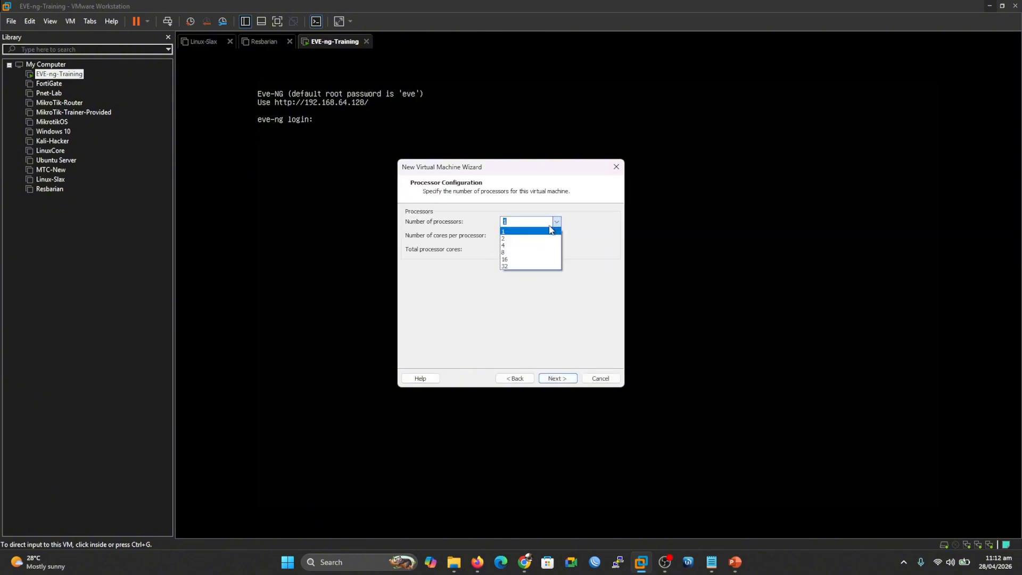
click(552, 236)
click(559, 235)
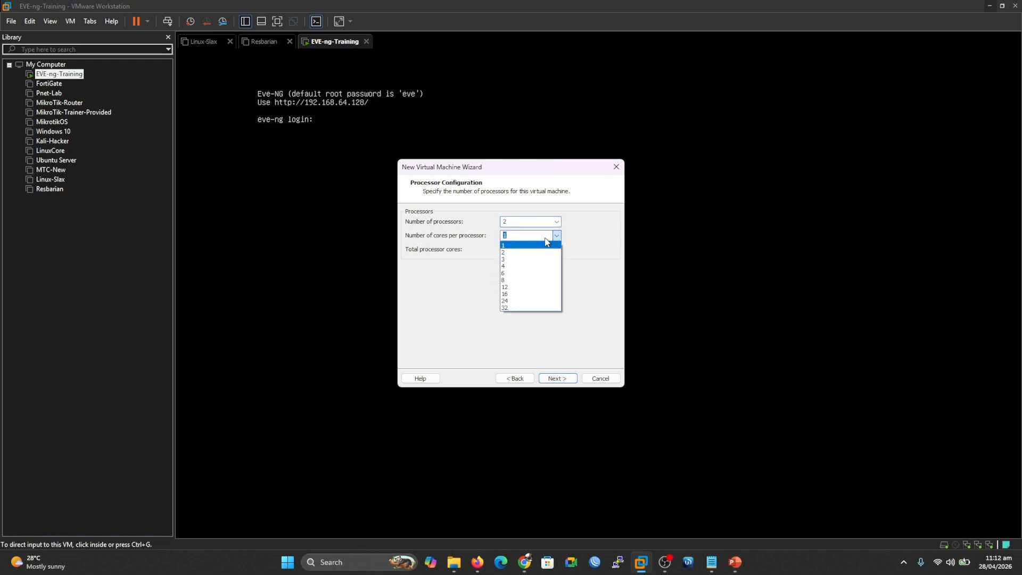
click(520, 248)
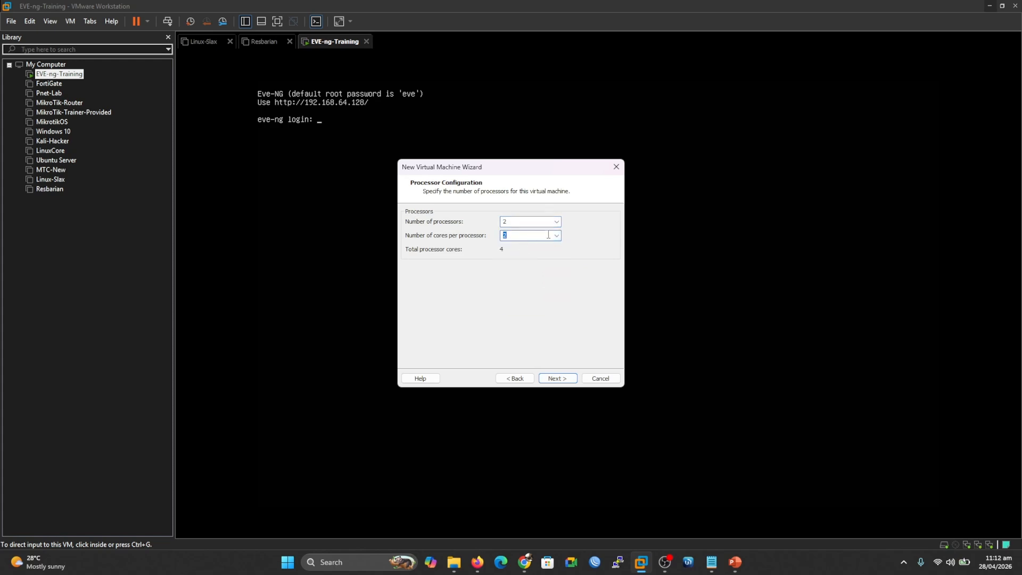
click(557, 221)
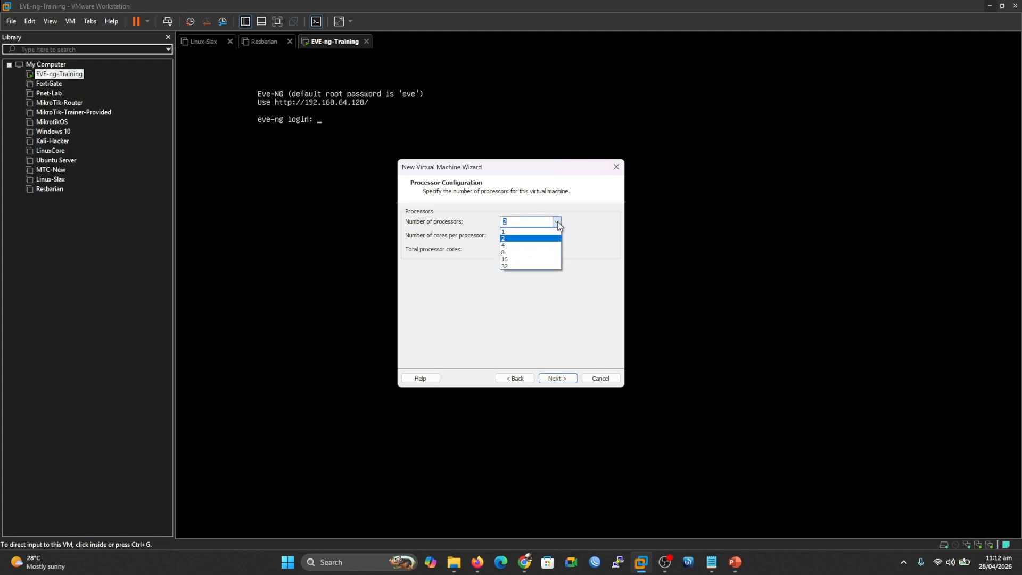
click(551, 233)
click(550, 234)
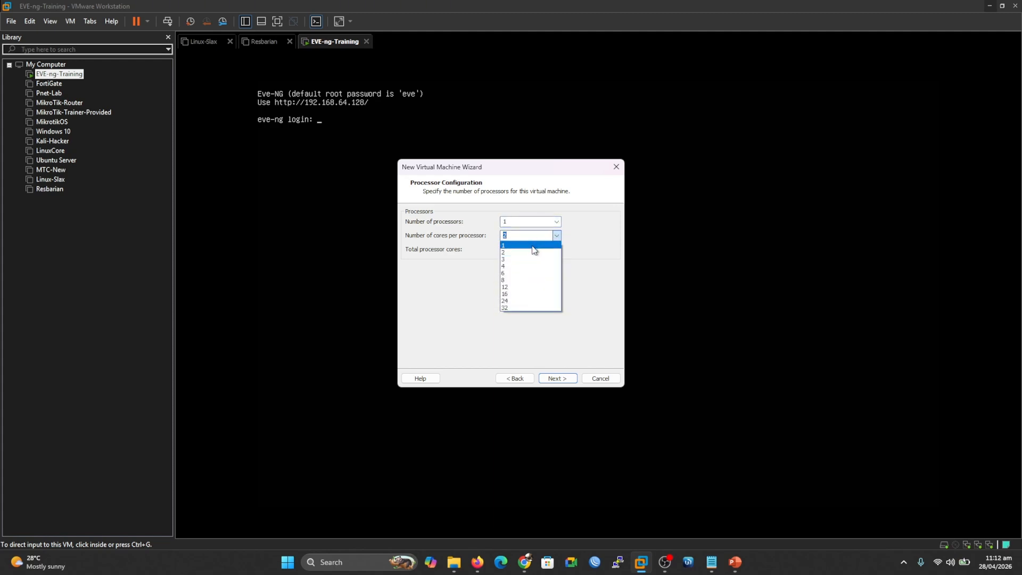
click(503, 246)
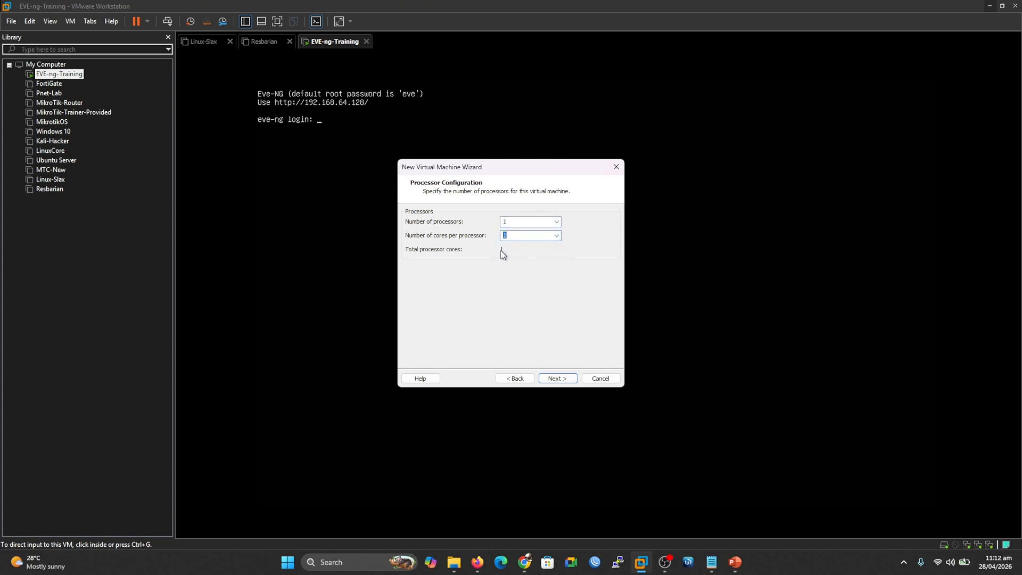
- Give the virtual machine 2 processors with 2 cores per processor
click(557, 223)
click(536, 237)
click(559, 237)
click(522, 252)
click(563, 379)
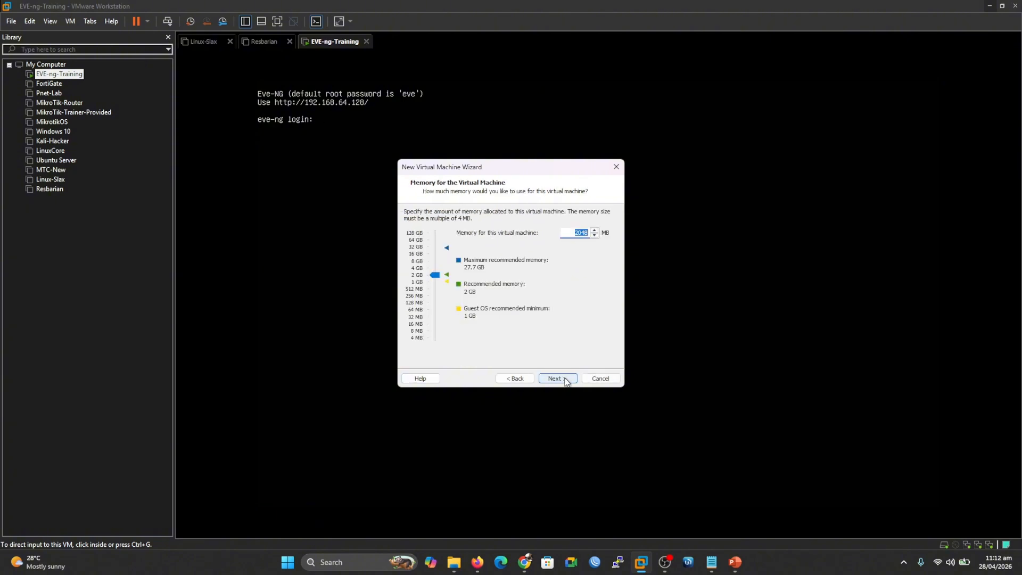
- Accept 2048 MB of memory, NAT networking, the LSI Logic controller and the SCSI disk type
click(562, 379)
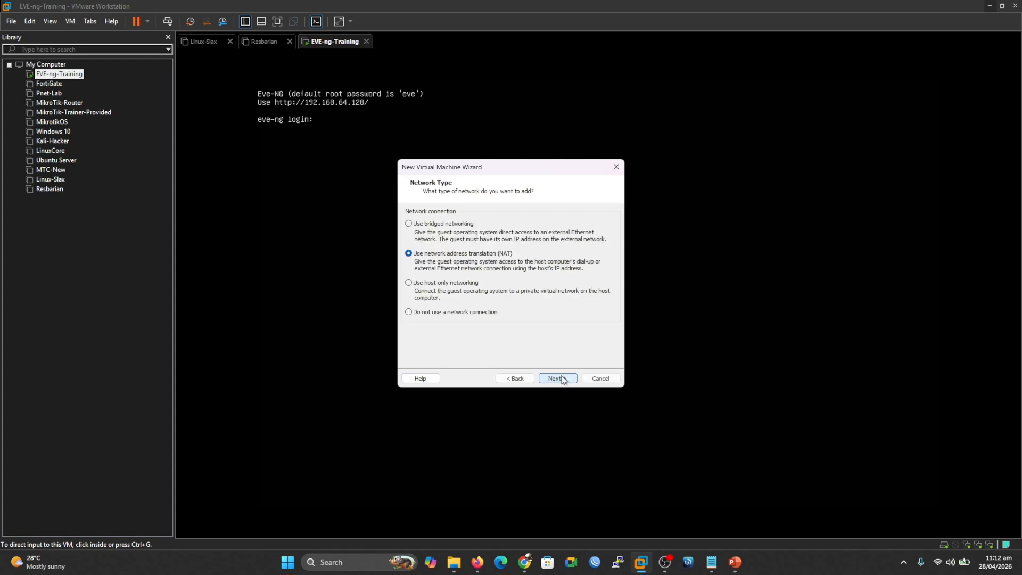
click(562, 379)
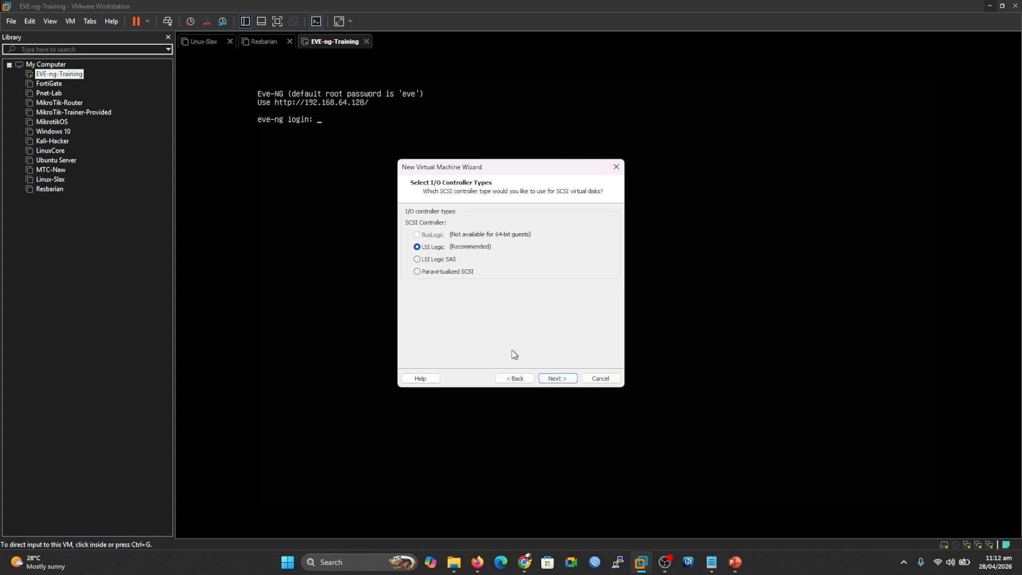
click(562, 380)
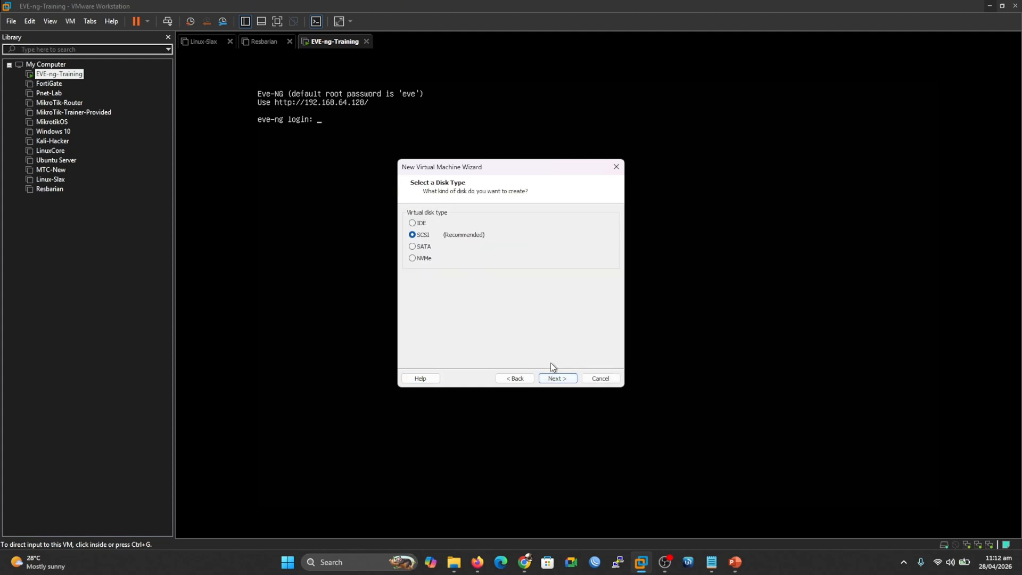
click(555, 378)
click(556, 379)
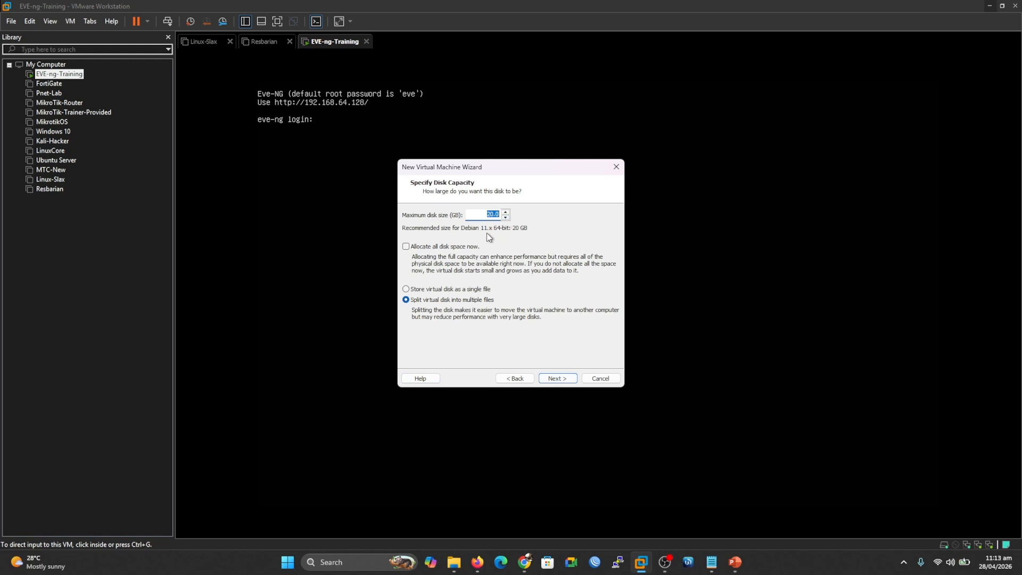
- Set the maximum disk size to 40 GB and store the virtual disk as a single file
text(40)
click(423, 289)
click(557, 378)
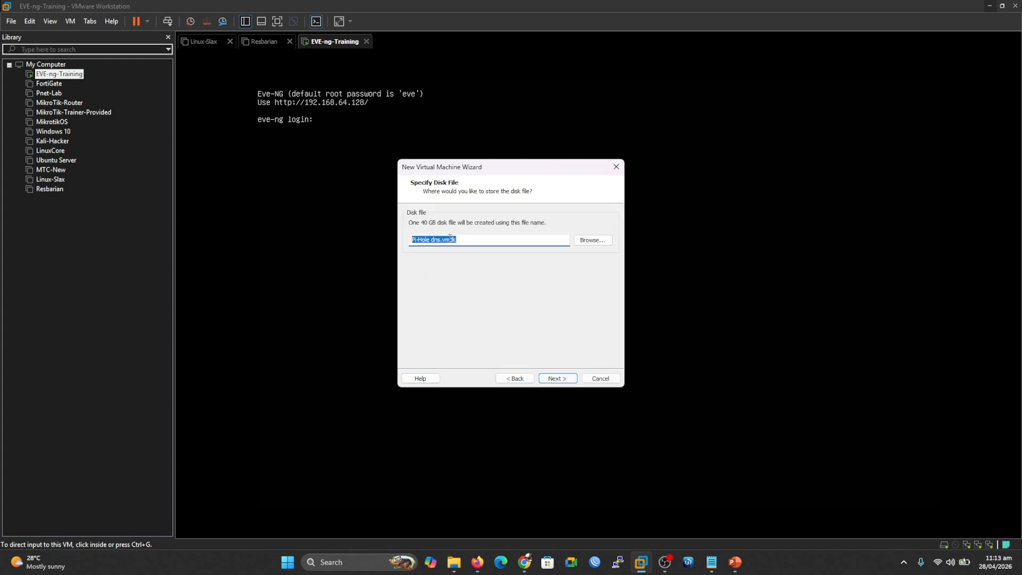
- Store the disk file Pi-Hole dns.vmdk in the D:\Mikrotik Training\Pi-hole folder
click(587, 240)
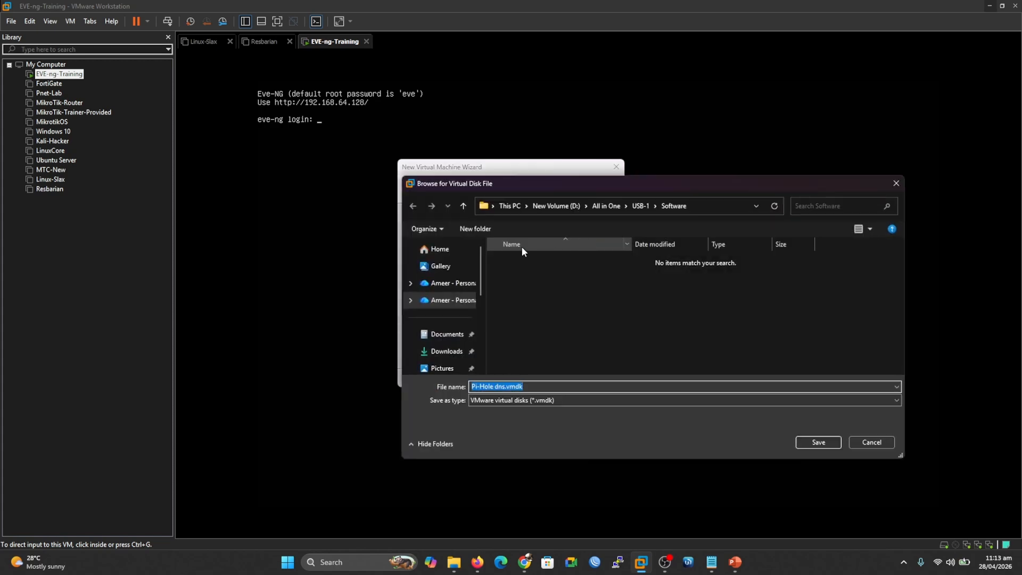
click(556, 205)
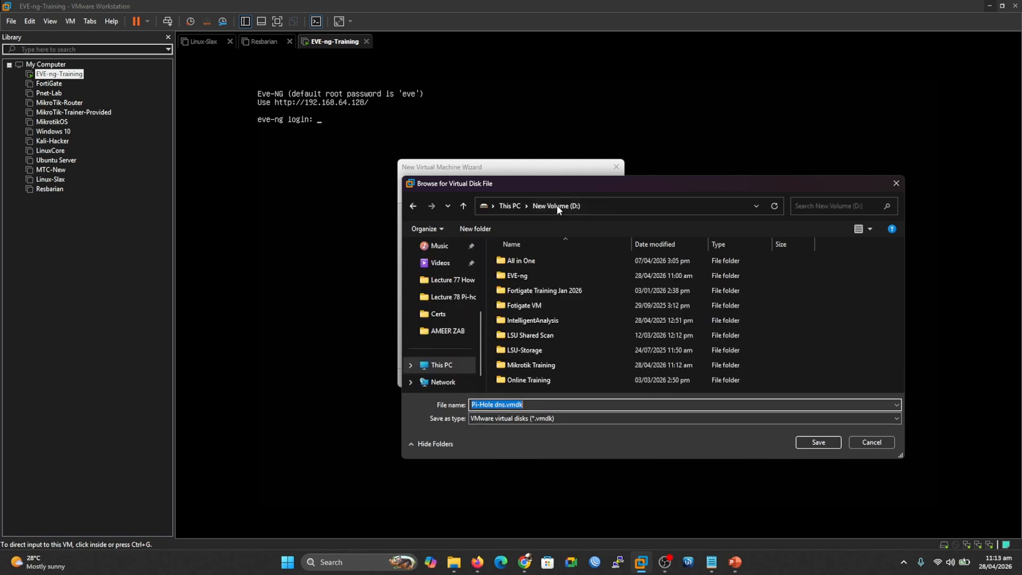
double_click(534, 365)
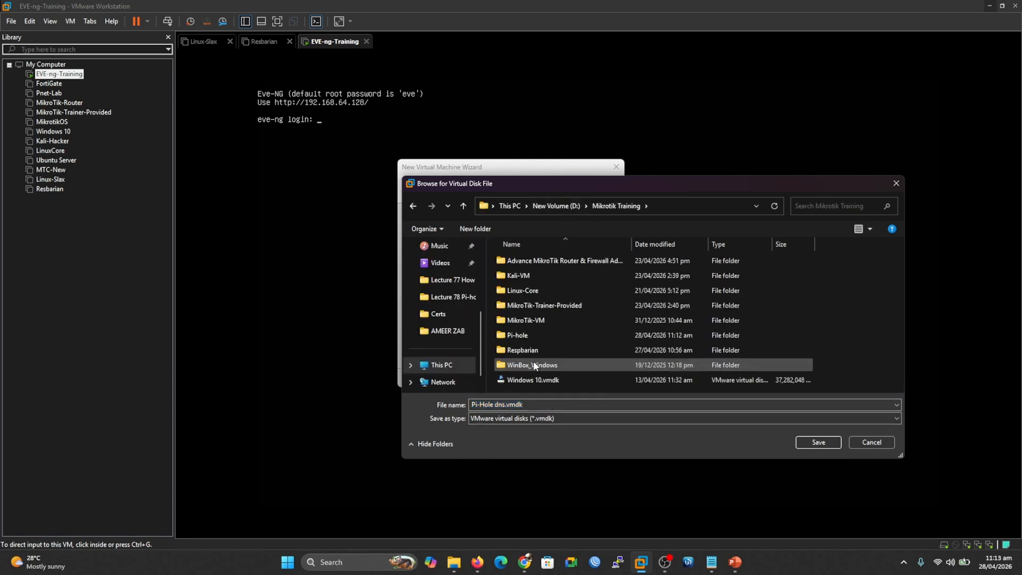
double_click(517, 334)
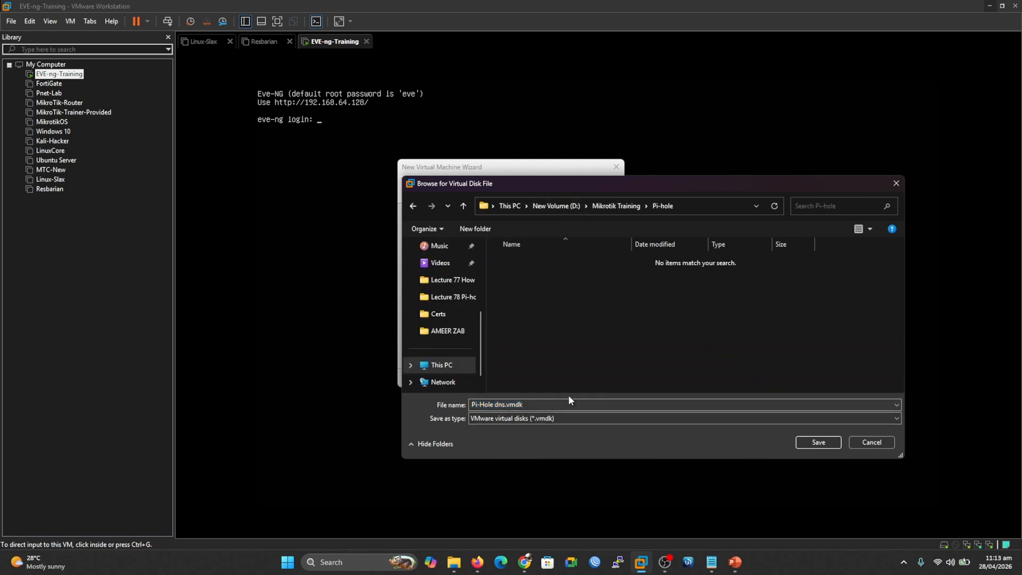
click(802, 438)
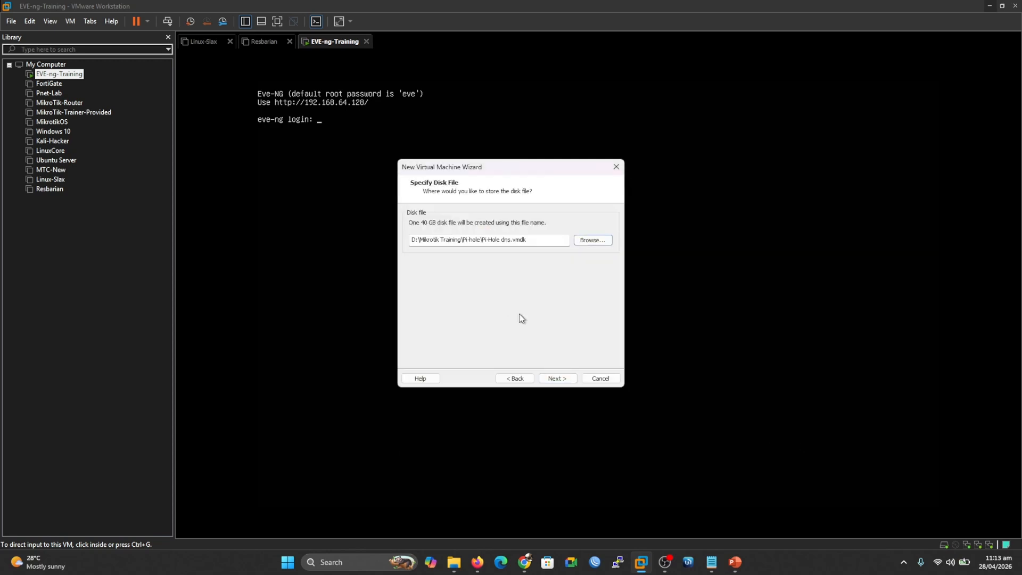
click(558, 379)
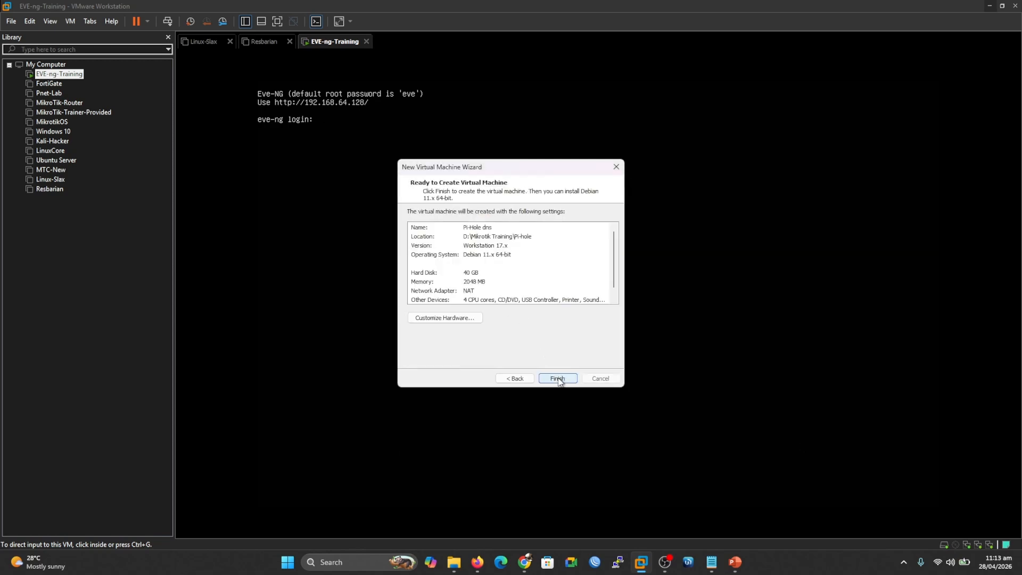
- Customize the virtual machine's hardware by removing the printer, sound card and USB controller
click(443, 318)
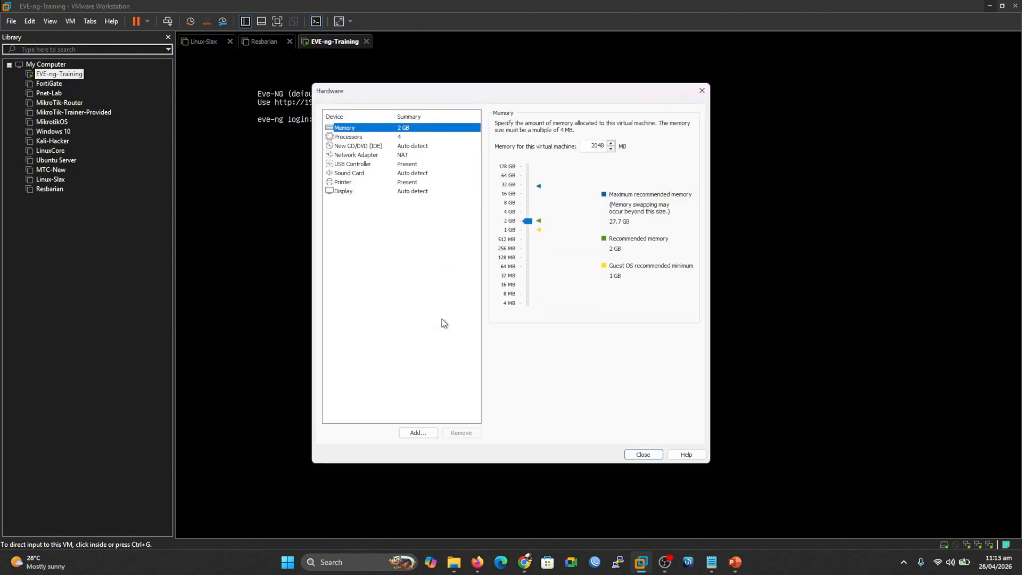
click(400, 183)
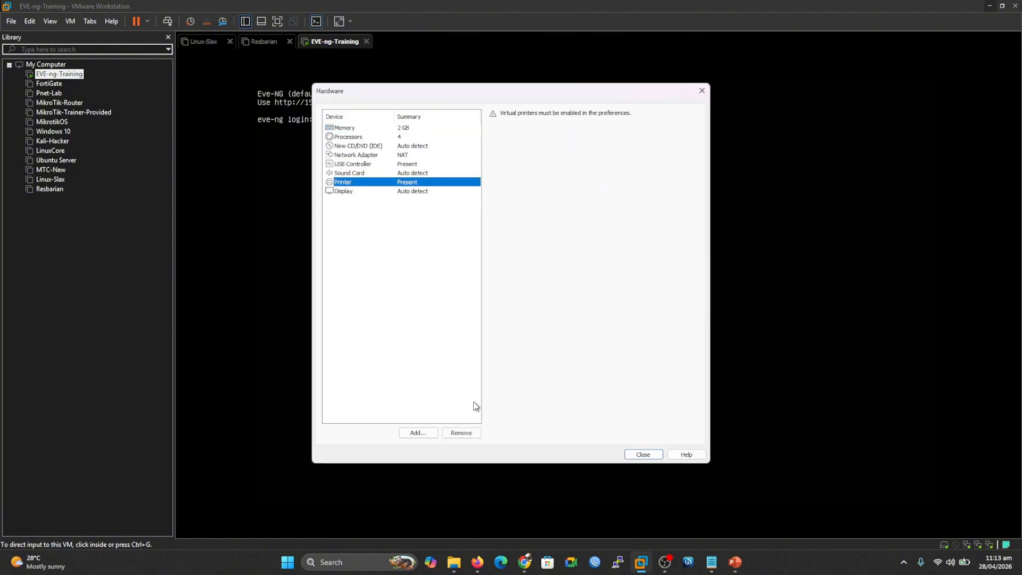
click(461, 432)
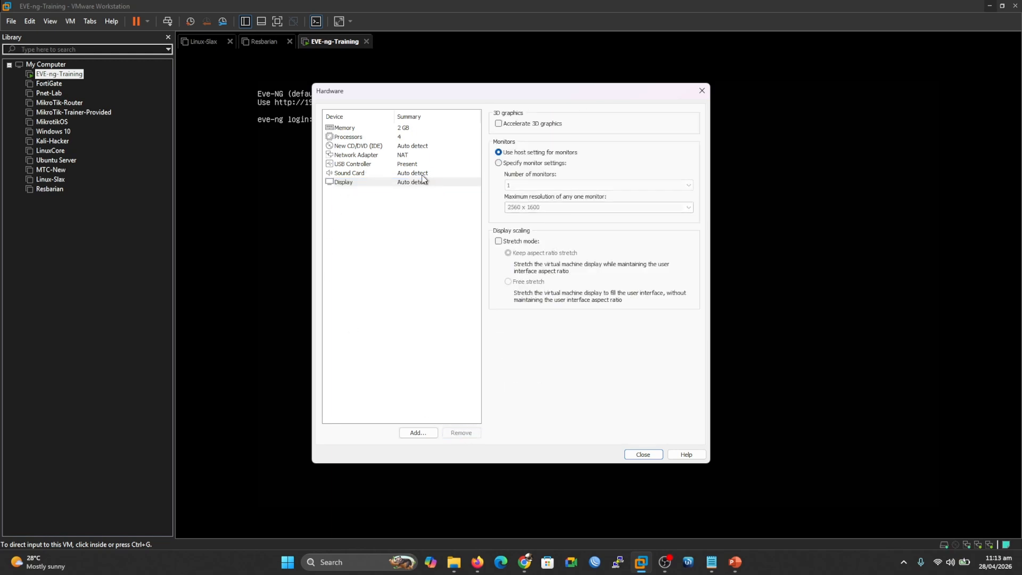
click(422, 175)
click(470, 433)
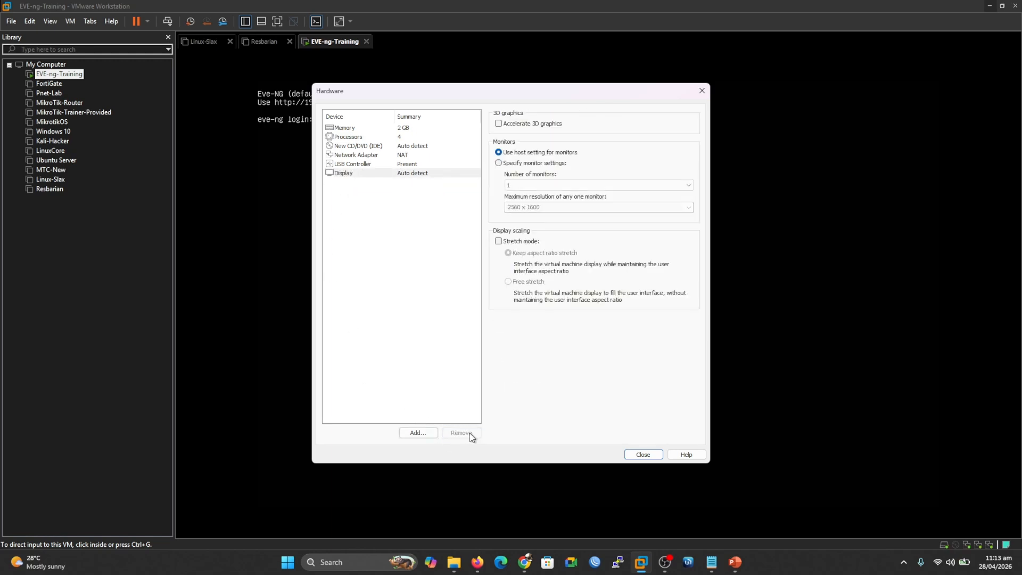
click(408, 165)
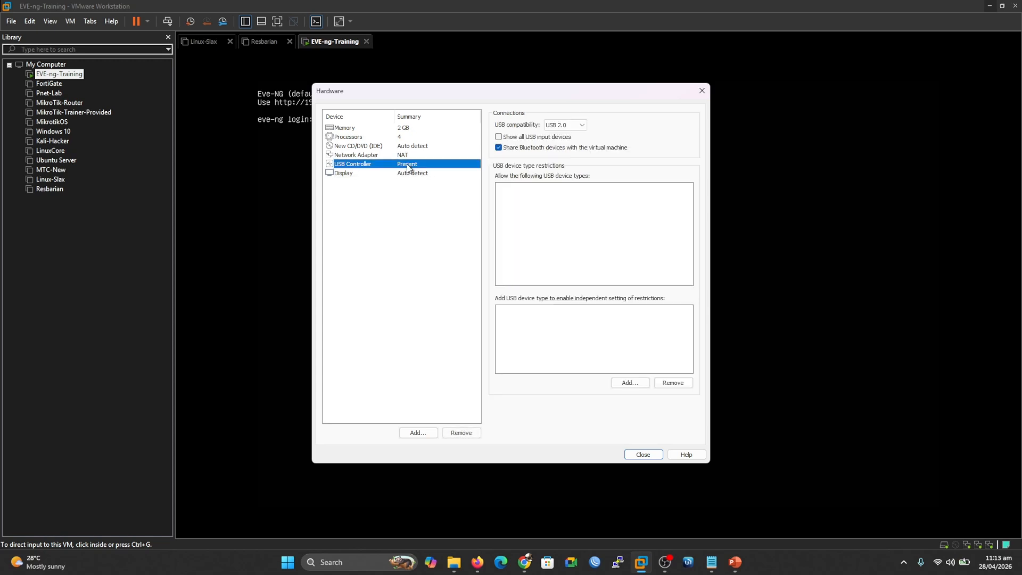
click(462, 433)
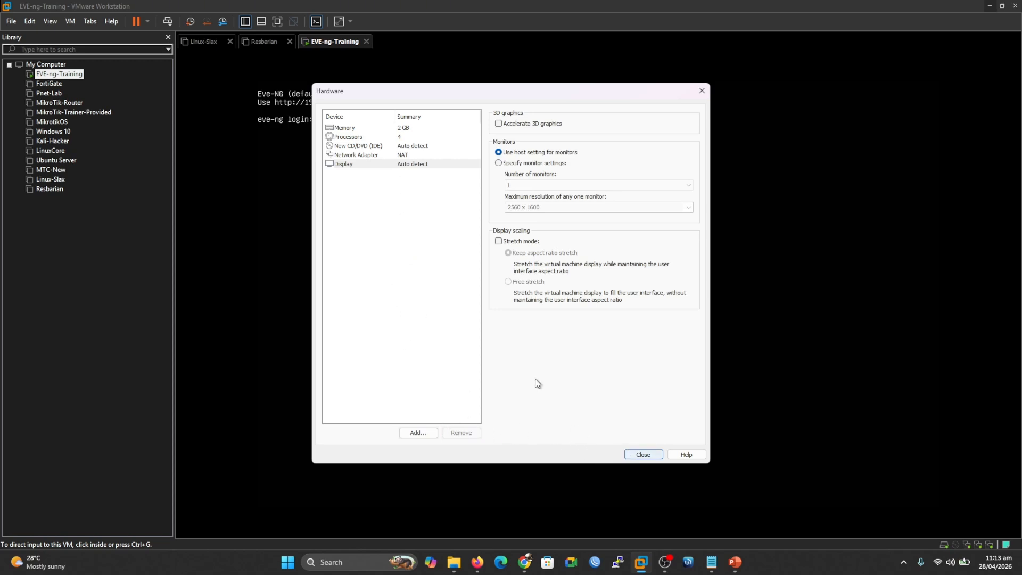
- Set the virtual CD/DVD drive to use the Raspberry Pi OS ISO image stored under D:\Mikrotik Training
click(407, 146)
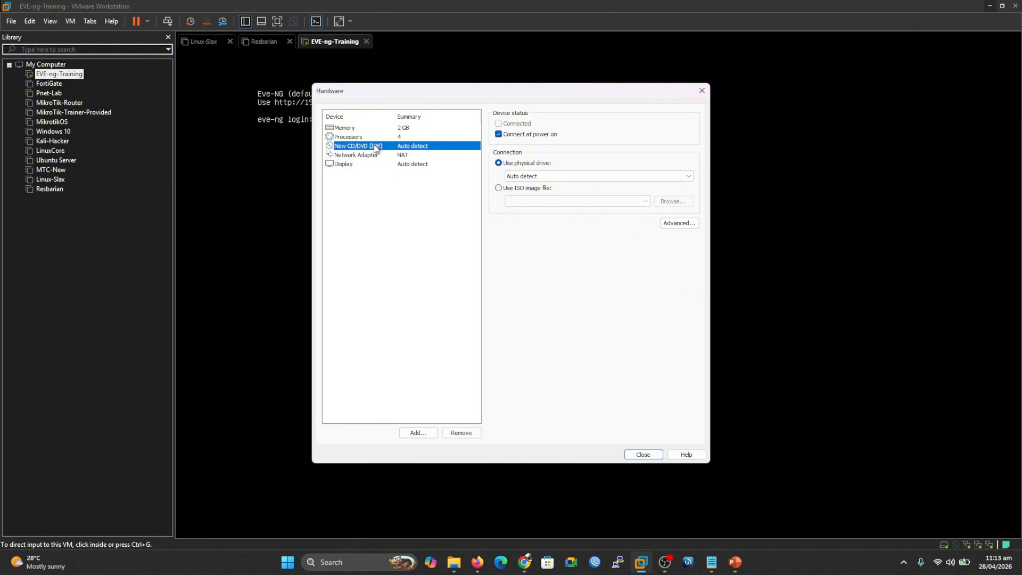
click(504, 189)
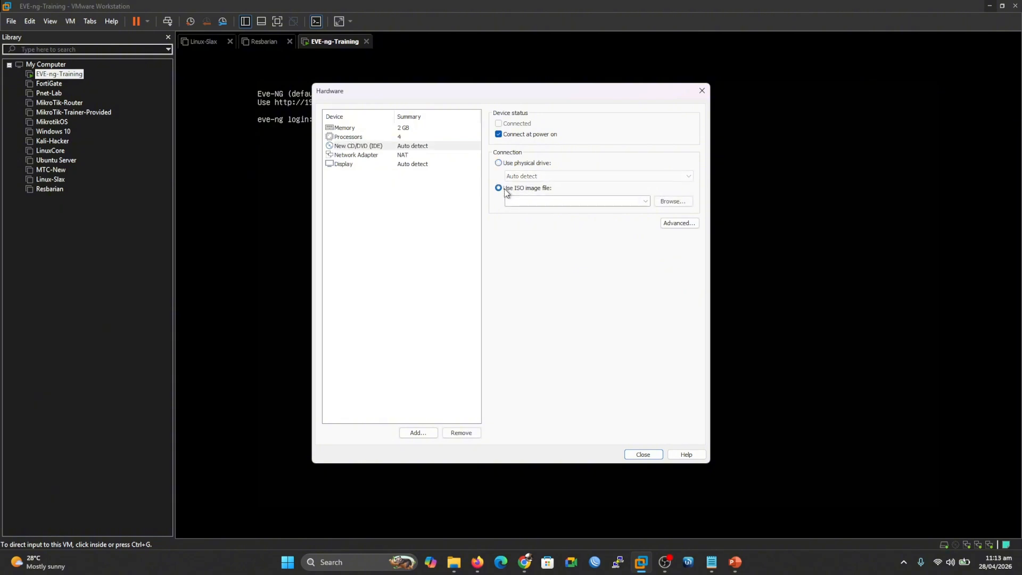
click(678, 201)
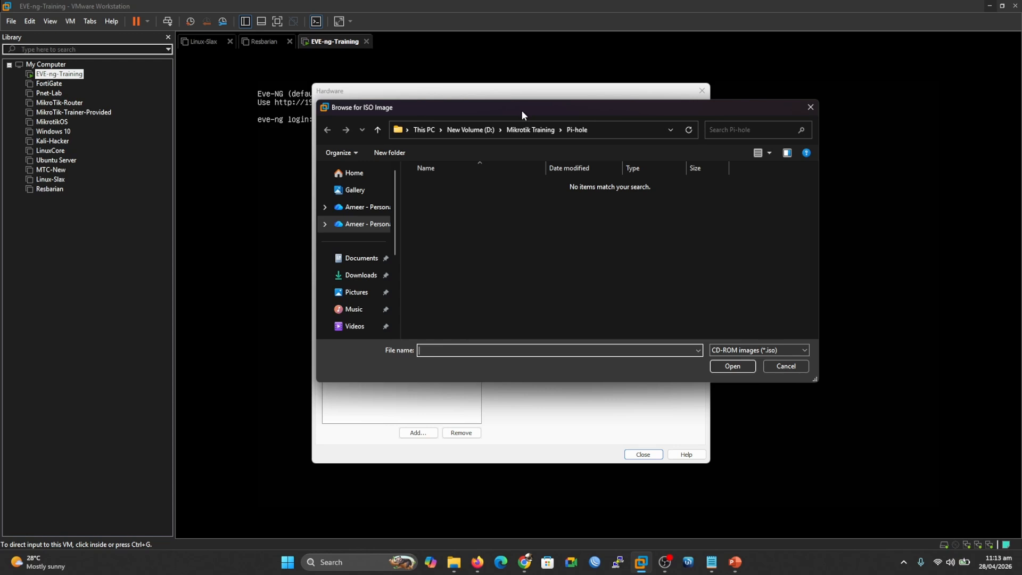
text(ZZ)
click(780, 366)
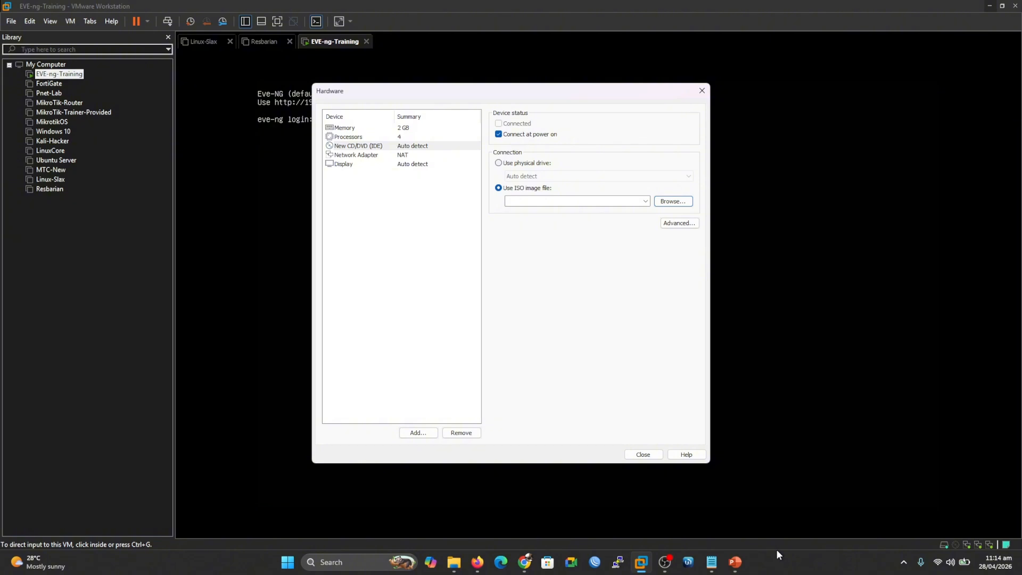
click(808, 570)
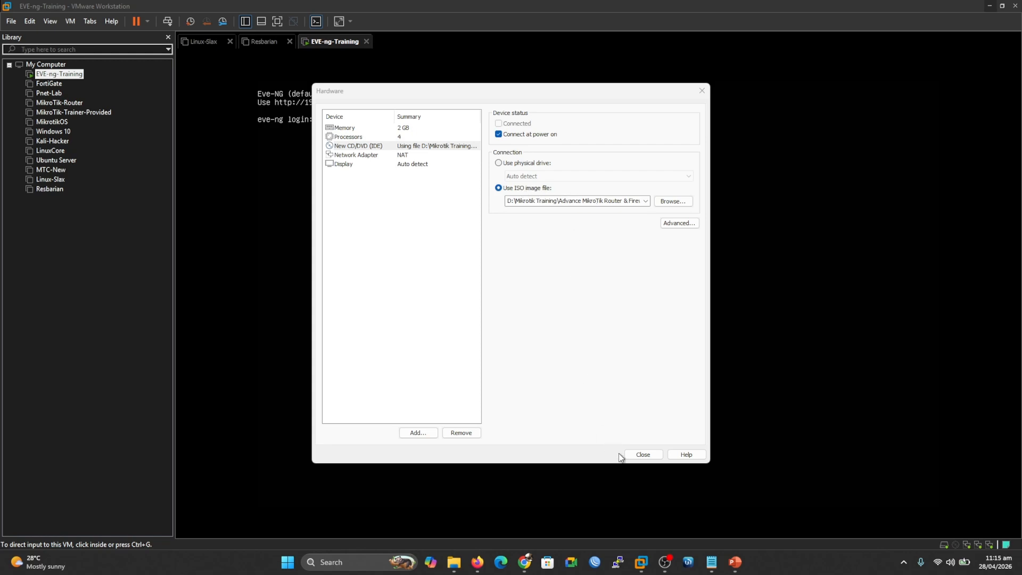
- Finish creating the Pi-Hole dns virtual machine with the customized hardware and power it on
click(648, 455)
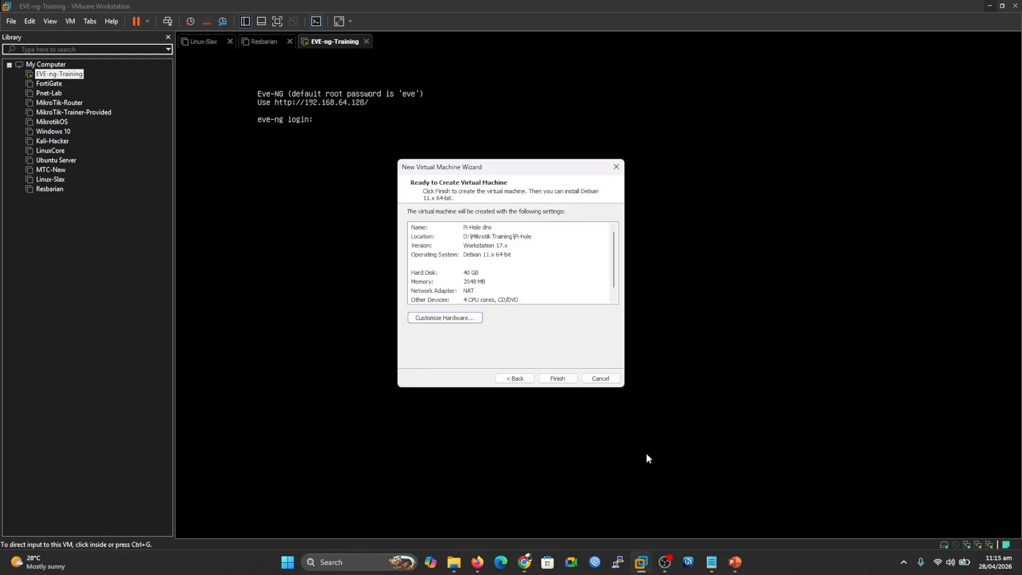
click(558, 379)
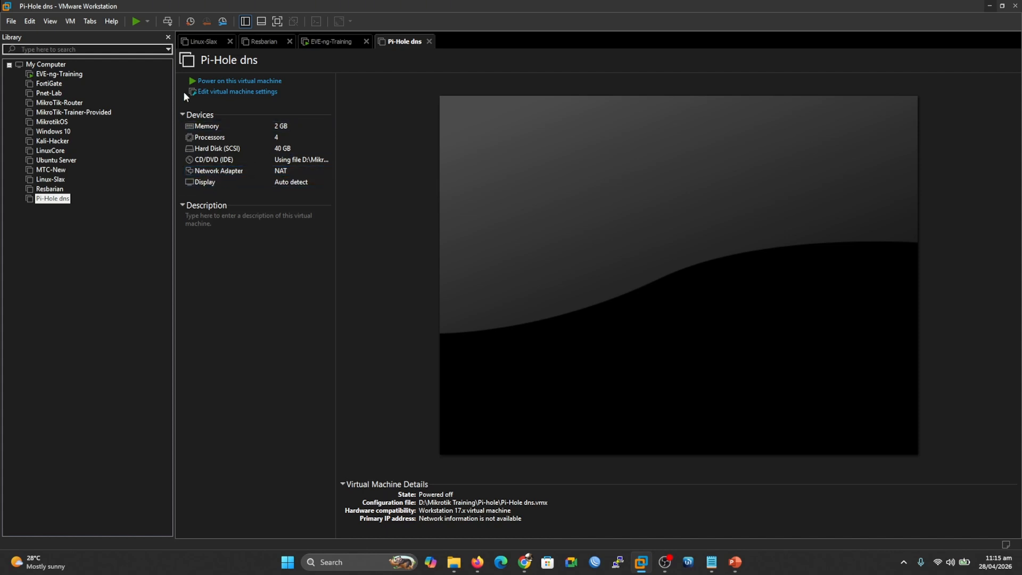
click(243, 81)
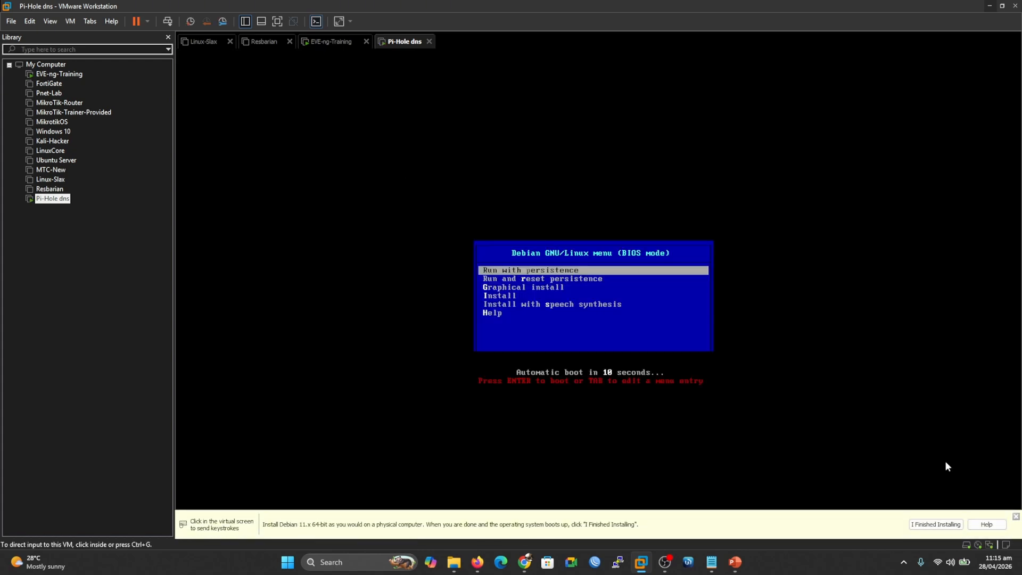
- Boot the virtual machine into Graphical install from the Debian GNU/Linux menu
click(651, 272)
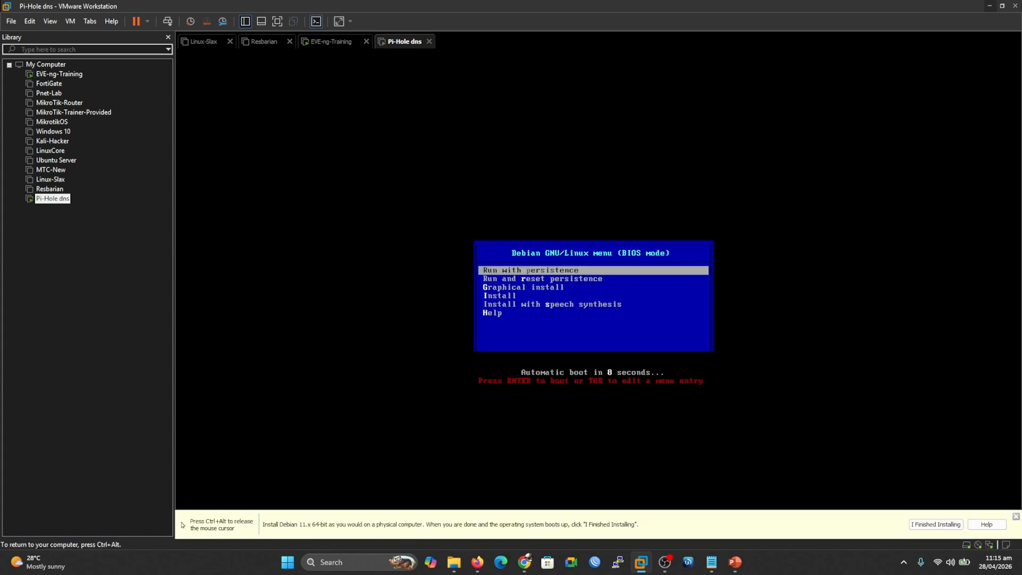
key(Down)
key(Down)
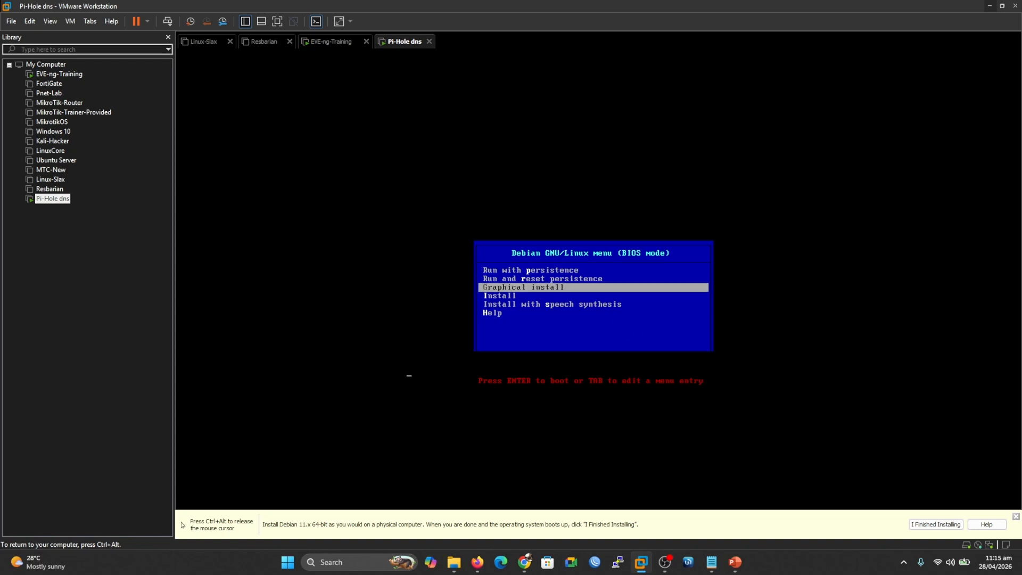
key(Return)
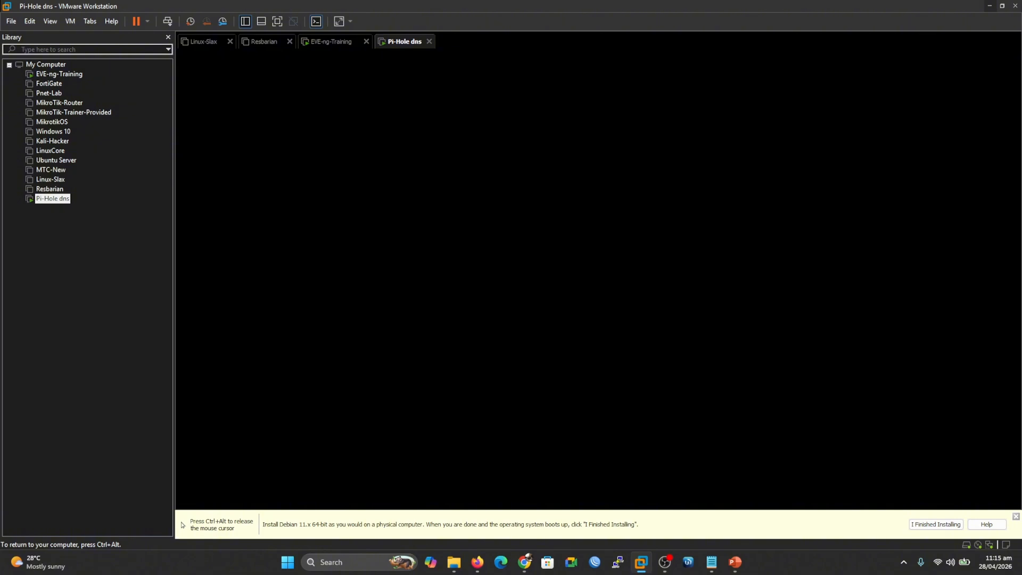
- Dismiss the Debian installation hint bar and accept British English as the keymap in the installer
key(ctrl+alt)
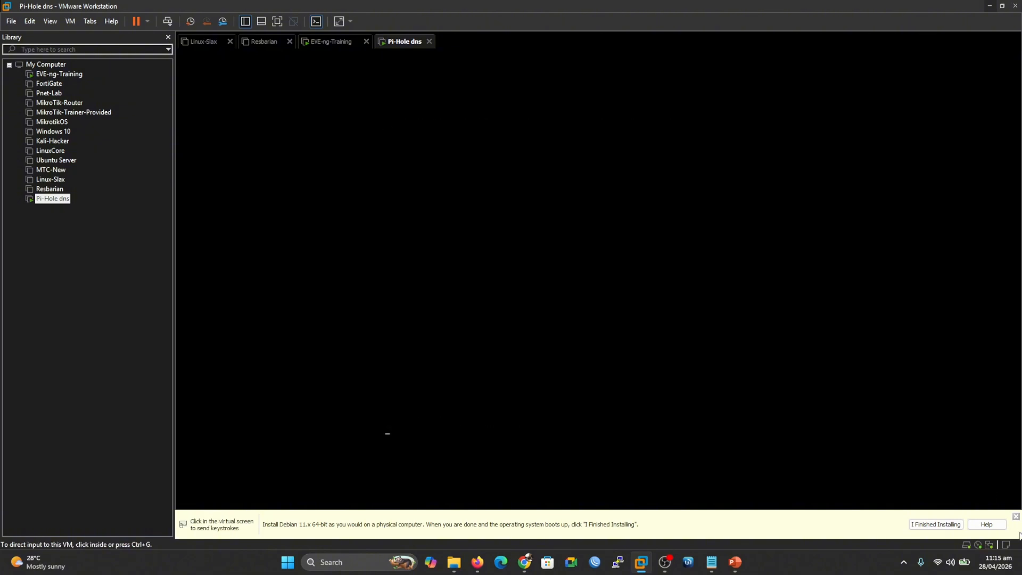
click(1015, 516)
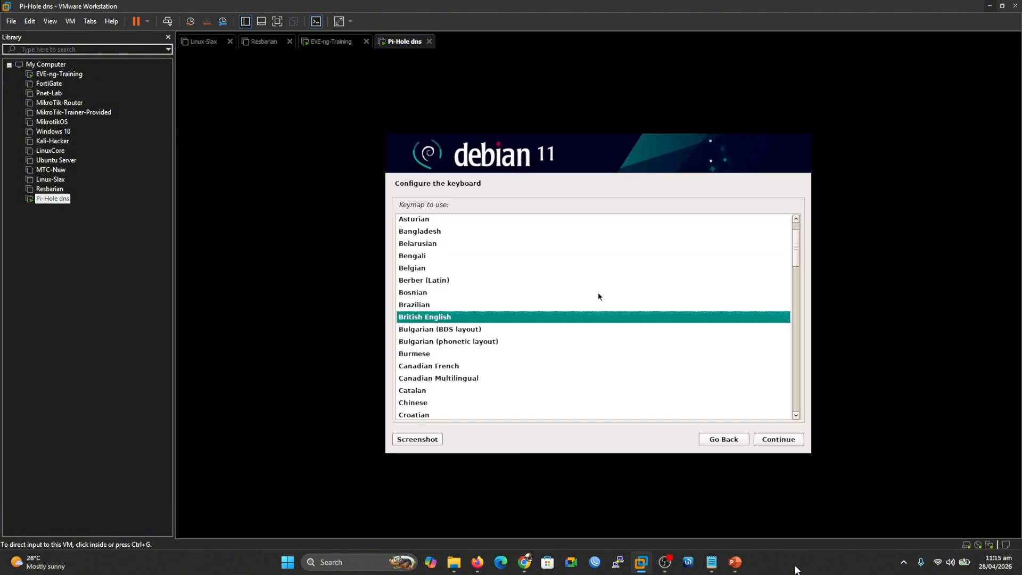
click(598, 296)
click(777, 441)
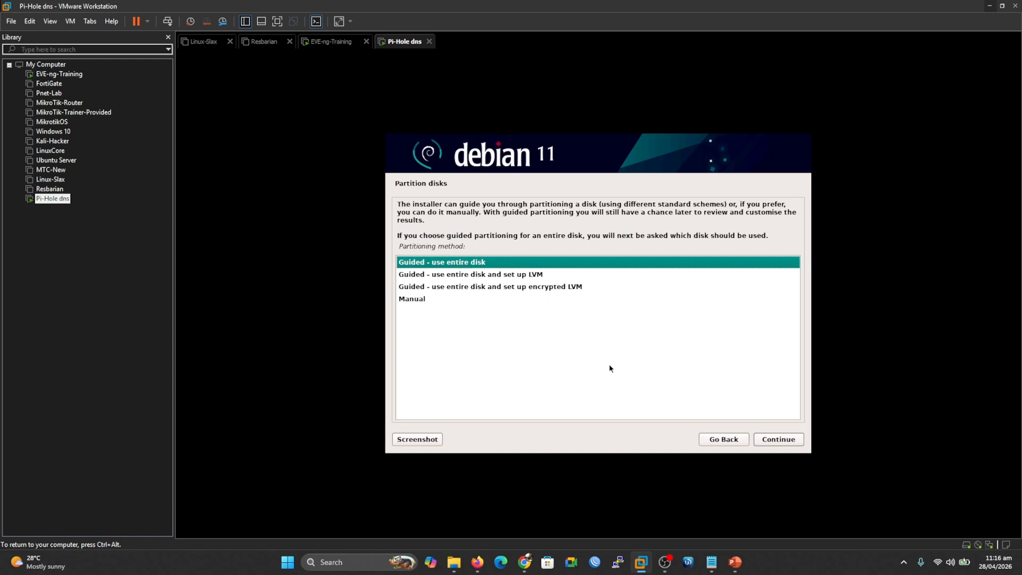
- Partition the entire SCSI3 (sda) disk with guided partitioning and all files in one partition, and write the changes to disk
click(780, 440)
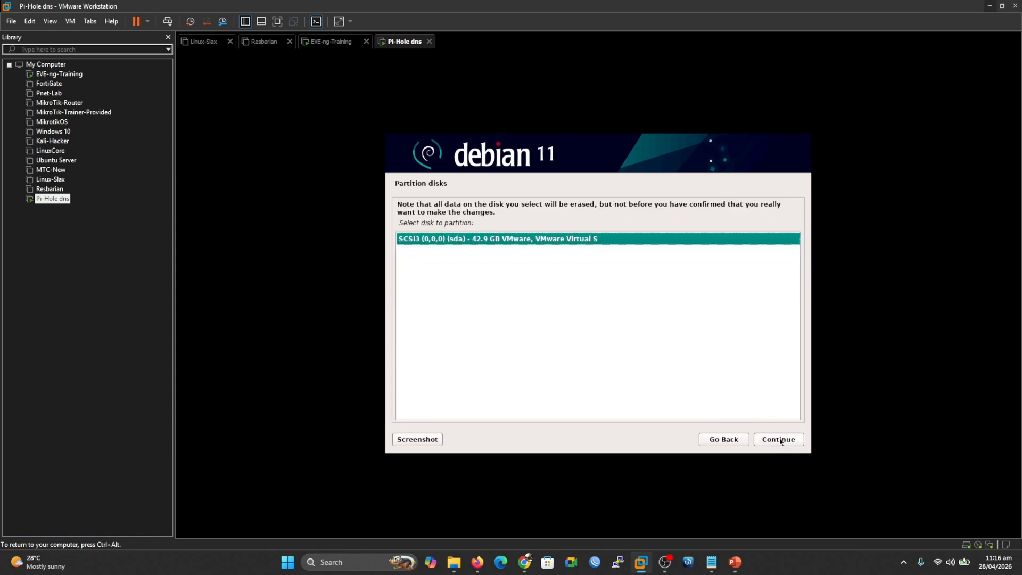
click(780, 440)
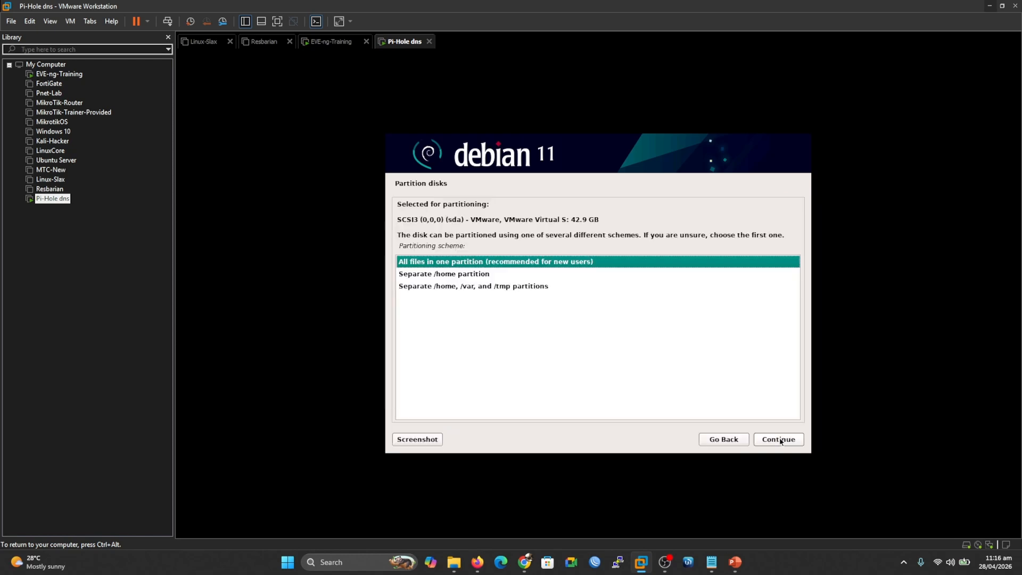
click(780, 440)
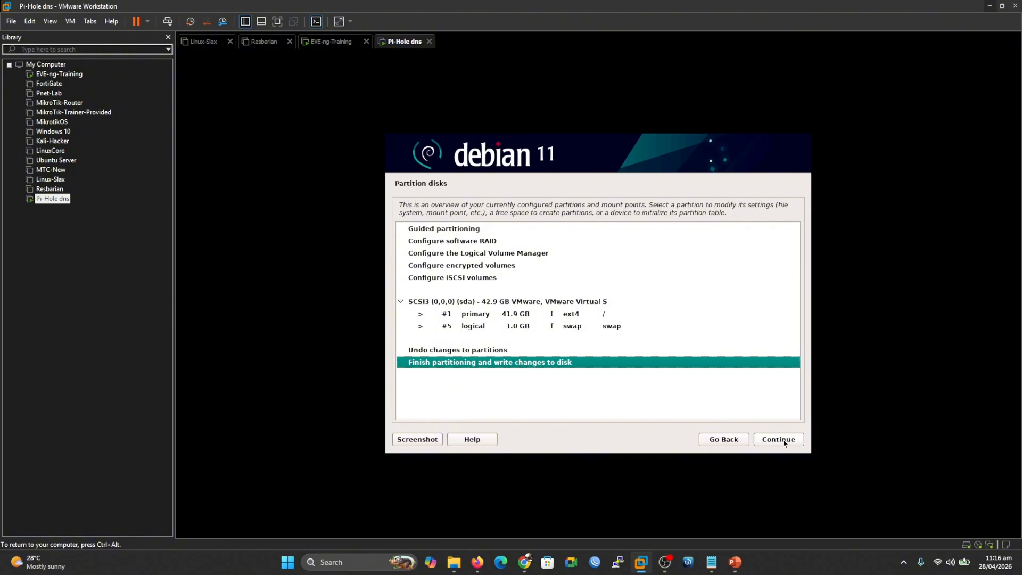
click(783, 441)
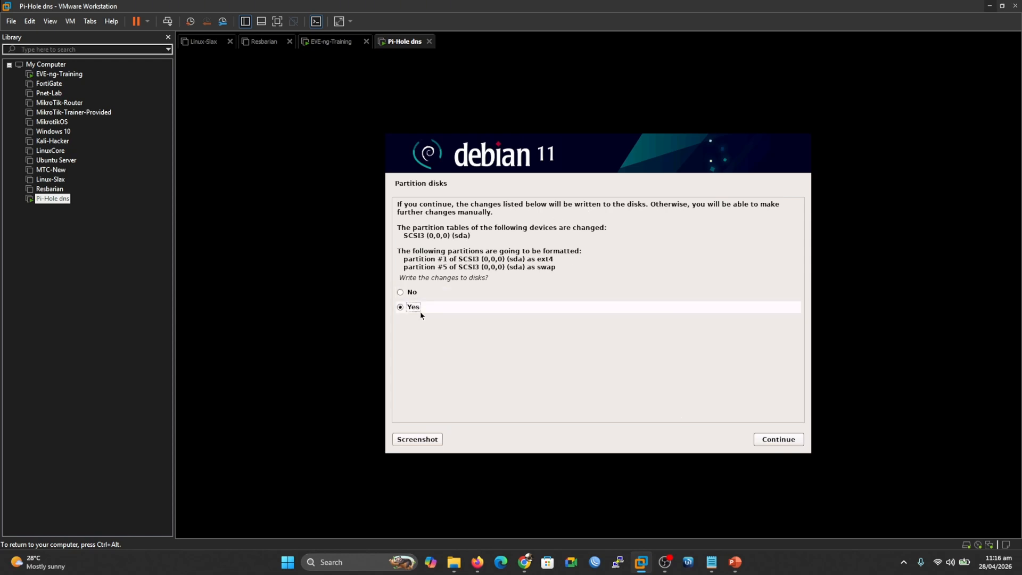
click(778, 440)
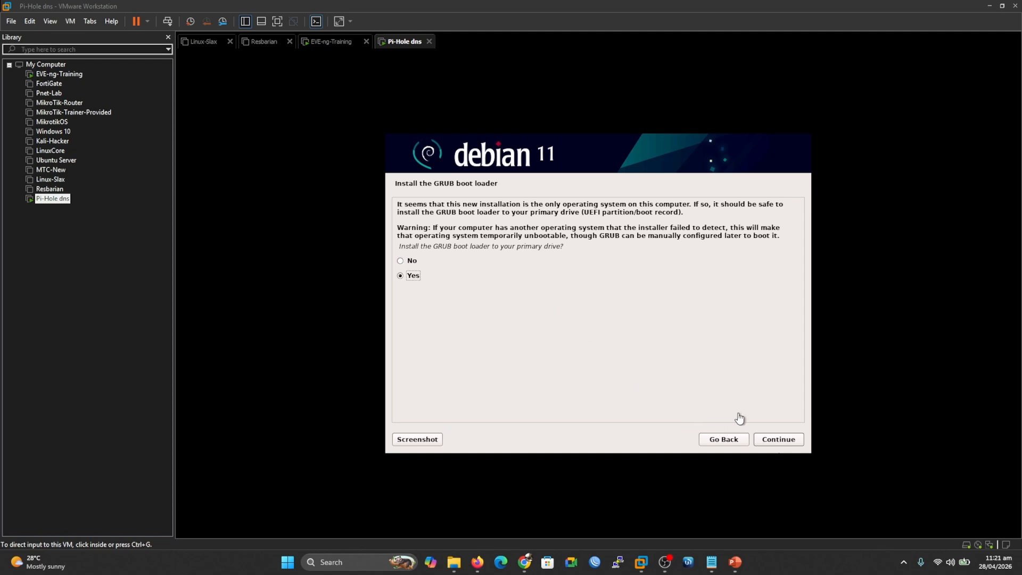
- Install the GRUB boot loader to the primary drive on /dev/sda
click(774, 420)
click(773, 441)
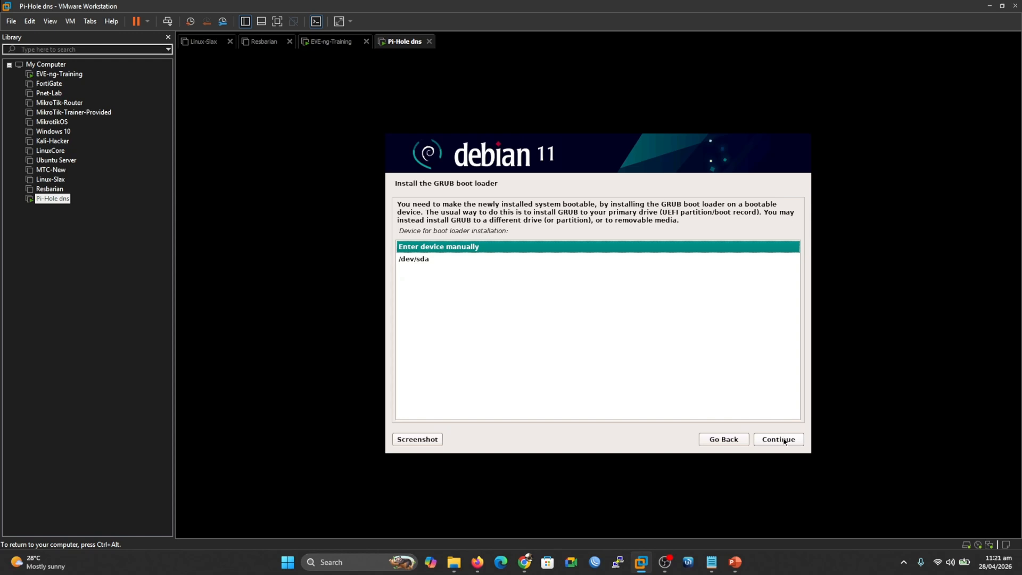
click(421, 261)
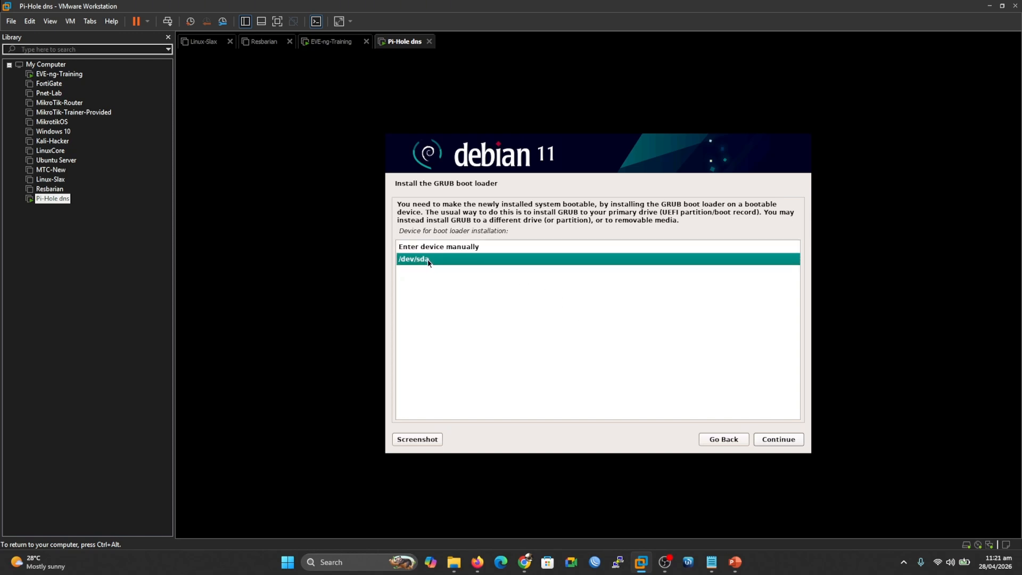
click(788, 439)
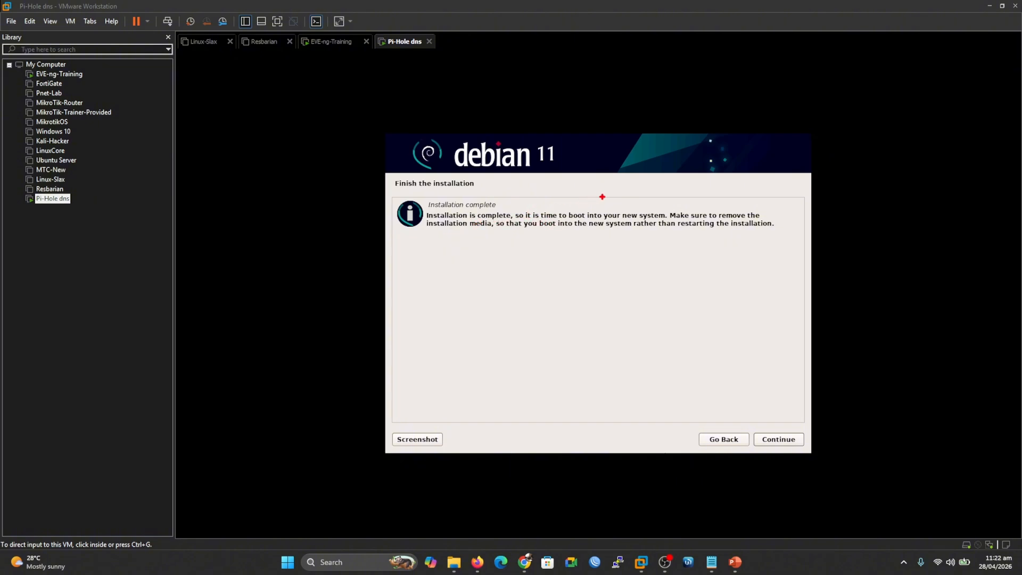
drag(609, 197, 627, 189)
drag(725, 205, 753, 205)
drag(444, 234, 499, 232)
drag(563, 237, 711, 235)
key(Escape)
- Finish the Debian installation and let the virtual machine restart into the new system
click(781, 438)
click(781, 437)
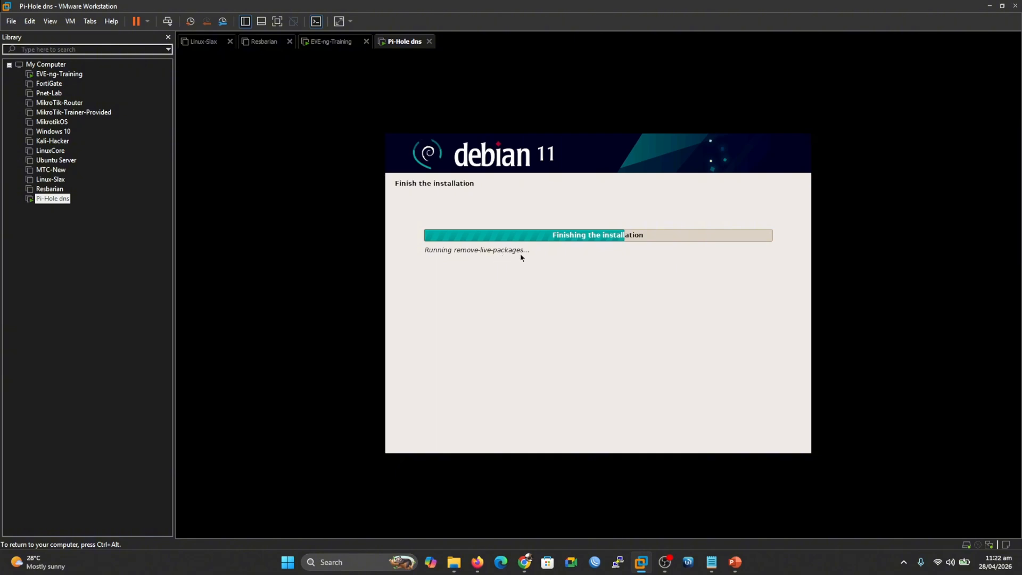
key(ctrl+alt)
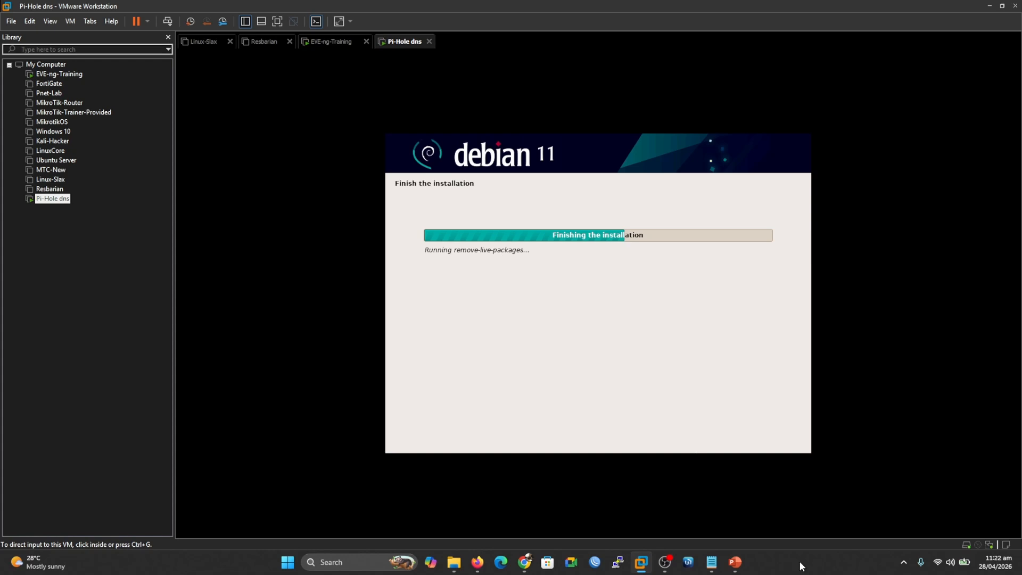
click(644, 330)
click(816, 570)
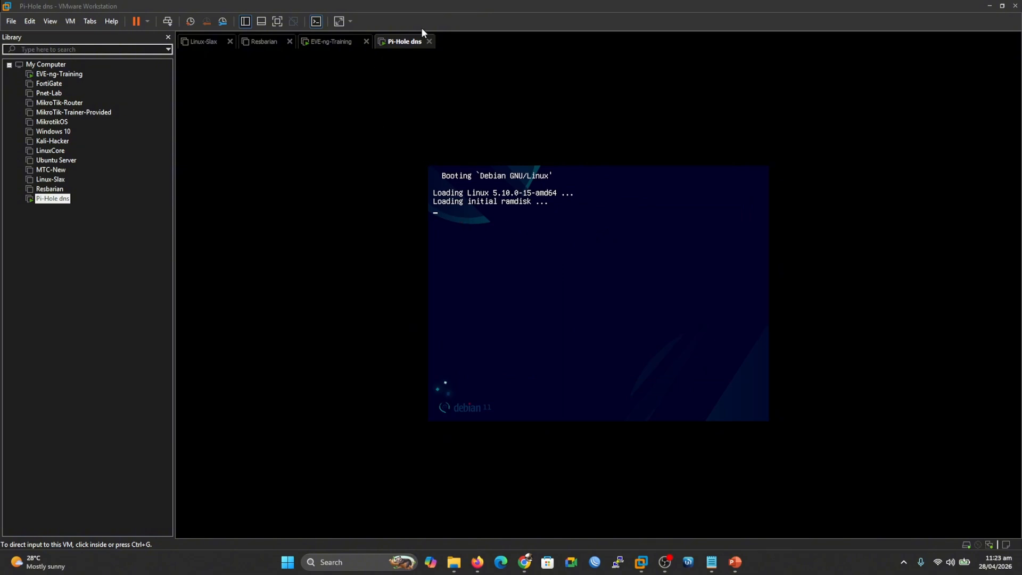
- Turn off Connect at power on for the CD/DVD drive in the Pi-Hole dns virtual machine's settings
right_click(404, 41)
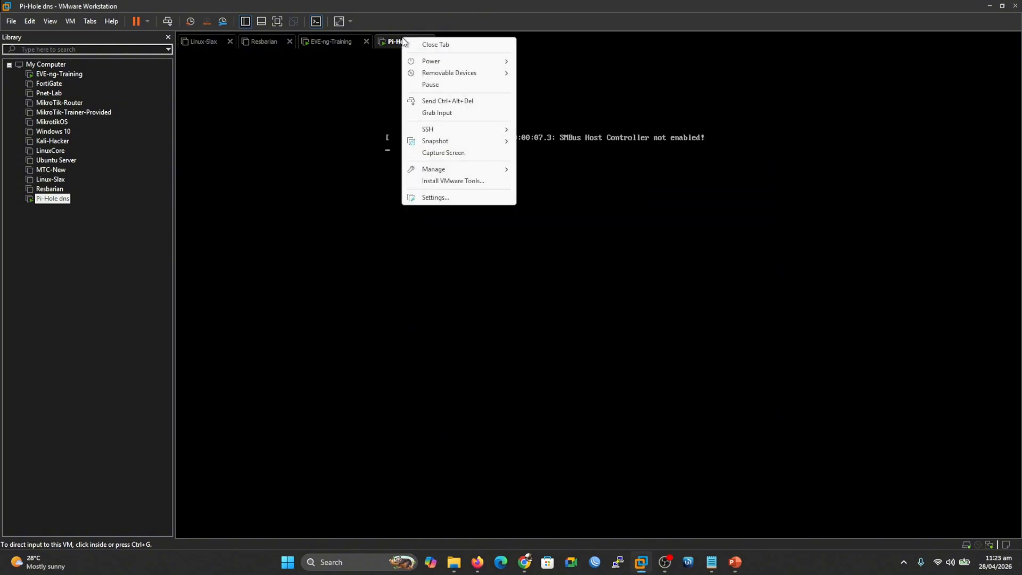
click(435, 197)
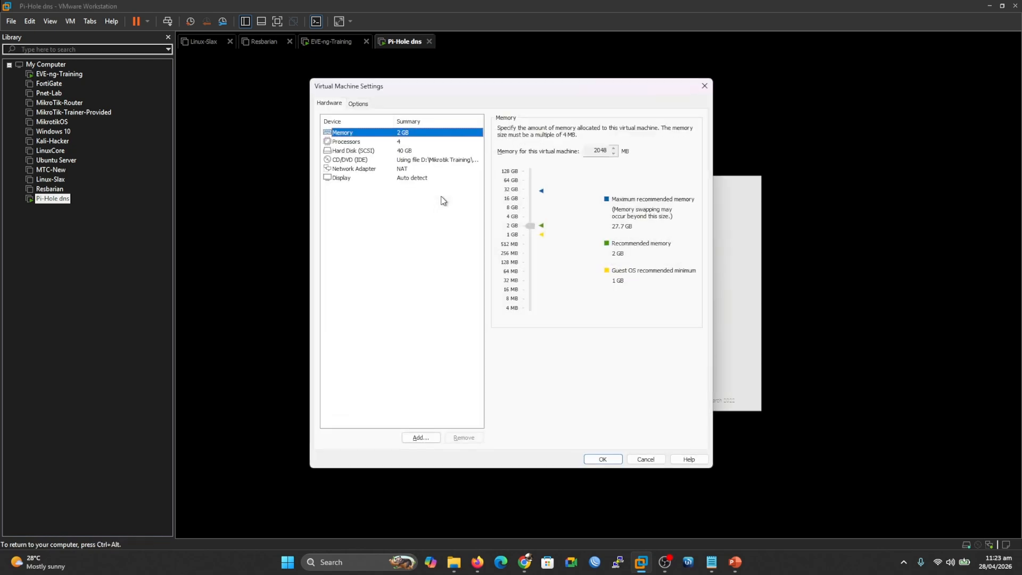
click(351, 160)
click(509, 143)
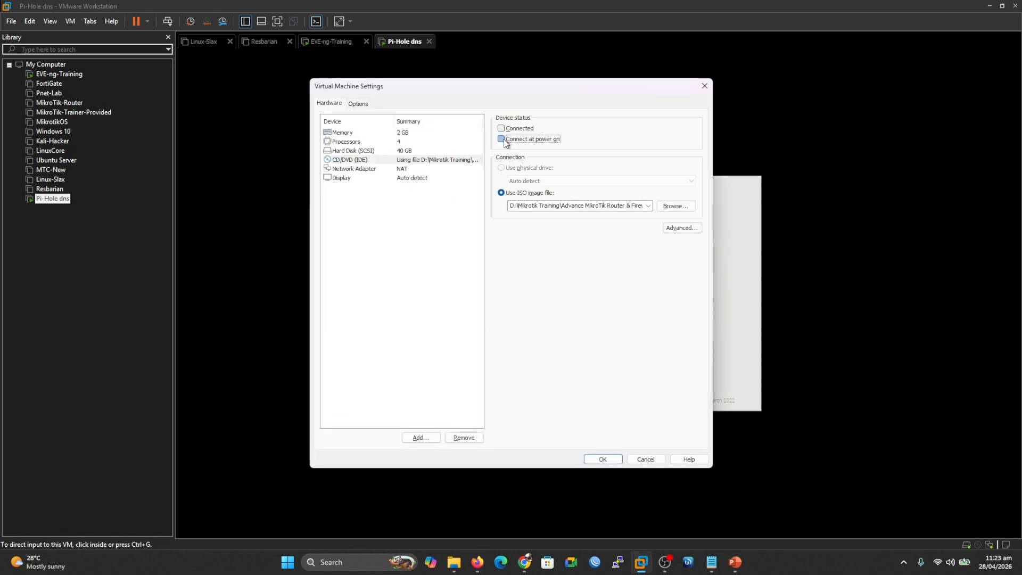
click(603, 458)
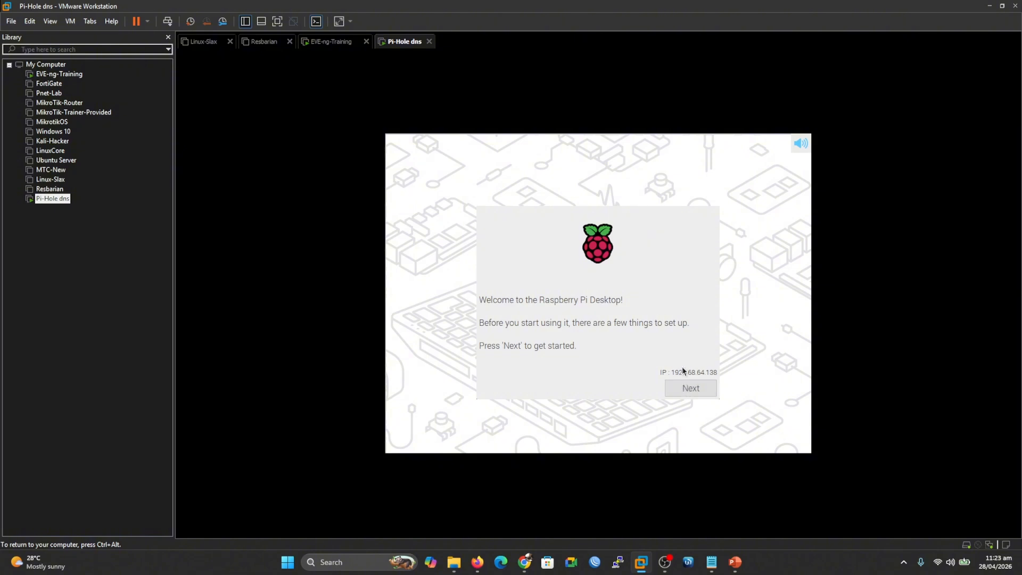
key(ctrl+2)
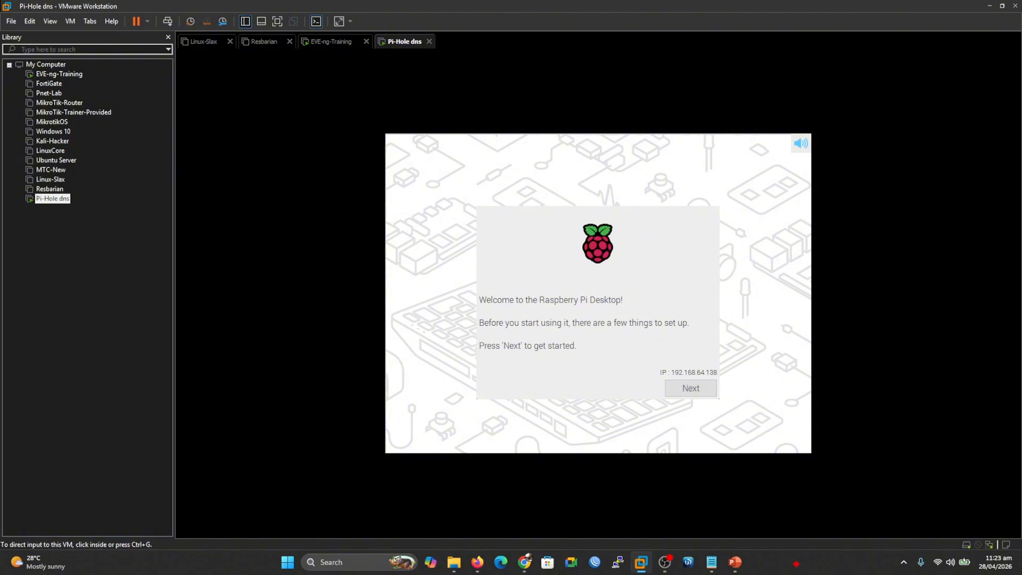
mouse_move(648, 353)
mouse_down()
mouse_move(711, 355)
mouse_move(735, 377)
mouse_move(647, 380)
mouse_move(650, 350)
mouse_up()
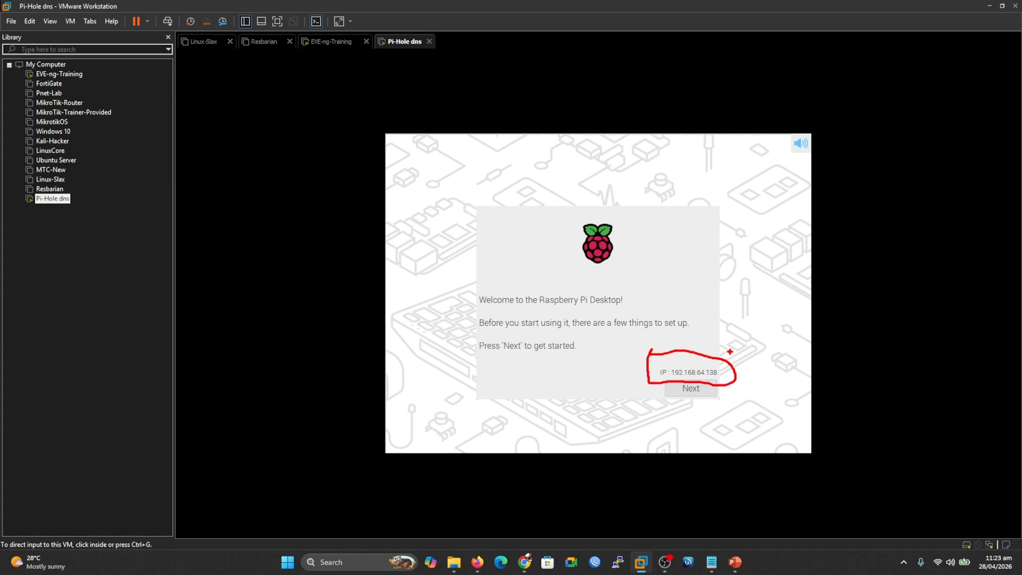
drag(729, 349, 749, 341)
click(750, 345)
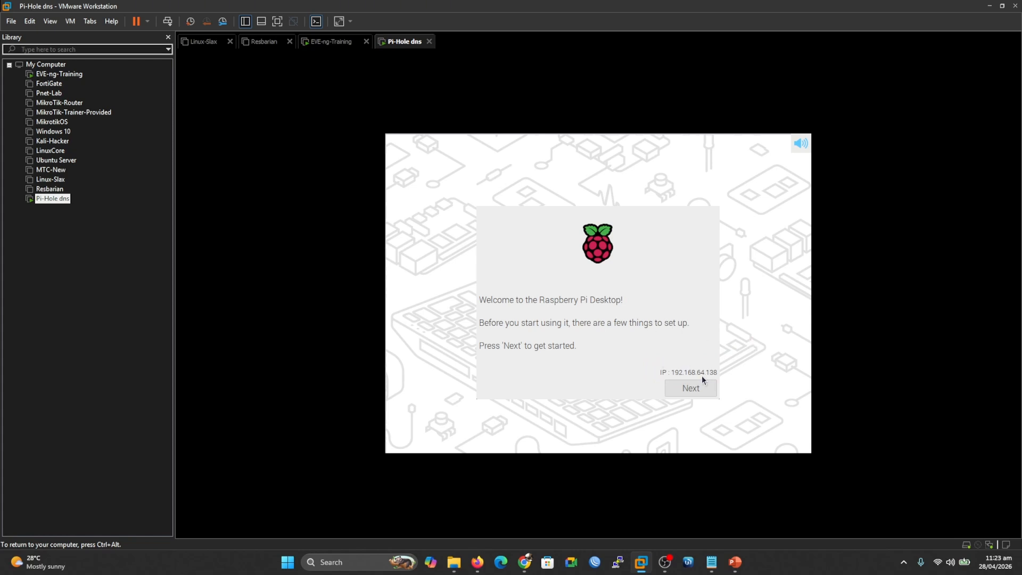
- Start the Raspberry Pi Desktop setup and accept United Kingdom, British English and the Belfast timezone
click(691, 389)
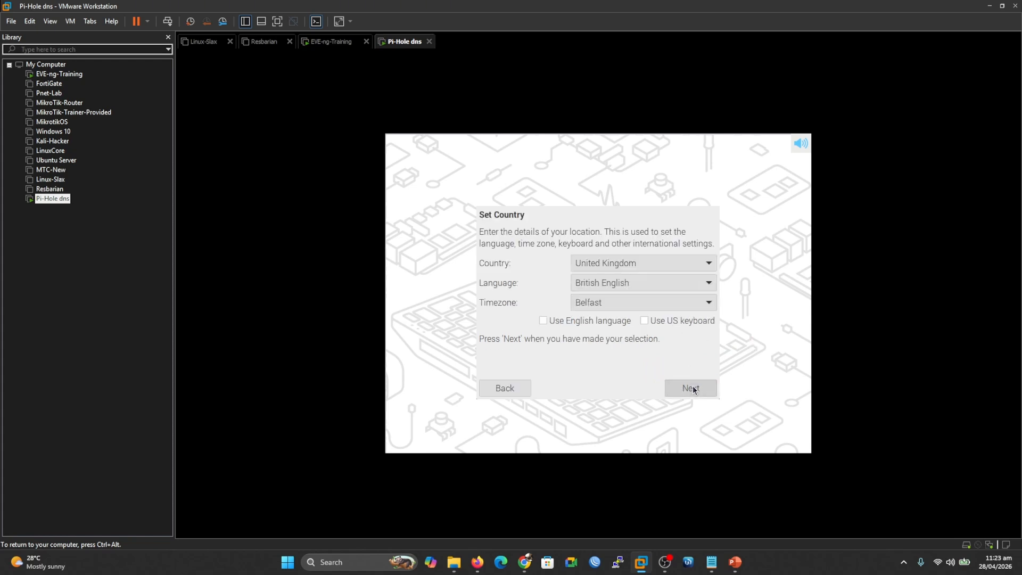
click(691, 388)
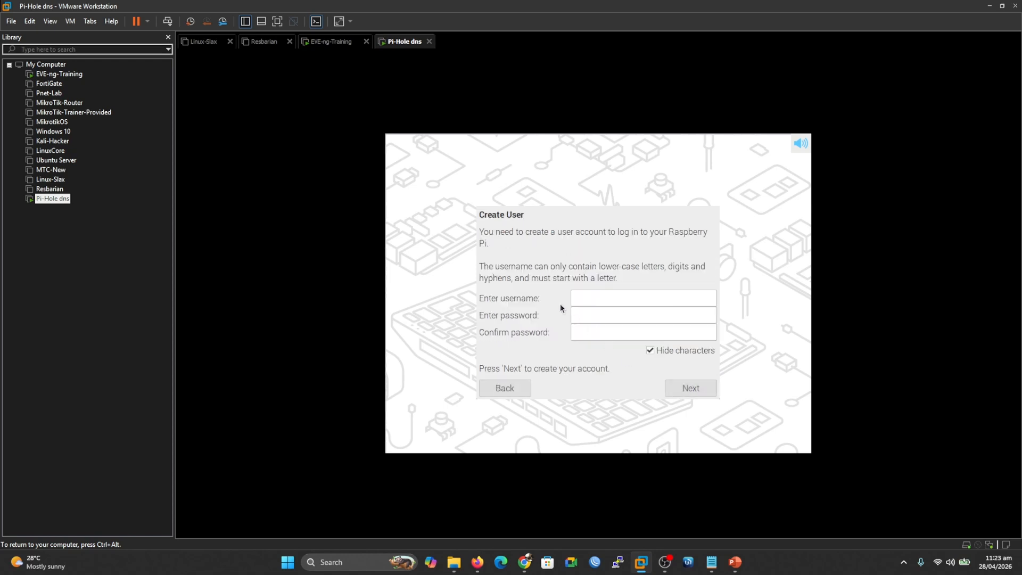
- Create the Raspberry Pi user account by entering the username and typing and confirming the account password
click(610, 299)
text(ameer)
key(Tab)
text(•••••••)
key(Tab)
text(•••••••)
click(679, 384)
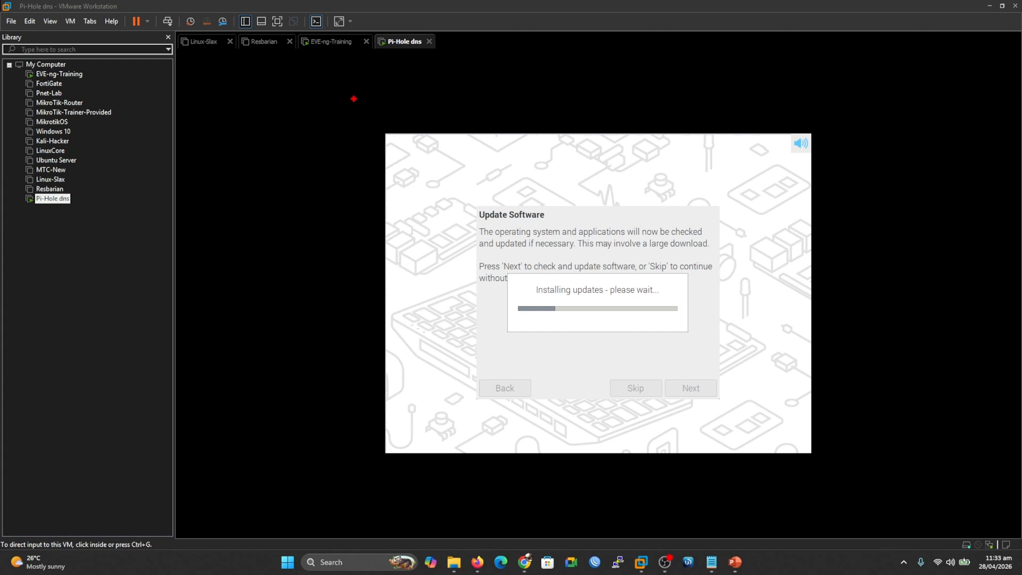
mouse_move(353, 98)
mouse_down()
mouse_move(354, 139)
mouse_move(360, 92)
mouse_move(381, 137)
mouse_move(359, 144)
mouse_up()
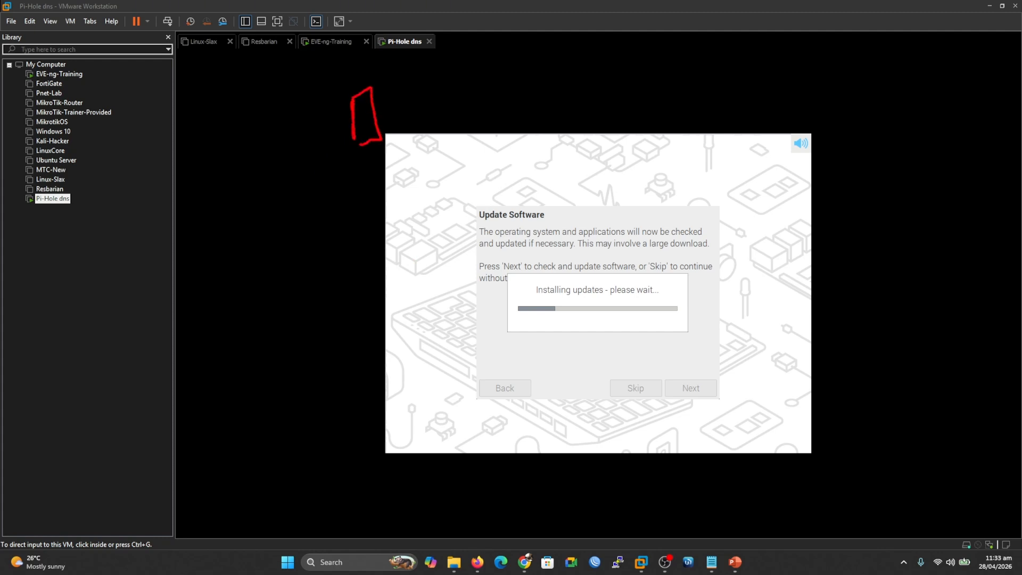
mouse_move(261, 134)
mouse_down()
mouse_move(557, 92)
mouse_move(552, 81)
mouse_move(557, 92)
mouse_up()
drag(411, 89, 423, 81)
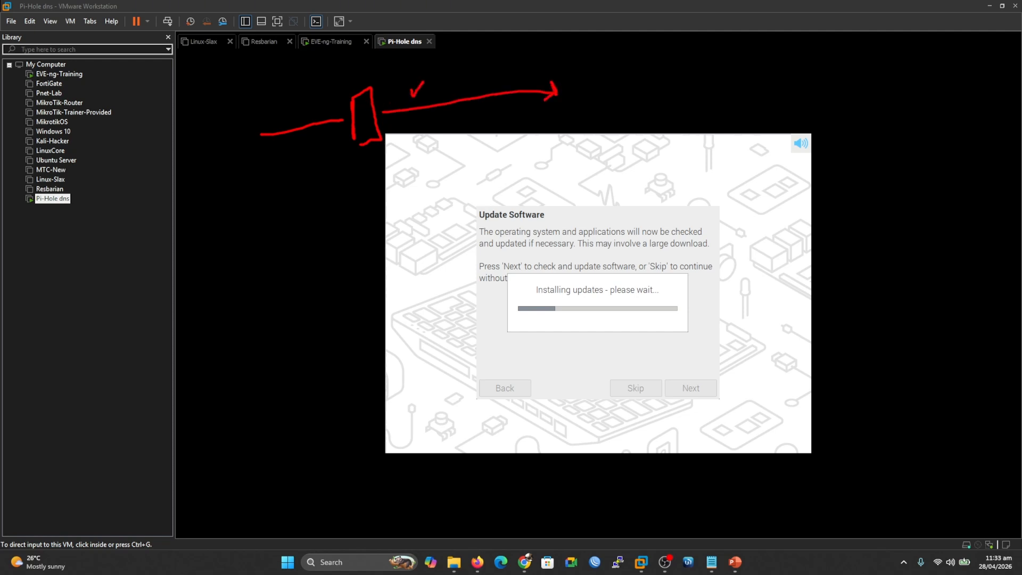
mouse_move(369, 155)
mouse_down()
mouse_move(370, 267)
mouse_move(367, 232)
mouse_move(396, 224)
mouse_move(412, 253)
mouse_move(373, 273)
mouse_up()
mouse_move(320, 251)
mouse_down()
mouse_move(344, 246)
mouse_move(327, 269)
mouse_up()
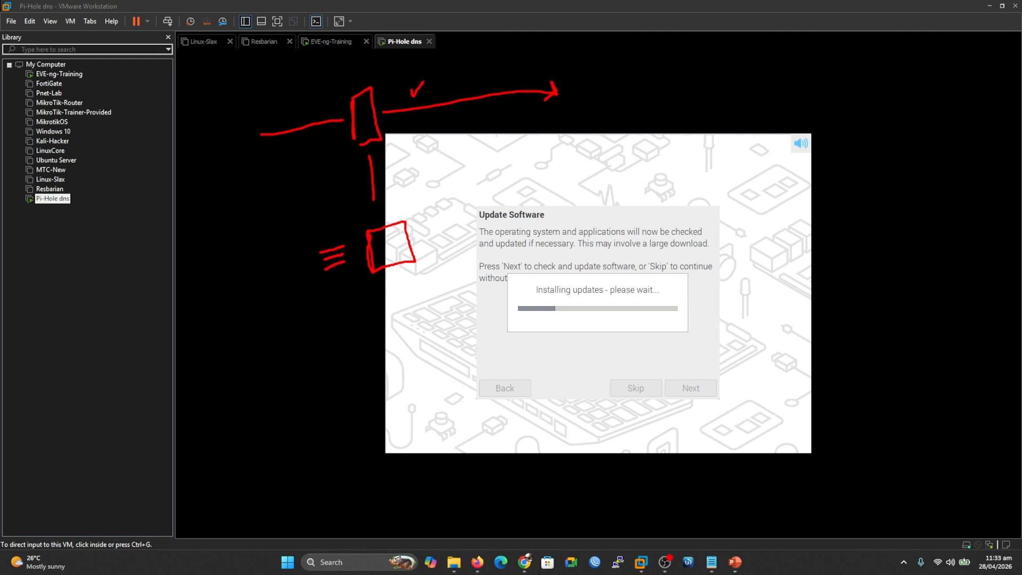
mouse_move(382, 240)
mouse_down()
mouse_move(392, 239)
mouse_move(394, 252)
mouse_move(515, 215)
mouse_move(509, 227)
mouse_up()
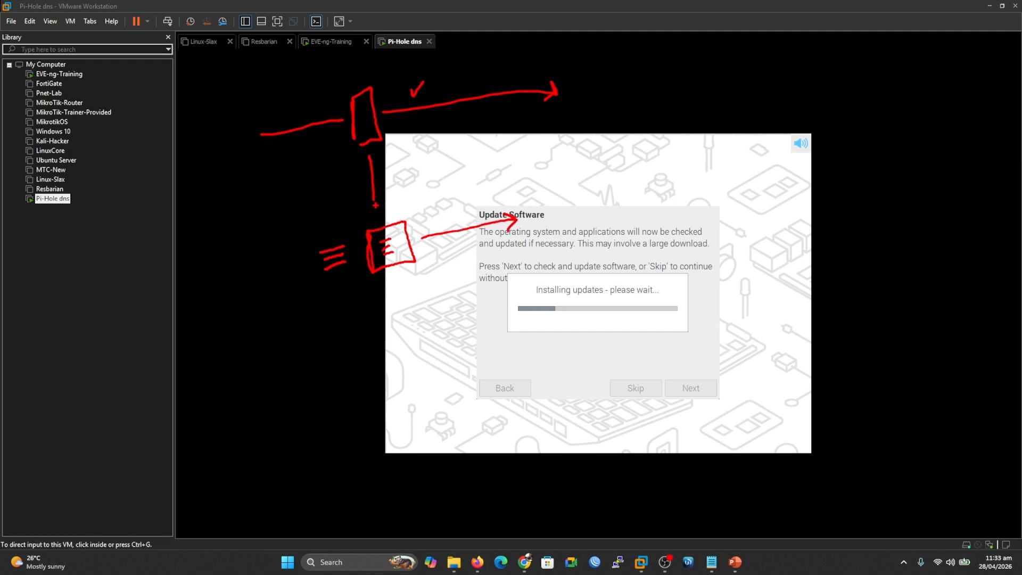
drag(375, 201, 374, 224)
mouse_move(363, 152)
mouse_down()
mouse_move(360, 166)
mouse_move(382, 160)
mouse_up()
drag(441, 84, 464, 70)
drag(388, 82, 399, 74)
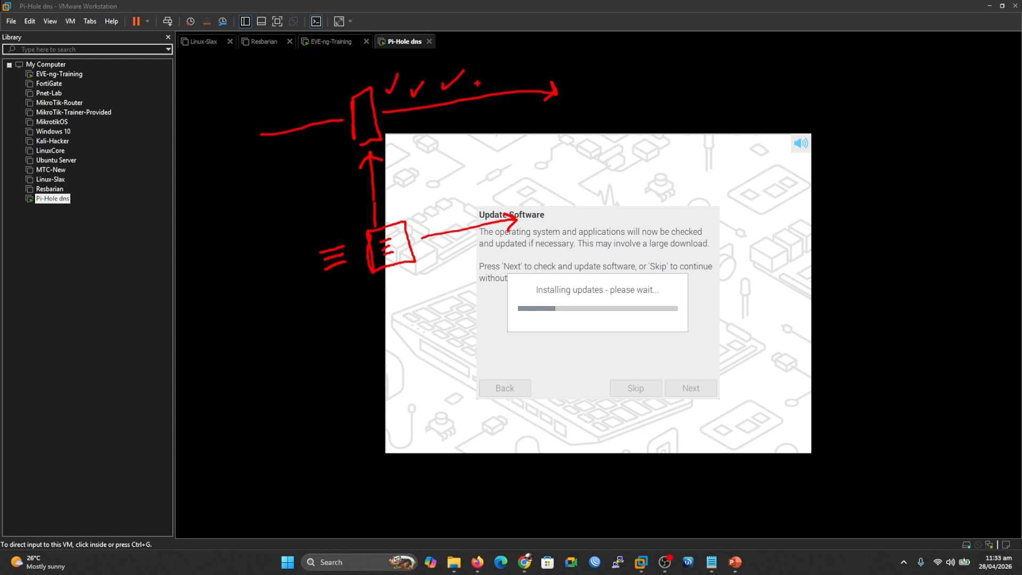
drag(482, 78, 495, 66)
drag(390, 109, 385, 114)
drag(441, 212, 458, 200)
drag(331, 273, 359, 279)
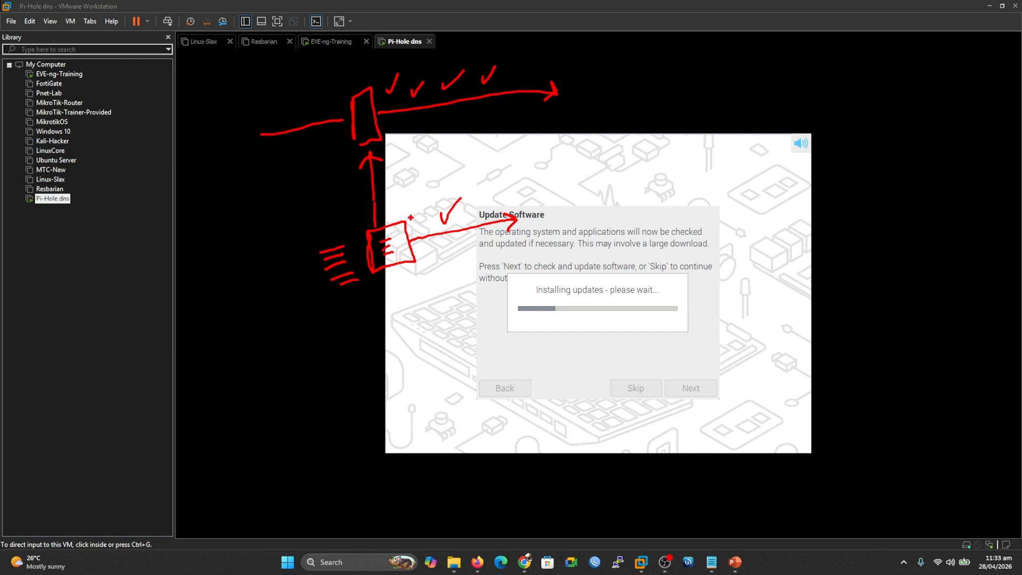
key(Escape)
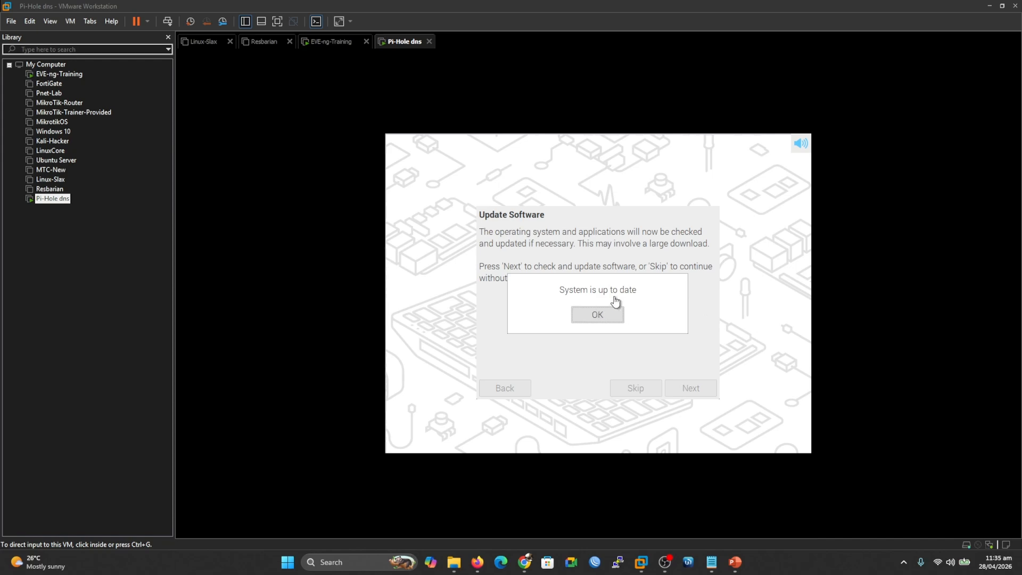
- Finish the Raspberry Pi Desktop setup after the software update and restart the virtual machine into Debian GNU/Linux
click(594, 315)
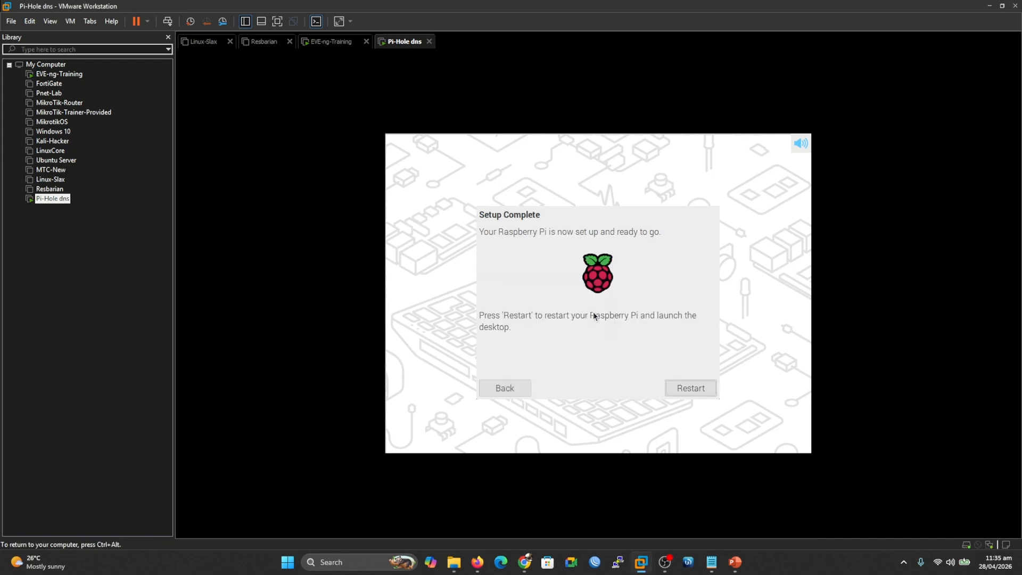
click(697, 391)
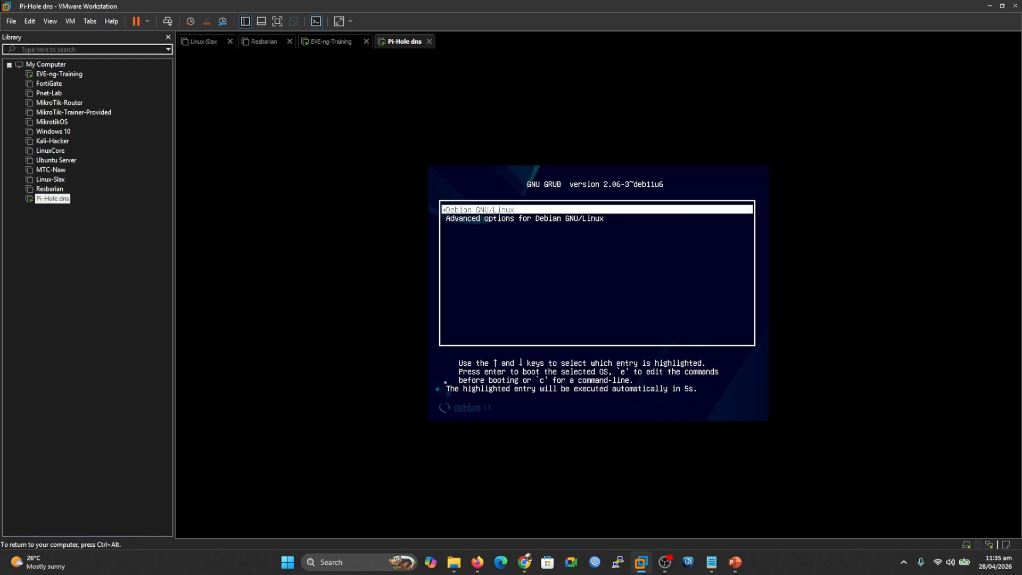
key(Return)
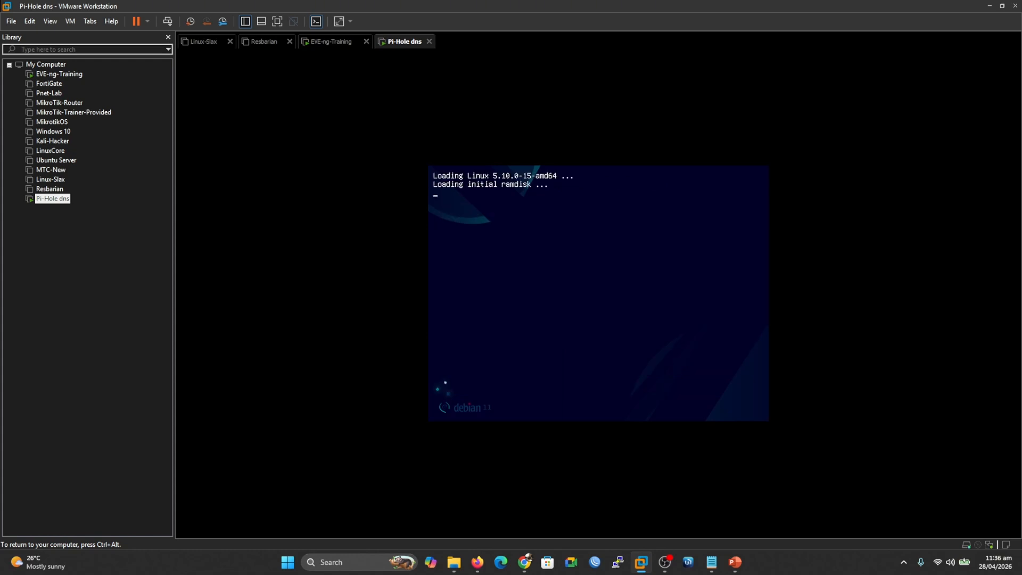
key(ctrl+alt)
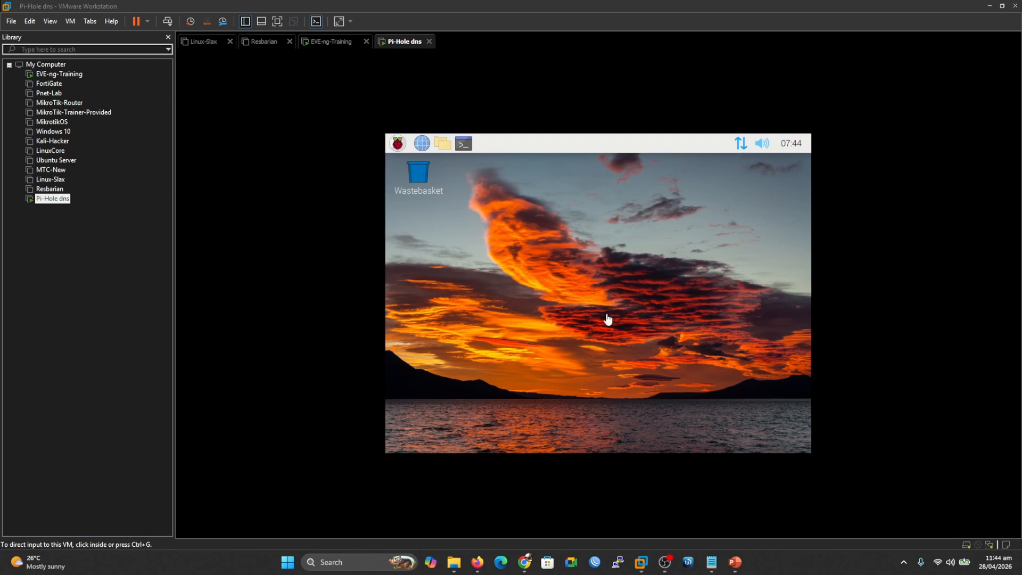
- Open a terminal on the Raspberry Pi desktop and test internet connectivity by pinging 1.1.1.1, stopping after a few replies
click(574, 260)
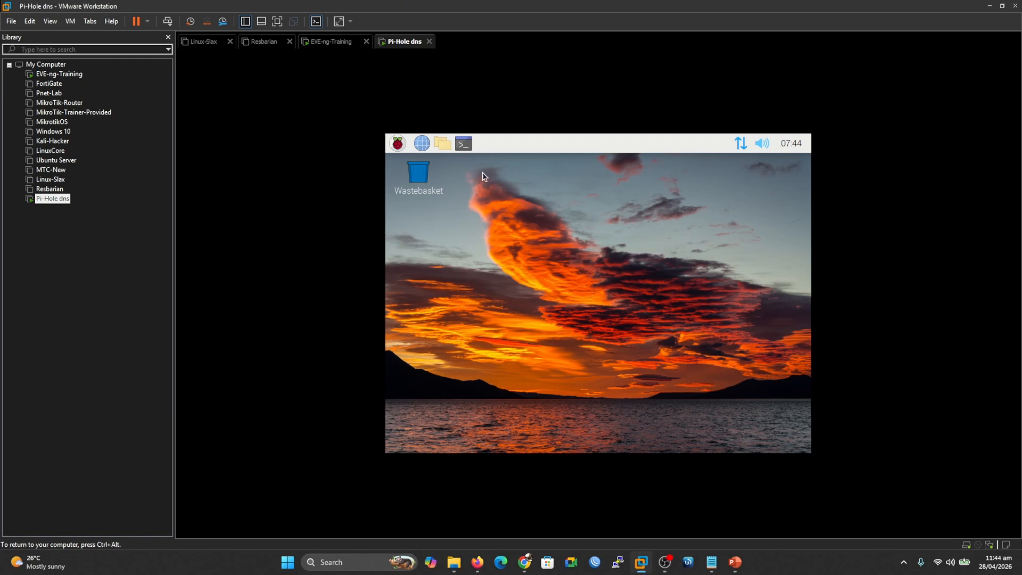
click(466, 145)
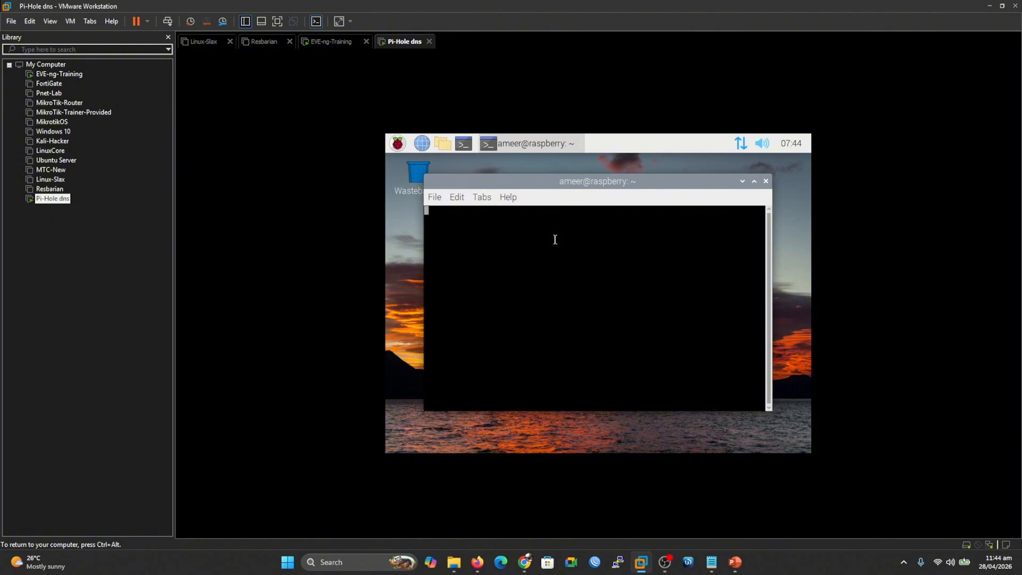
key(Return)
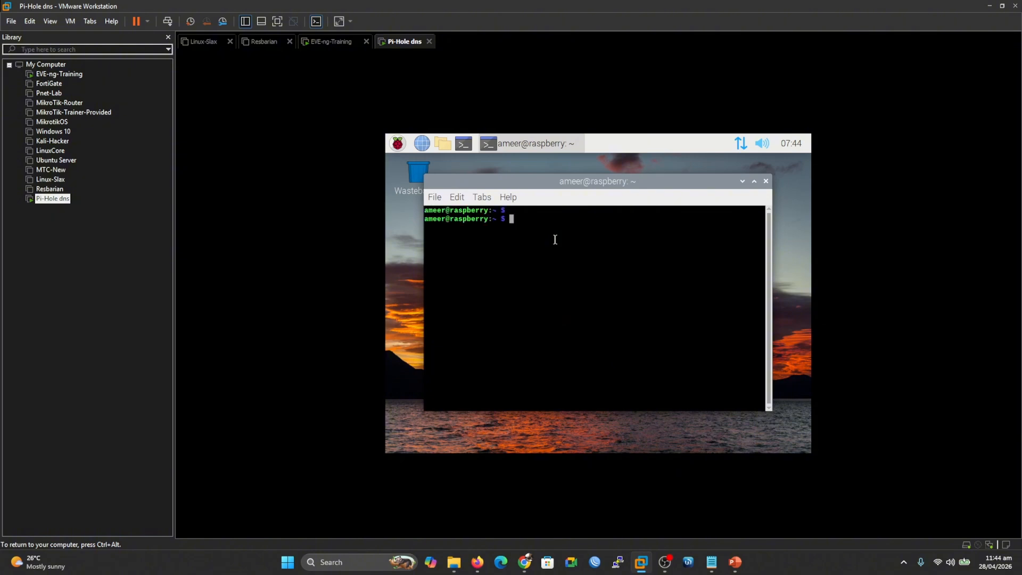
text(ping 1.1.1.1)
key(Return)
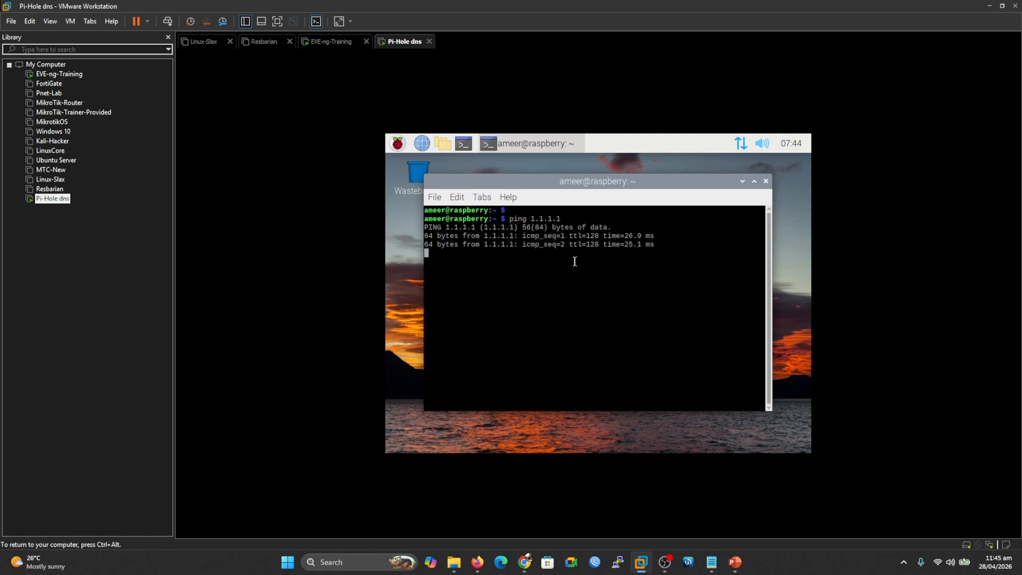
key(ctrl+c)
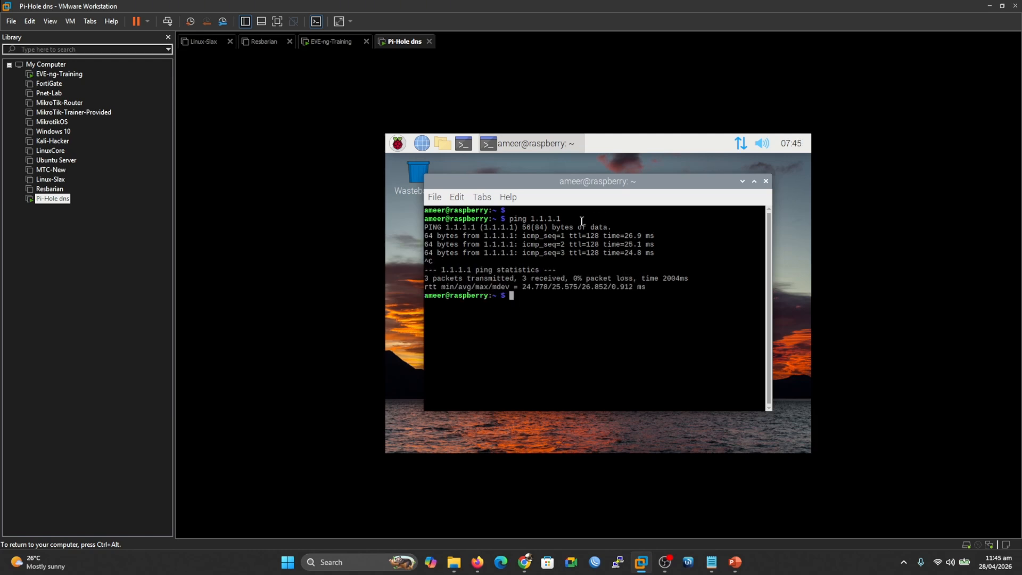
- Test DNS resolution by pinging google.com in the terminal, stopping after a few replies
text(ping google.com)
key(Return)
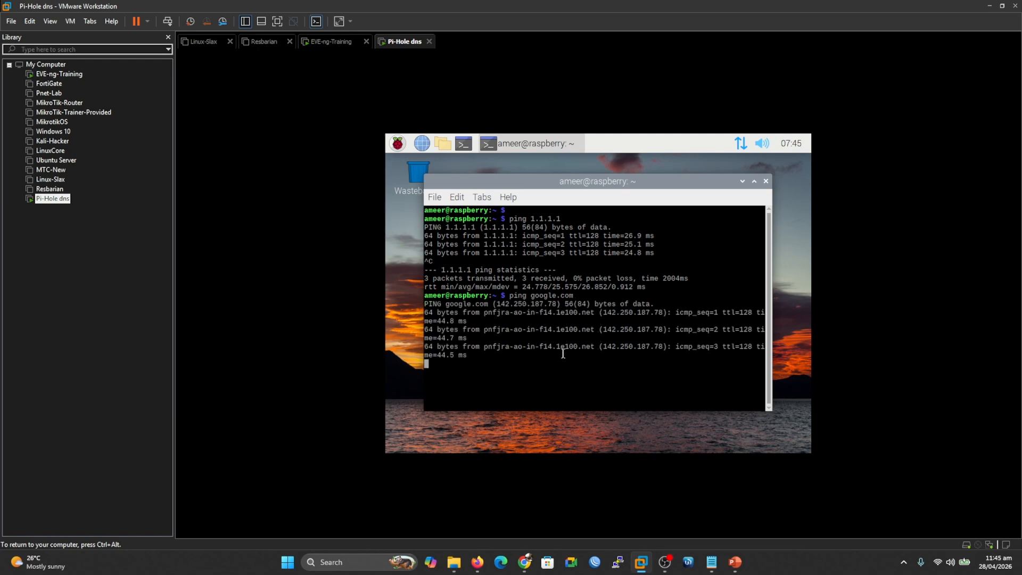
key(ctrl+c)
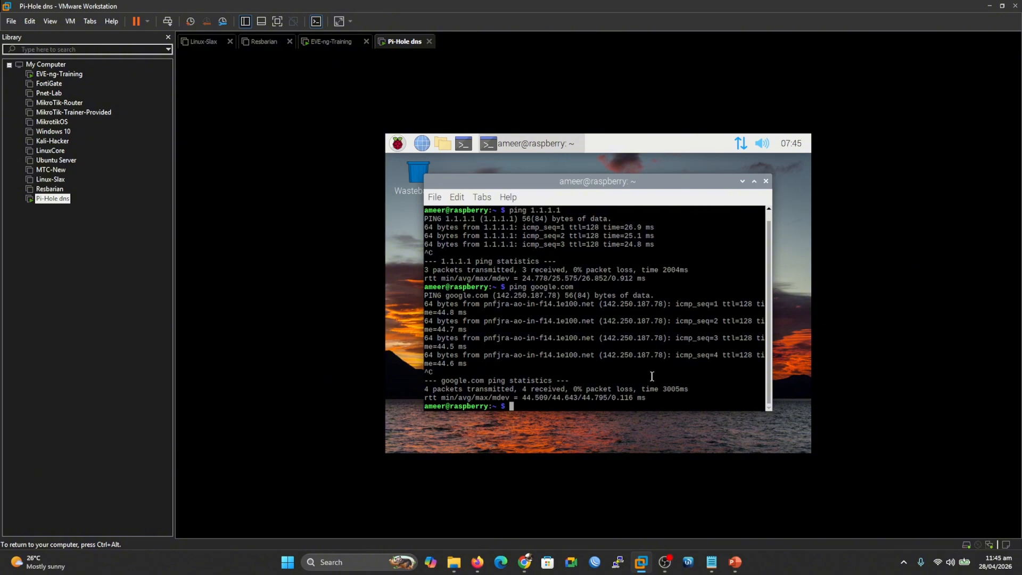
- Switch to the Pi-hole documentation in Chrome and open its Installation page under Getting Started
click(774, 560)
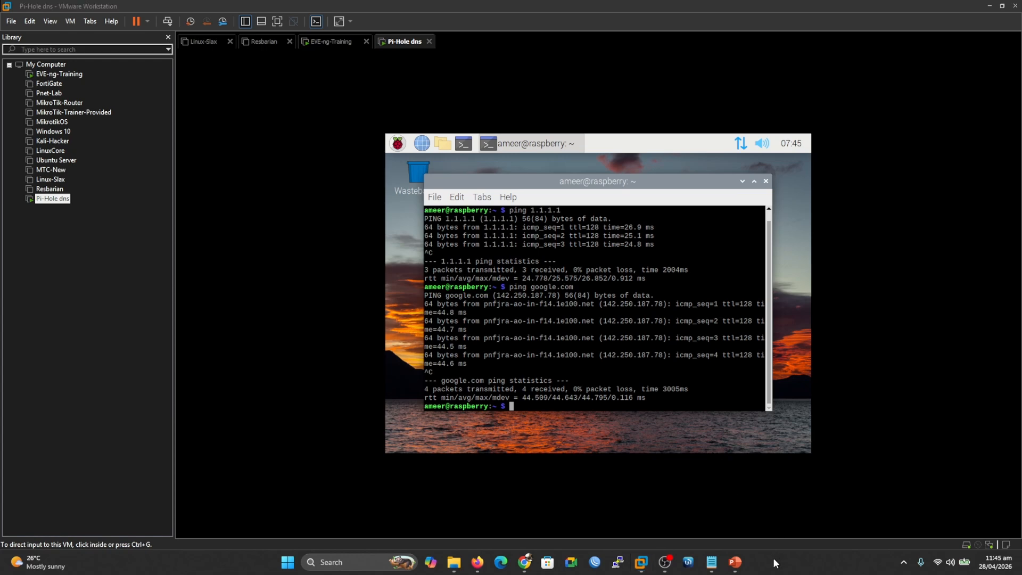
mouse_move(525, 561)
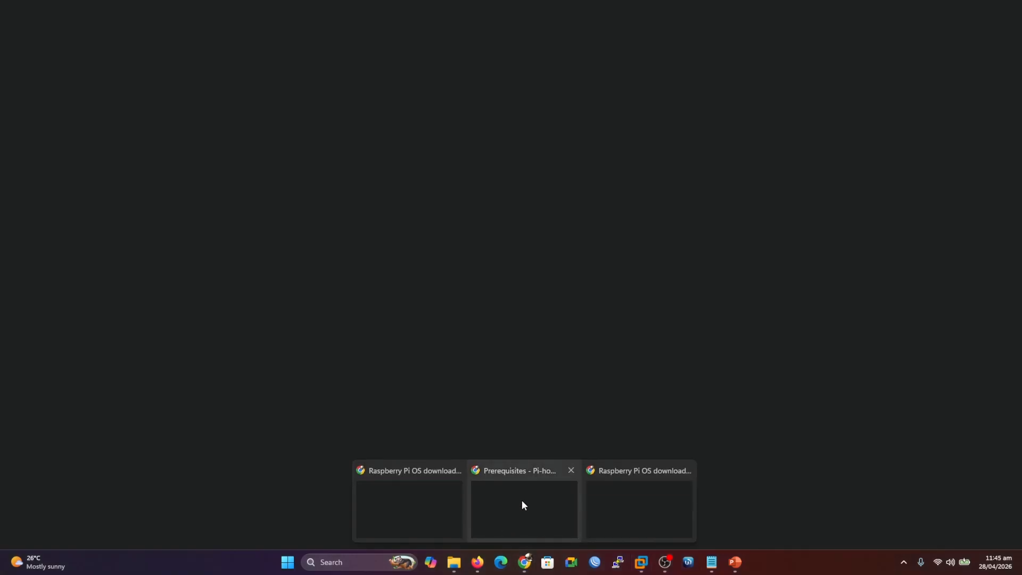
click(522, 501)
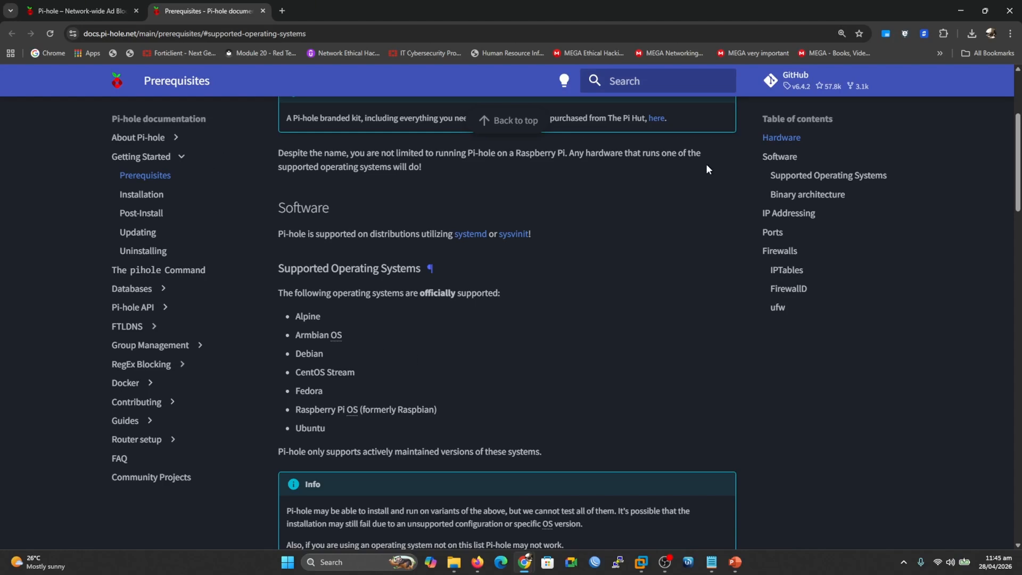
scroll(1017, 143, up, 2)
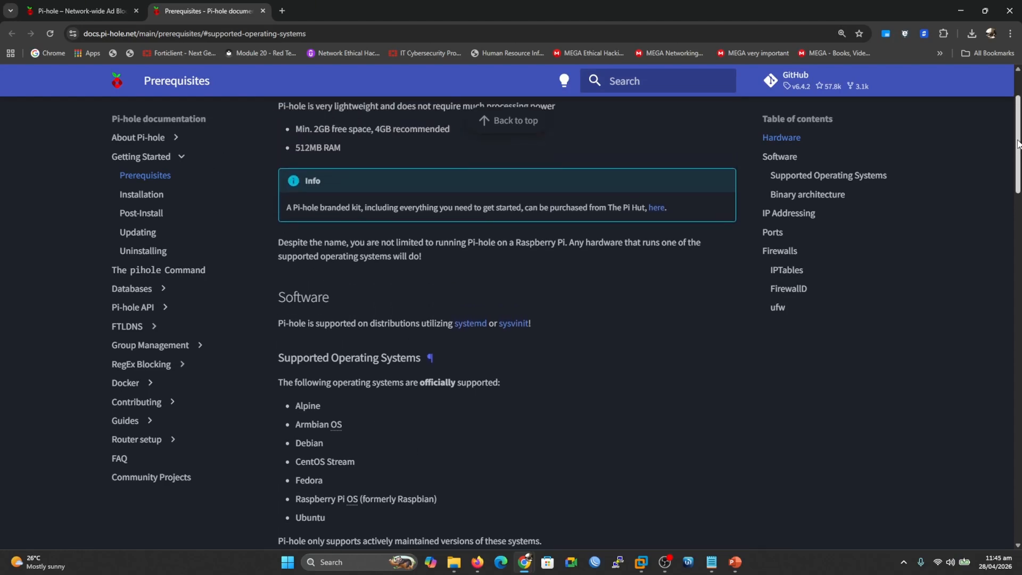
click(125, 200)
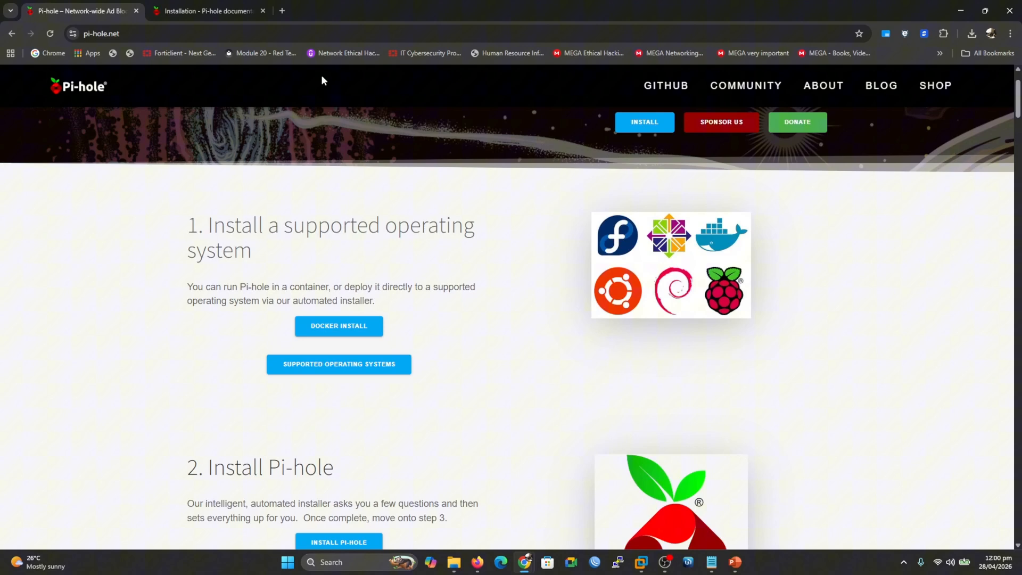
click(213, 11)
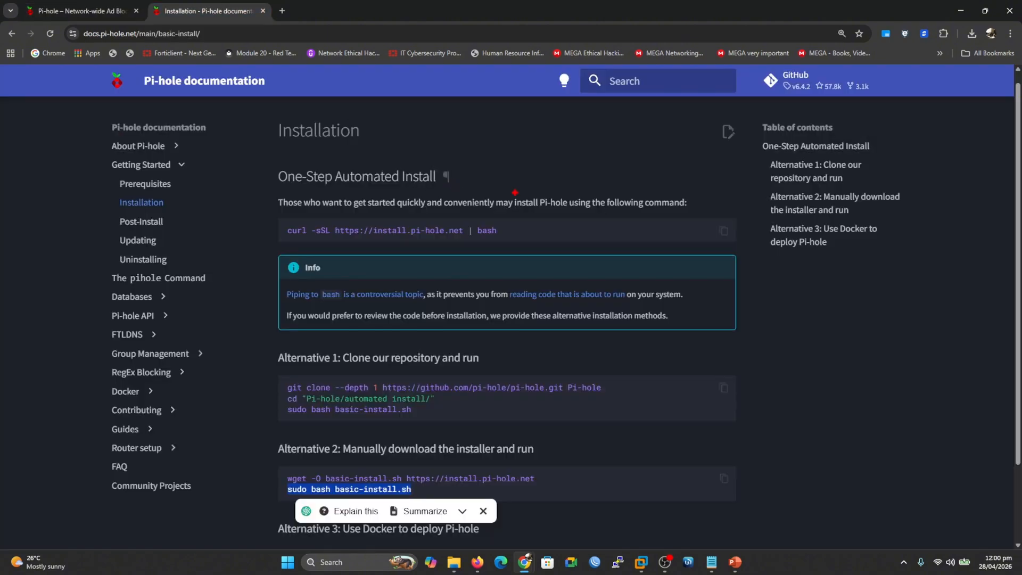
drag(515, 192, 537, 170)
drag(584, 481, 616, 454)
key(Escape)
- Copy the One-Step Automated Install curl command and open a terminal in the Pi-Hole dns virtual machine in VMware Workstation
click(890, 502)
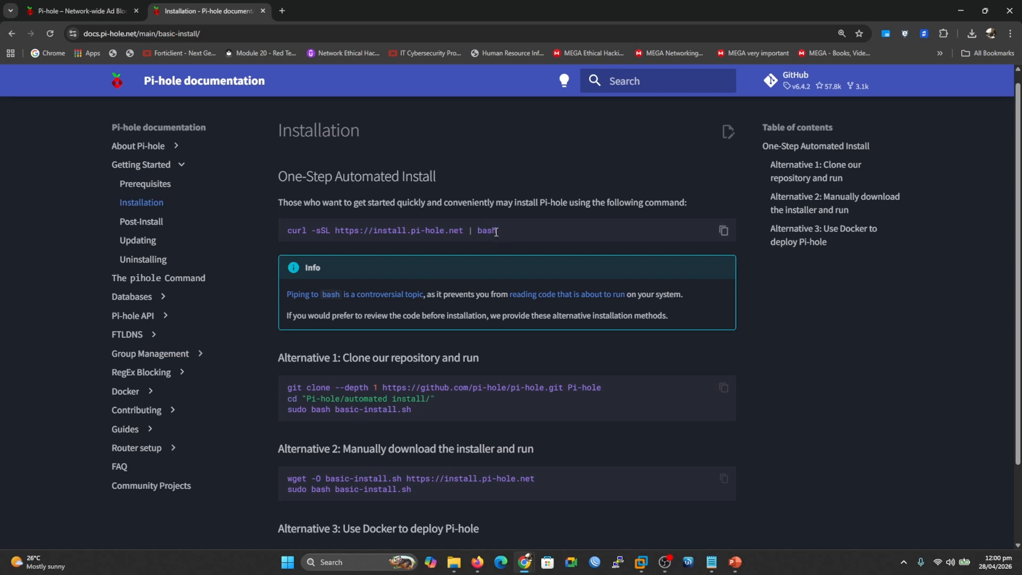
drag(496, 230, 290, 228)
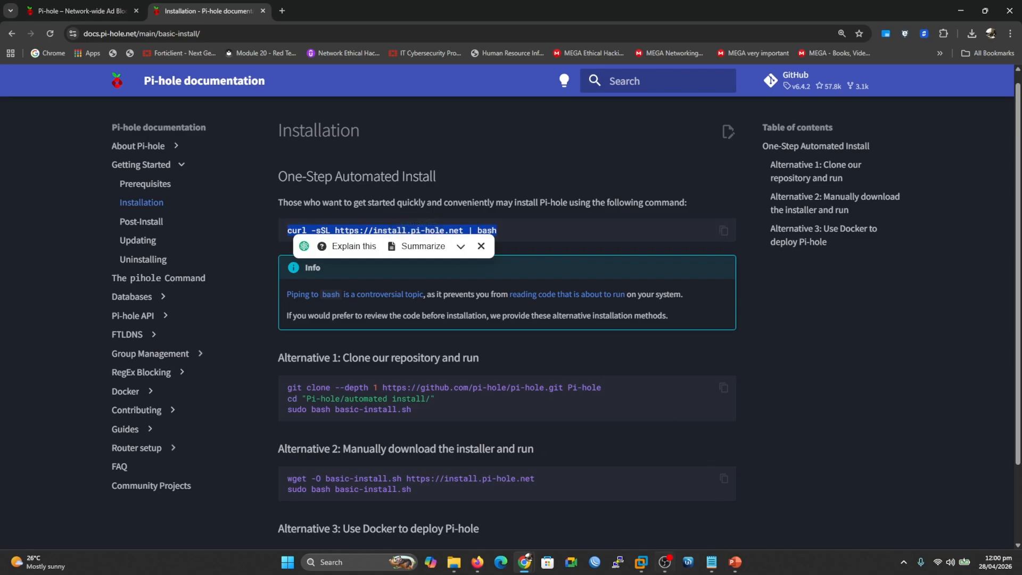
mouse_move(641, 562)
click(795, 529)
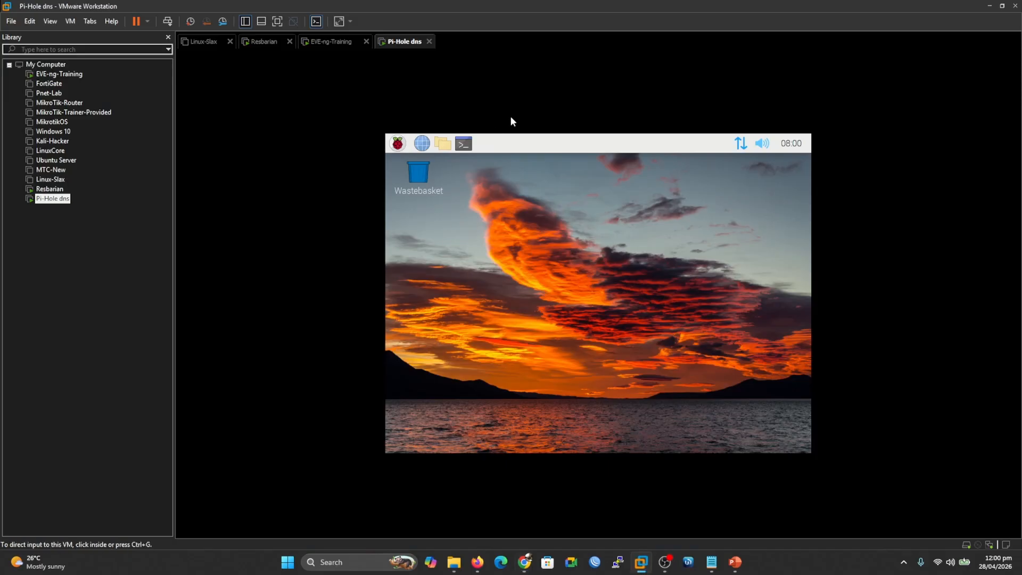
click(462, 144)
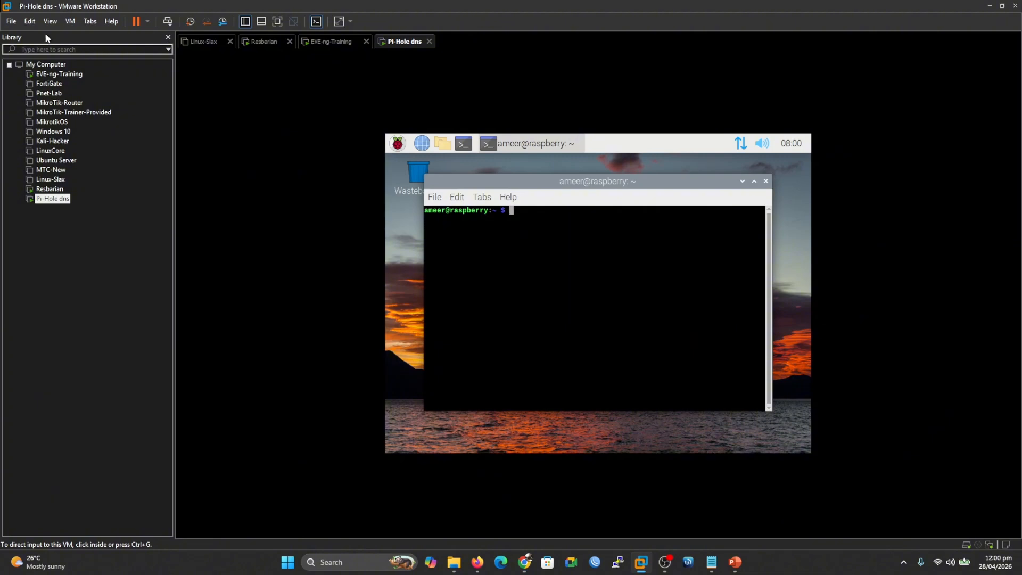
click(29, 21)
click(67, 57)
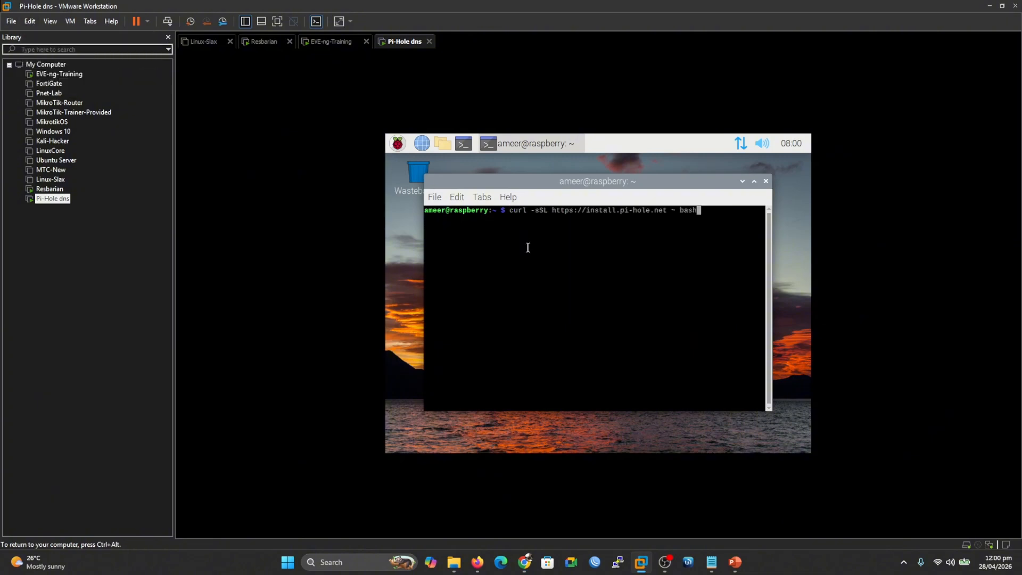
key(Return)
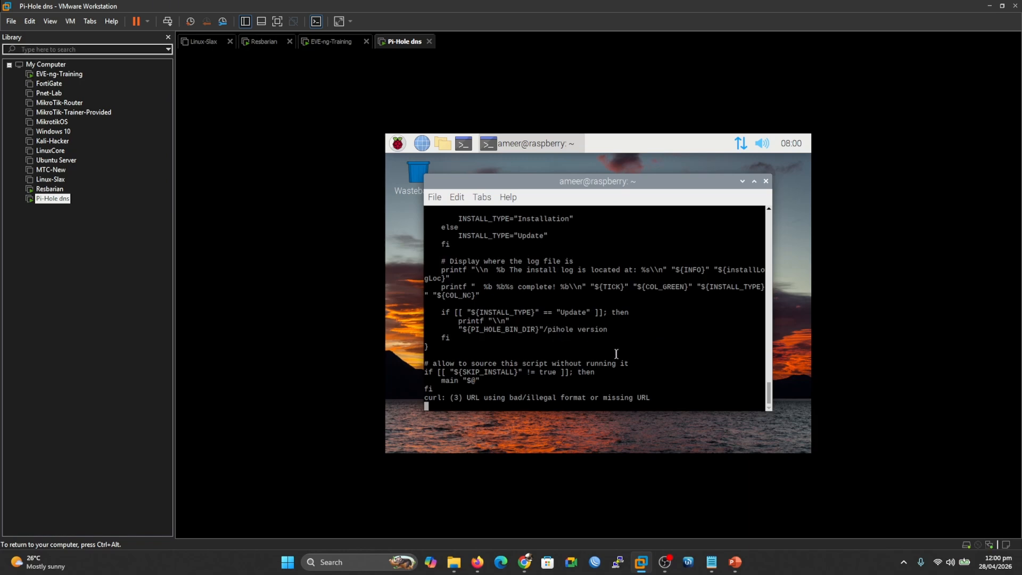
key(ctrl+c)
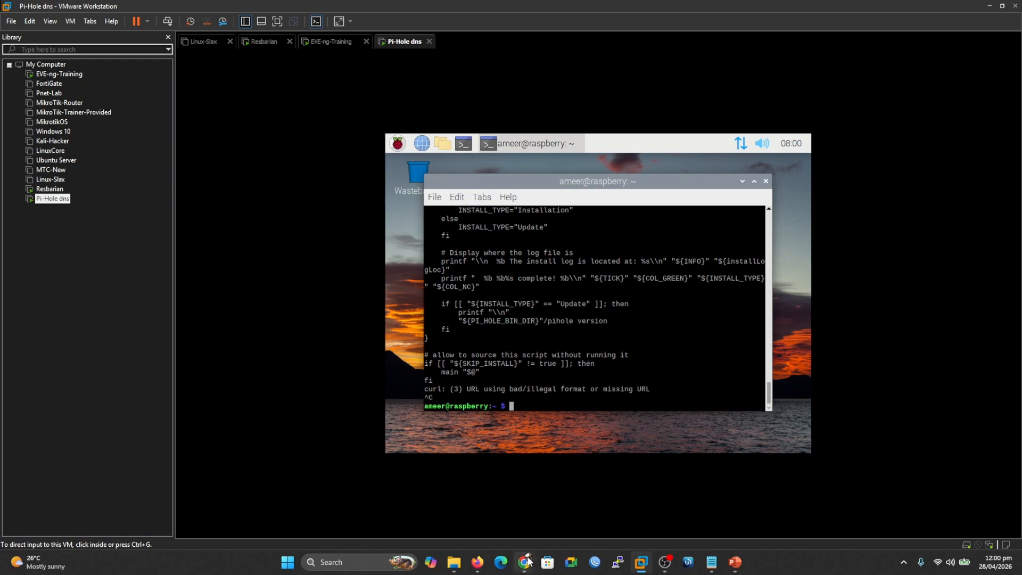
mouse_move(529, 559)
click(542, 511)
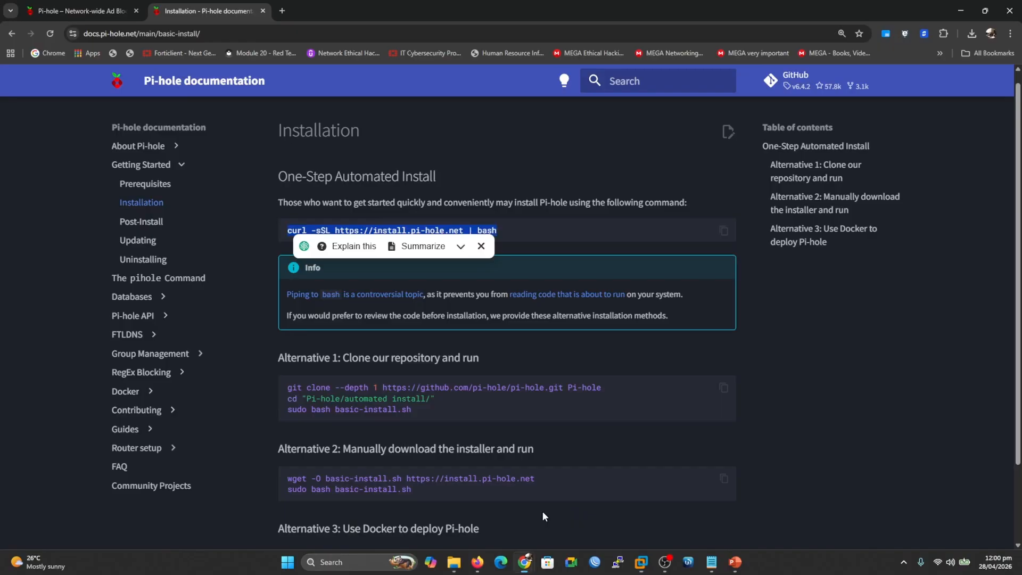
click(809, 436)
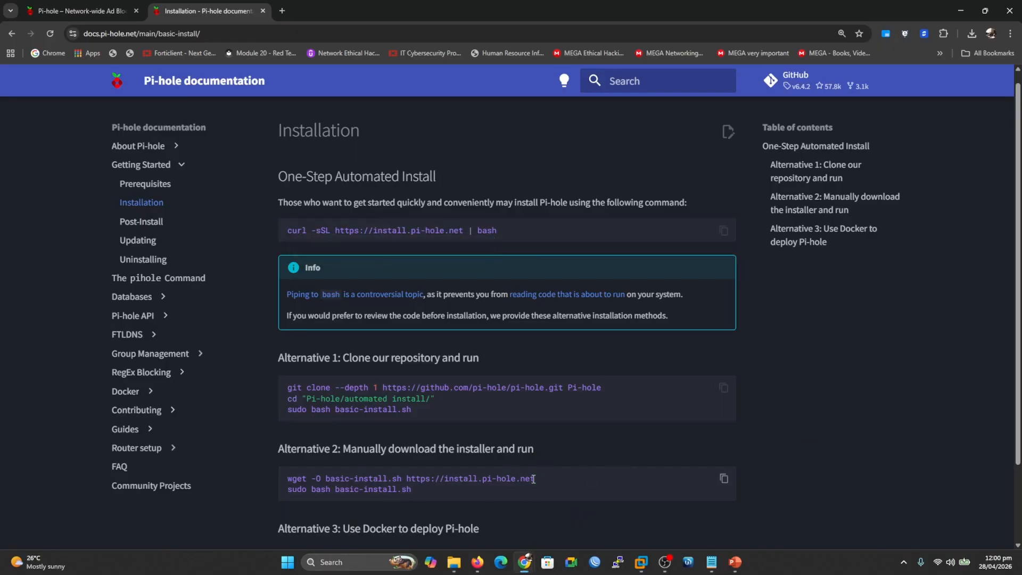
drag(535, 477, 290, 479)
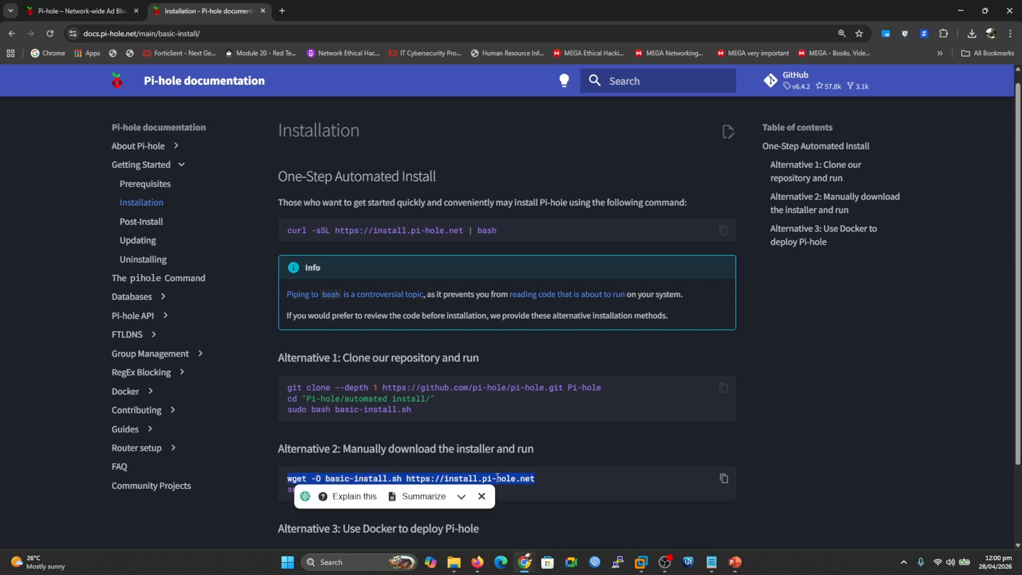
click(639, 565)
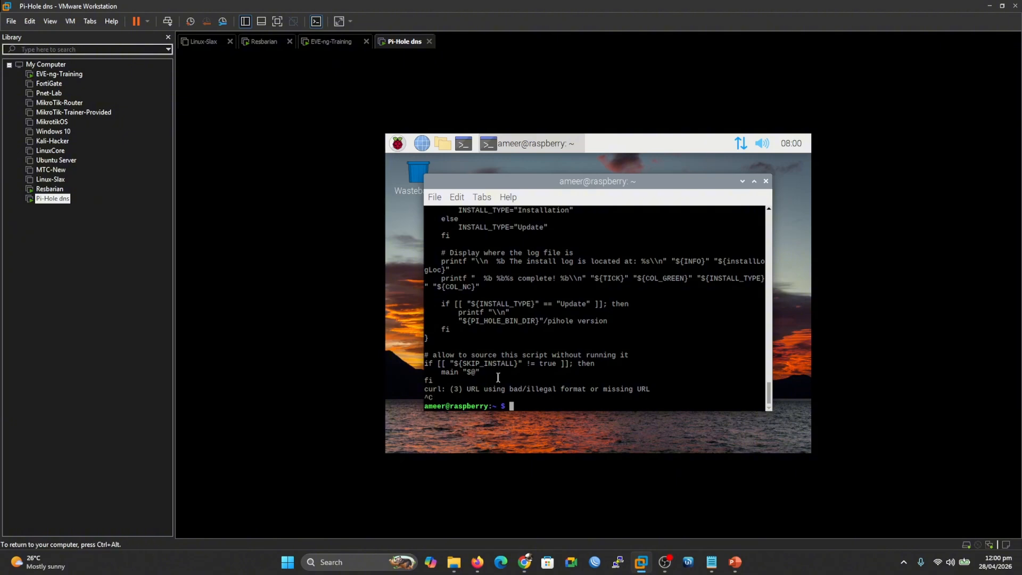
click(29, 21)
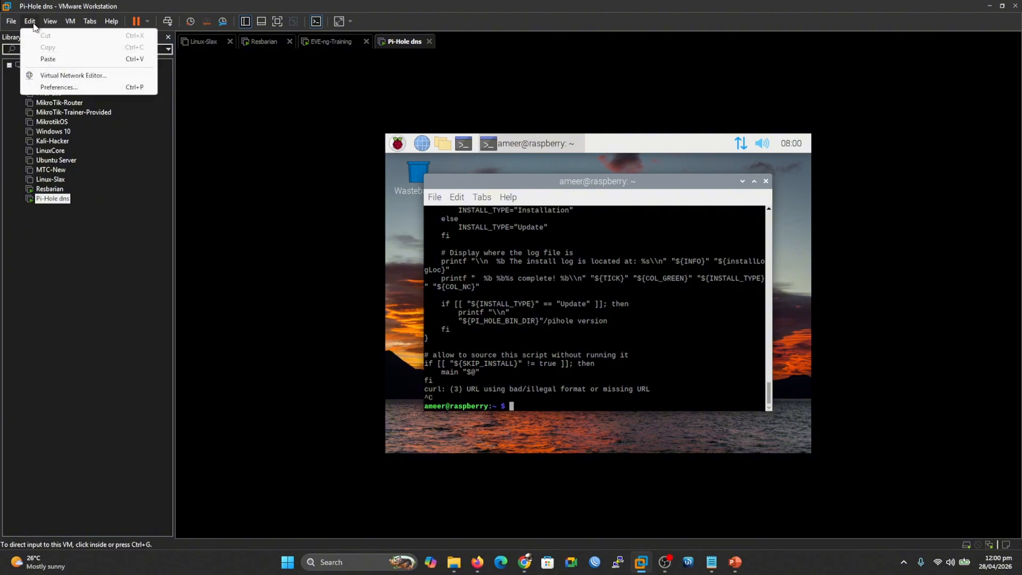
click(47, 59)
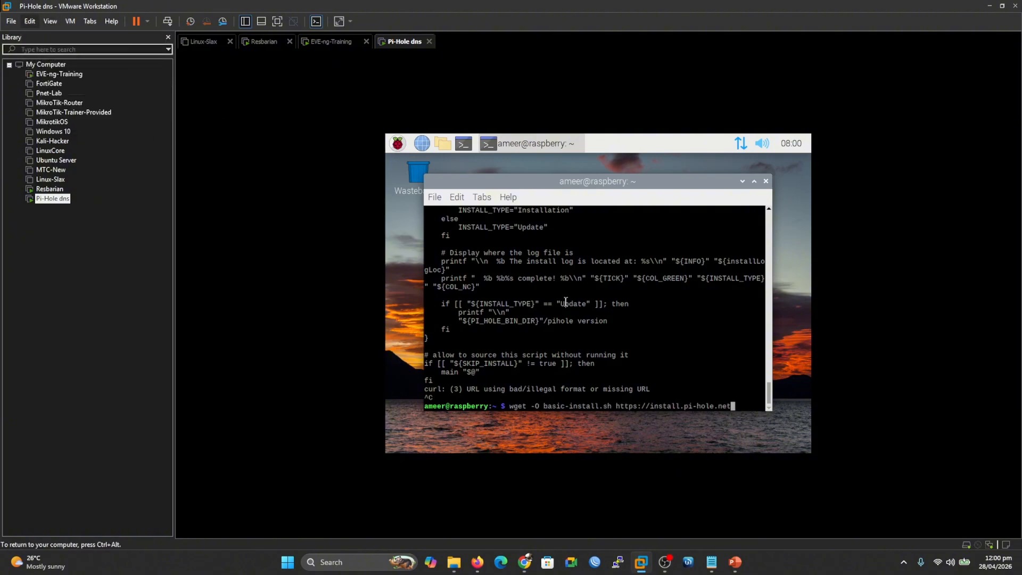
key(Return)
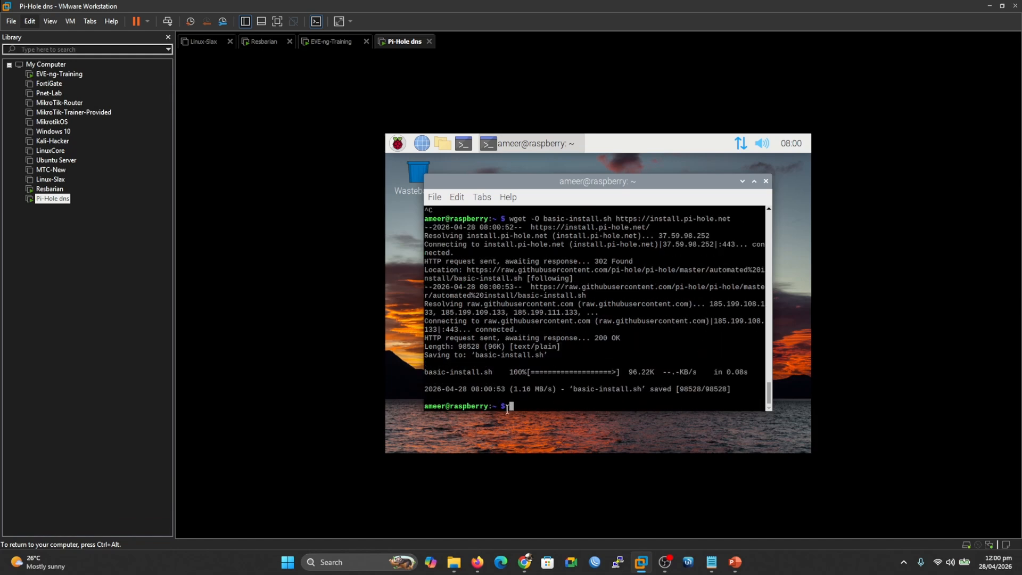
- Copy "sudo bash basic-install.sh" from Alternative 2 of the Pi-hole documentation in Chrome and run it in the VMware virtual machine's terminal
mouse_move(524, 562)
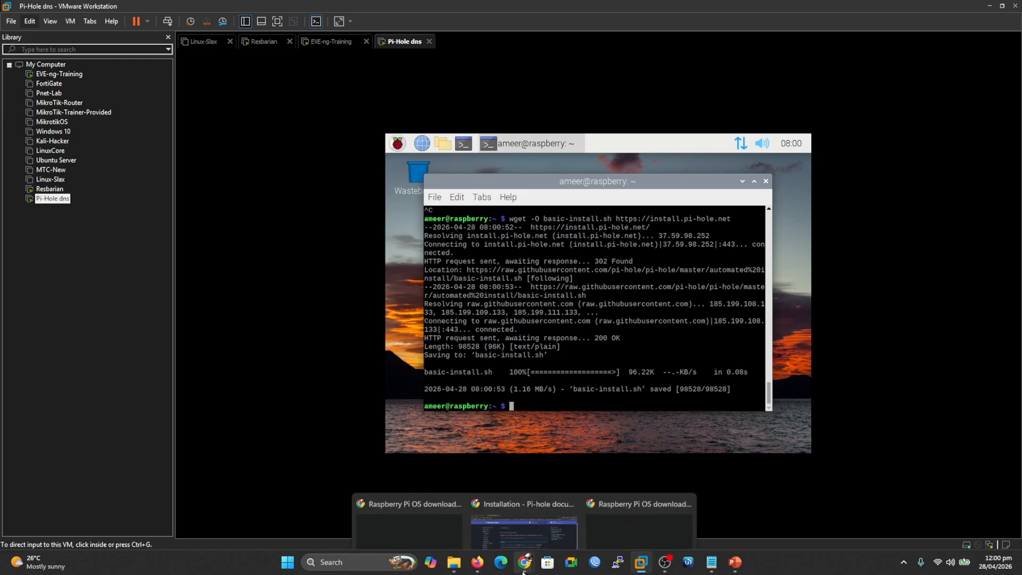
click(545, 510)
click(423, 495)
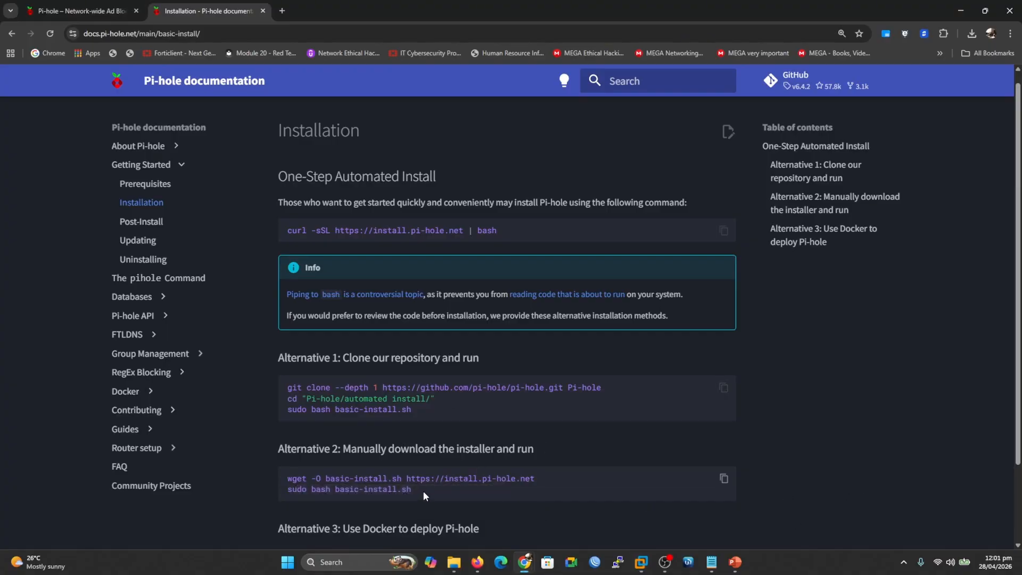
drag(412, 489, 288, 492)
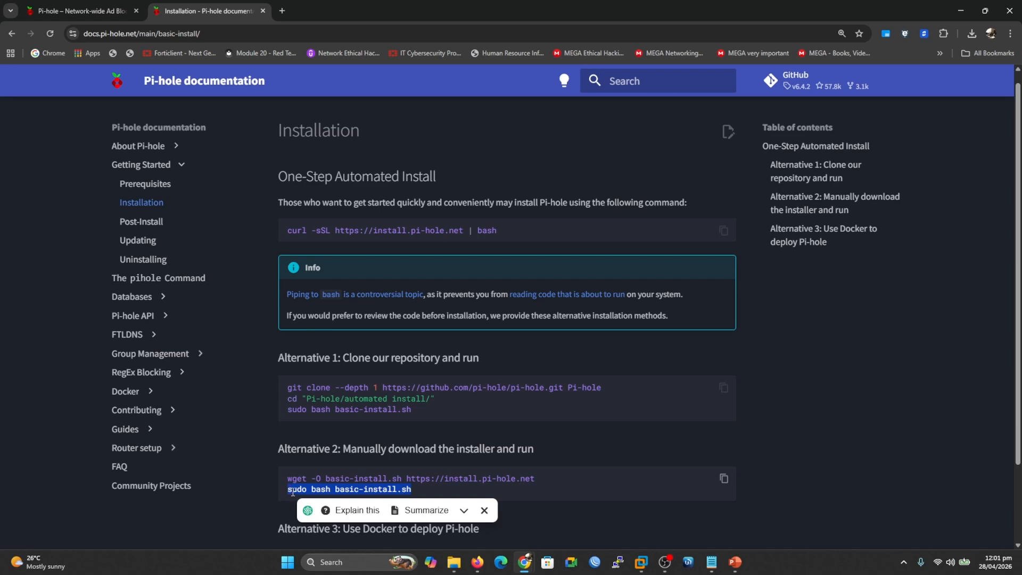
click(641, 561)
click(29, 22)
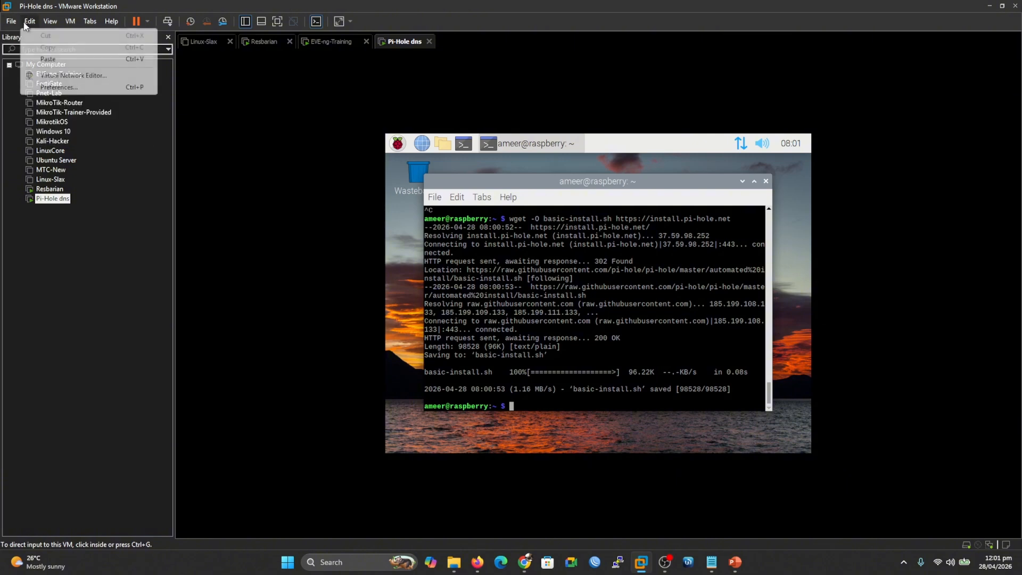
click(48, 59)
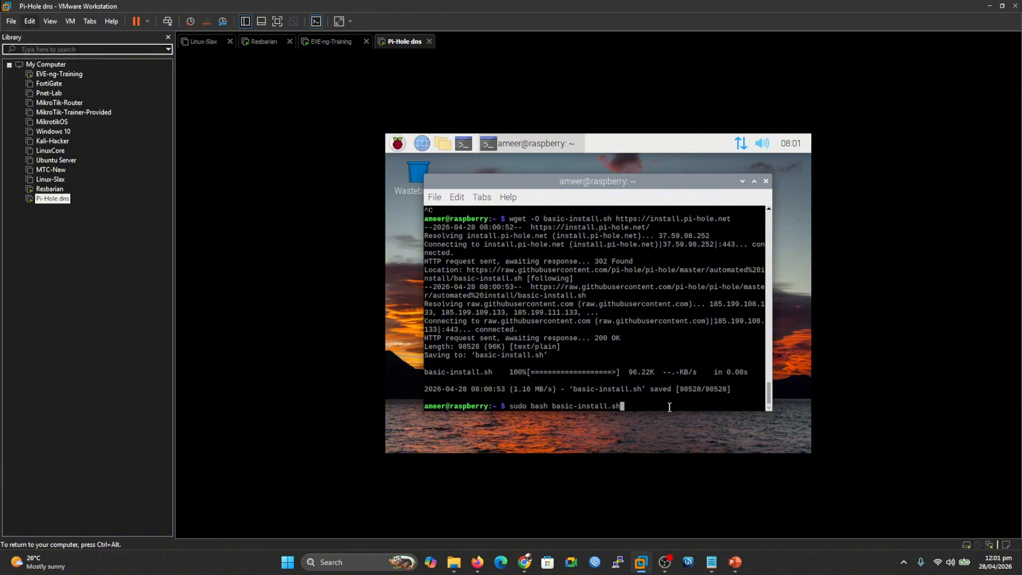
key(Return)
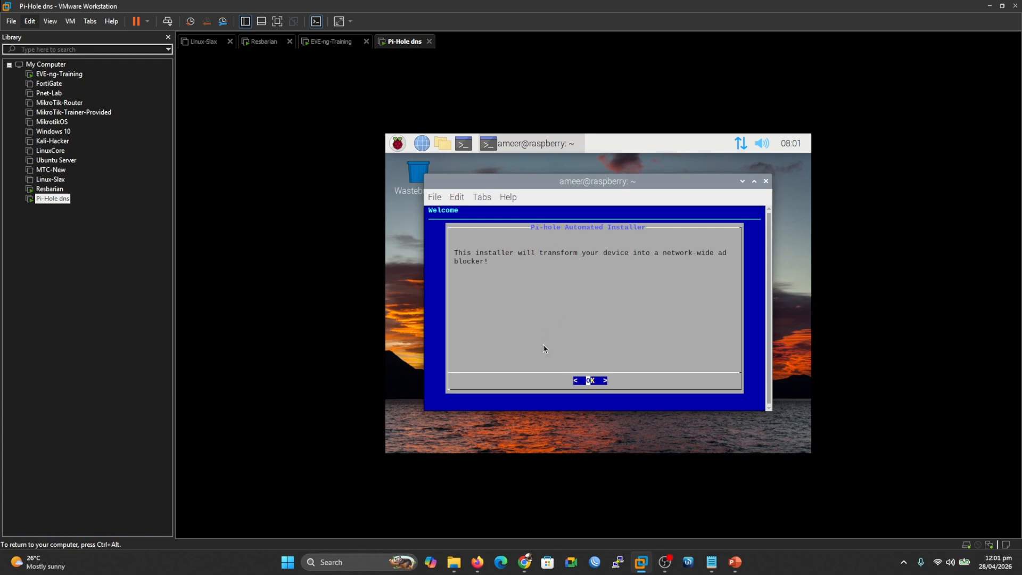
- Continue through the Pi-hole installer's introduction and static IP notice, and choose Google (ECS, DNSSEC) as the upstream DNS provider
click(589, 379)
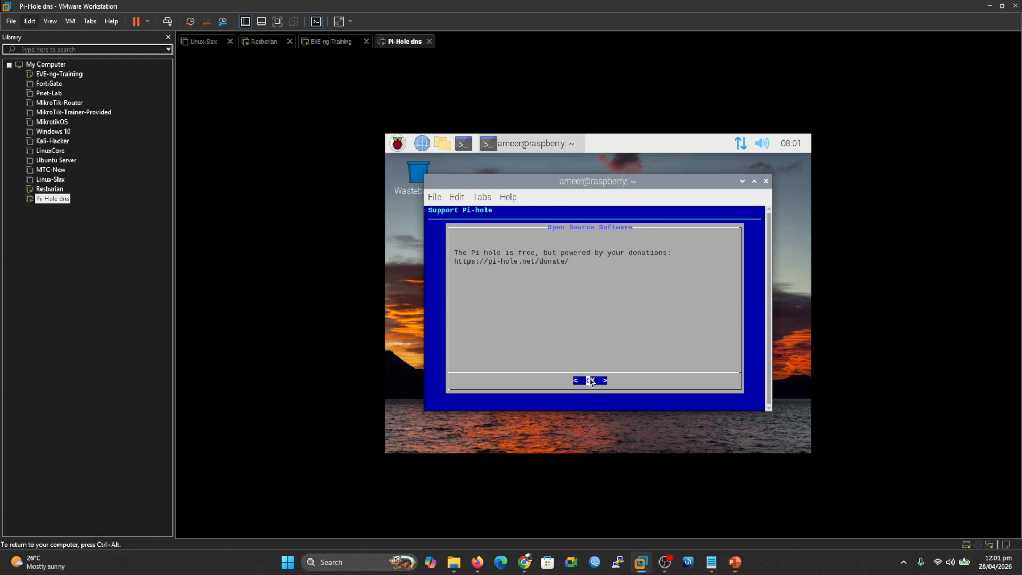
click(589, 380)
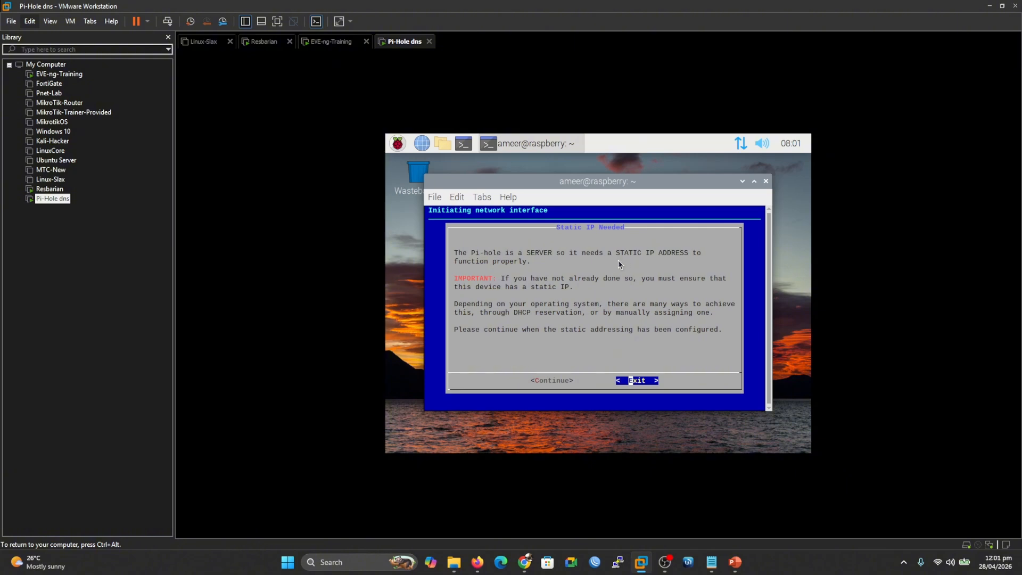
click(549, 380)
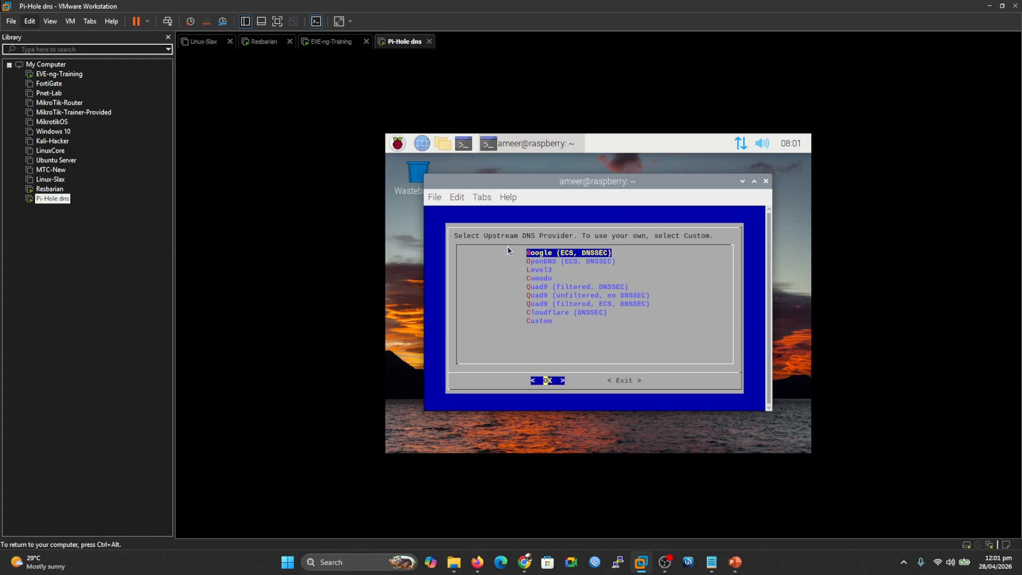
click(551, 380)
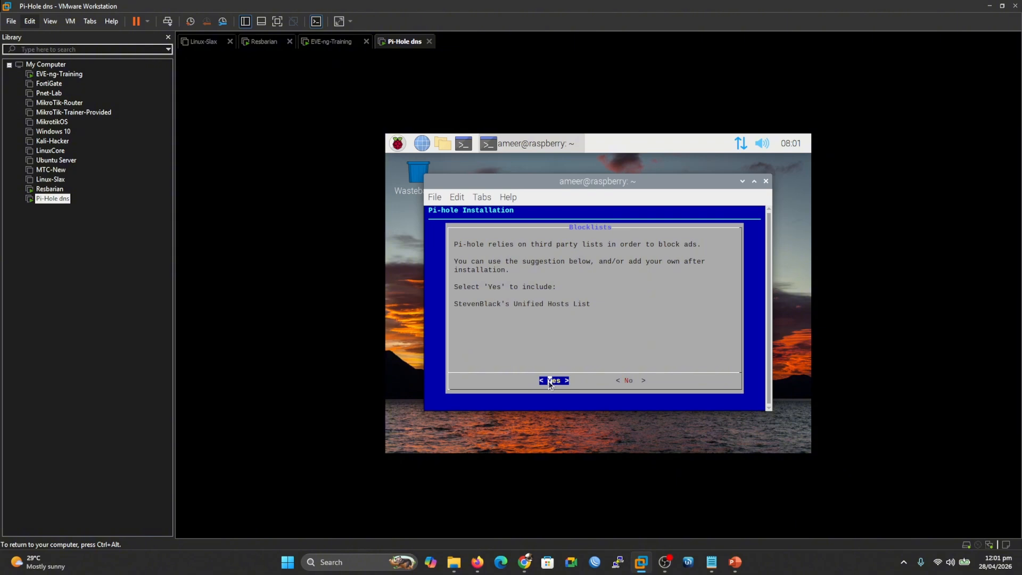
- Finish the installer options by including StevenBlack's Unified Hosts List, enabling query logging and using the "Show everything" privacy mode
key(Return)
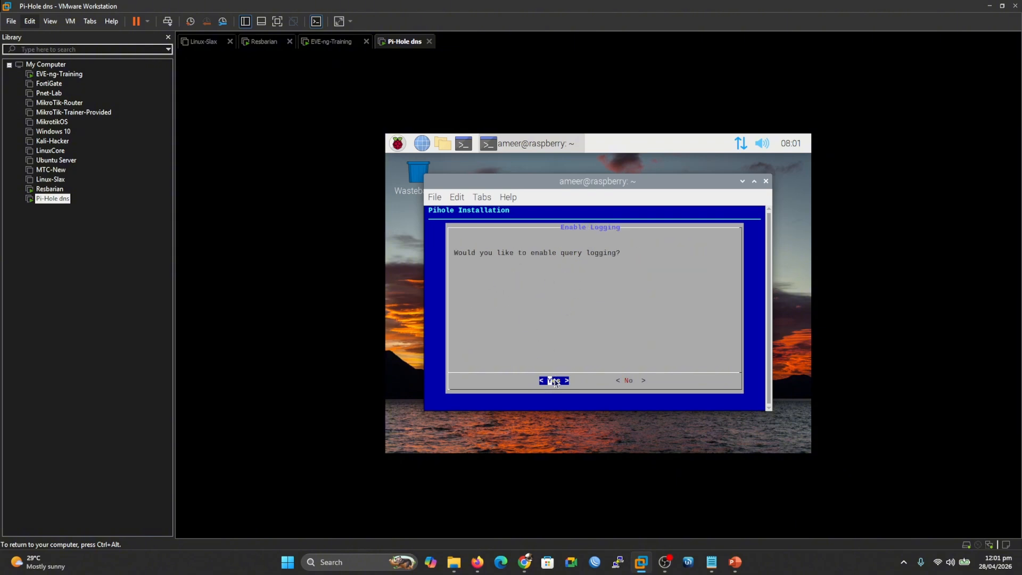
key(Return)
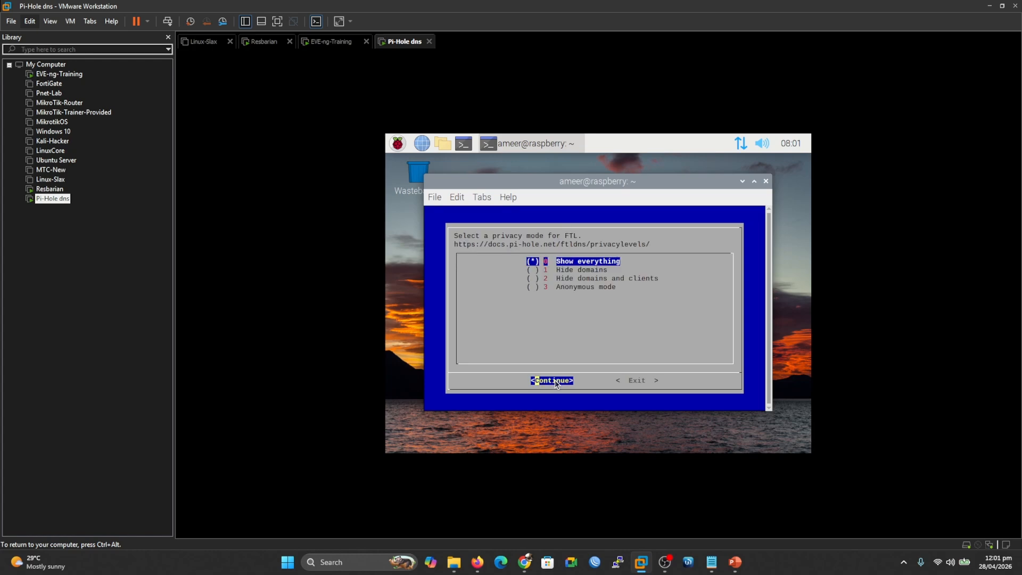
key(Return)
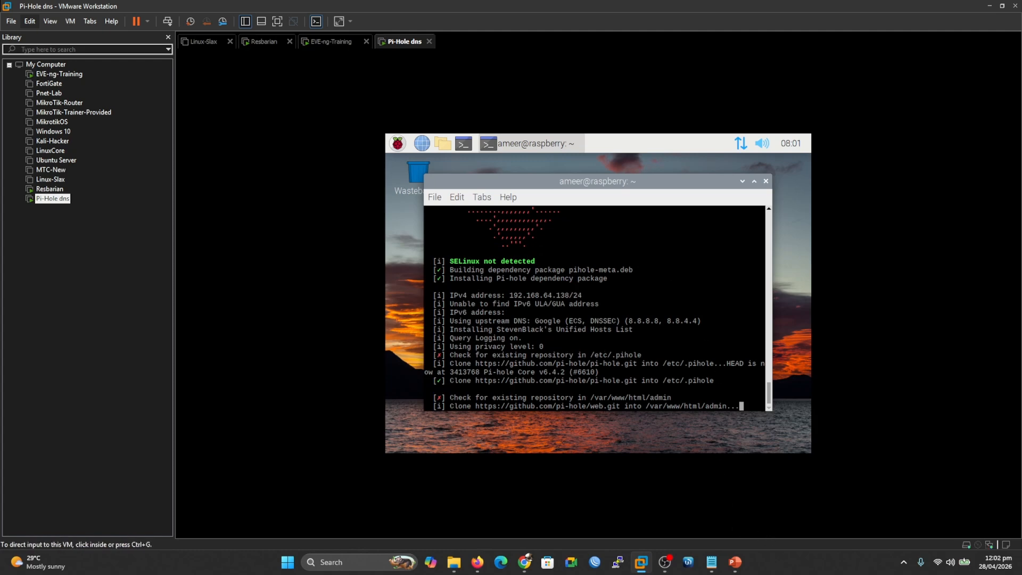
click(784, 560)
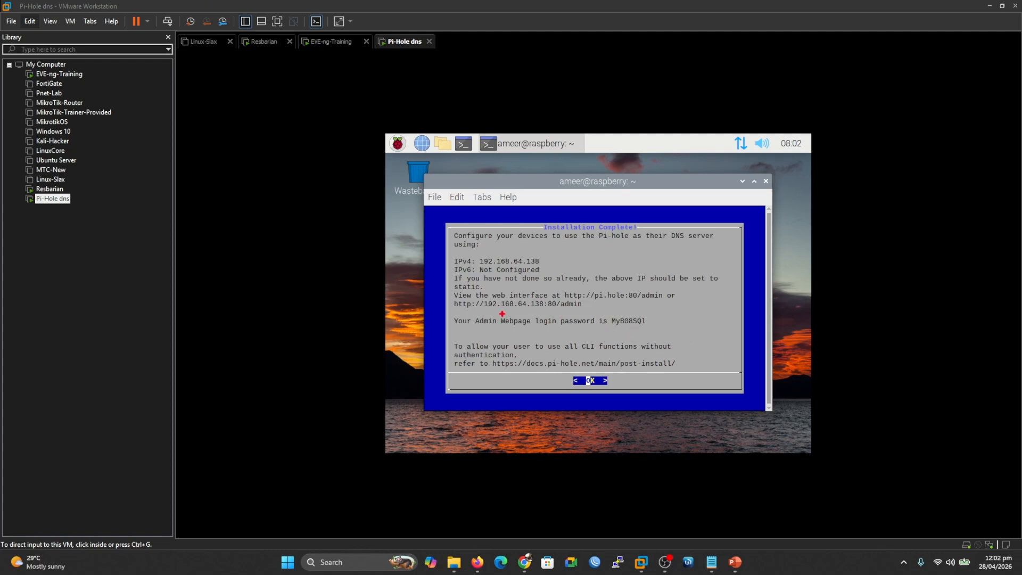
drag(459, 312, 565, 308)
mouse_move(750, 127)
mouse_down()
mouse_move(750, 168)
mouse_move(742, 126)
mouse_up()
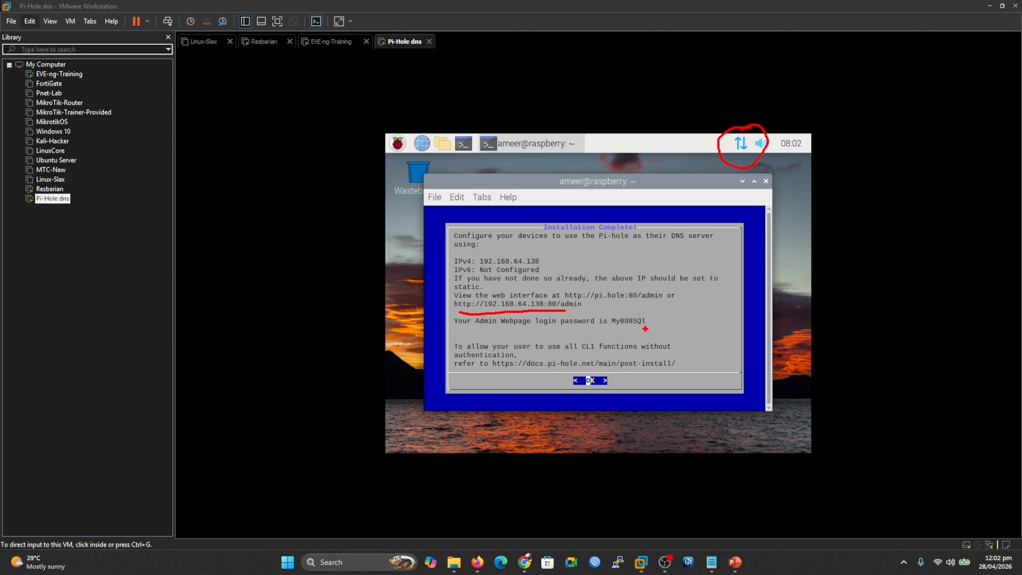
mouse_move(612, 331)
mouse_down()
mouse_move(658, 328)
mouse_move(629, 328)
mouse_up()
key(Escape)
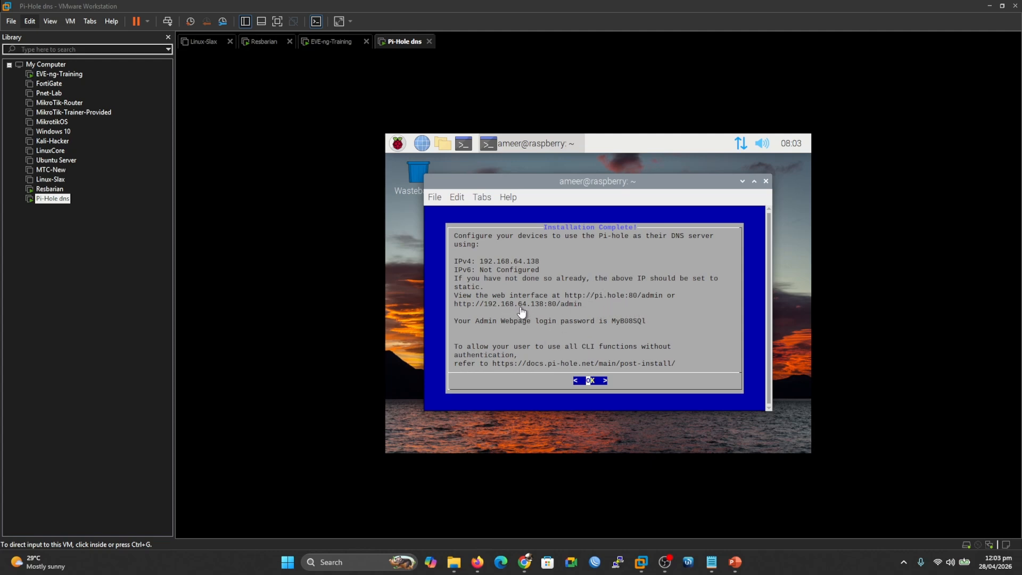
- Switch to Firefox, browse to 192.168.64.138 in the new tab and follow the link to the Pi-hole dashboard's login page
click(475, 571)
click(154, 11)
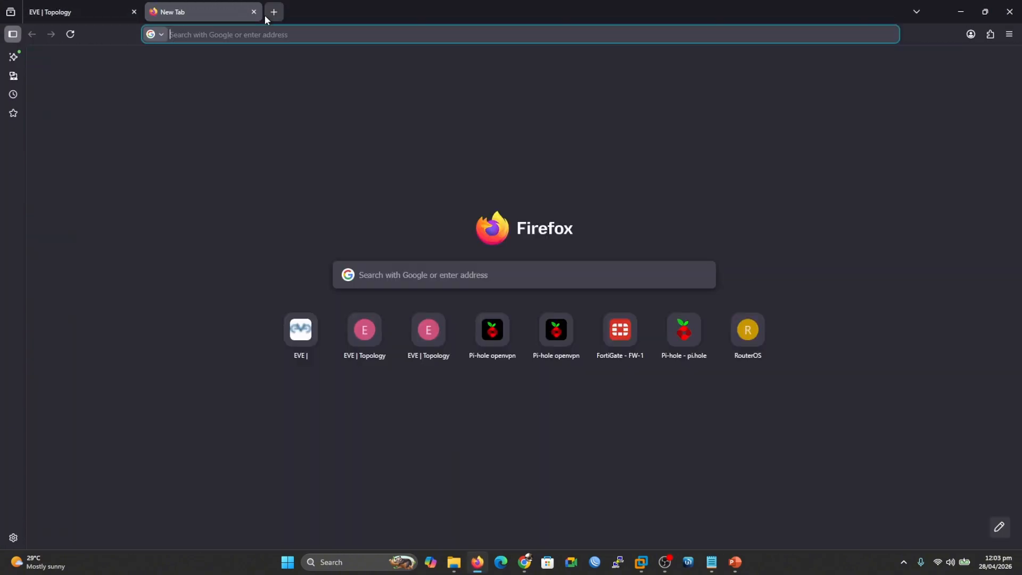
click(264, 34)
text(192)
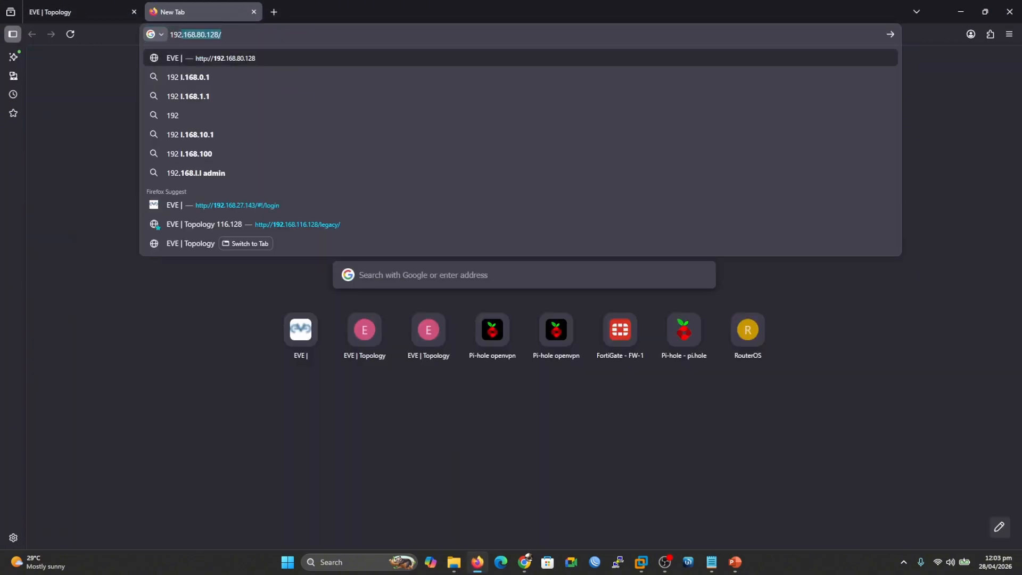
text(.168.)
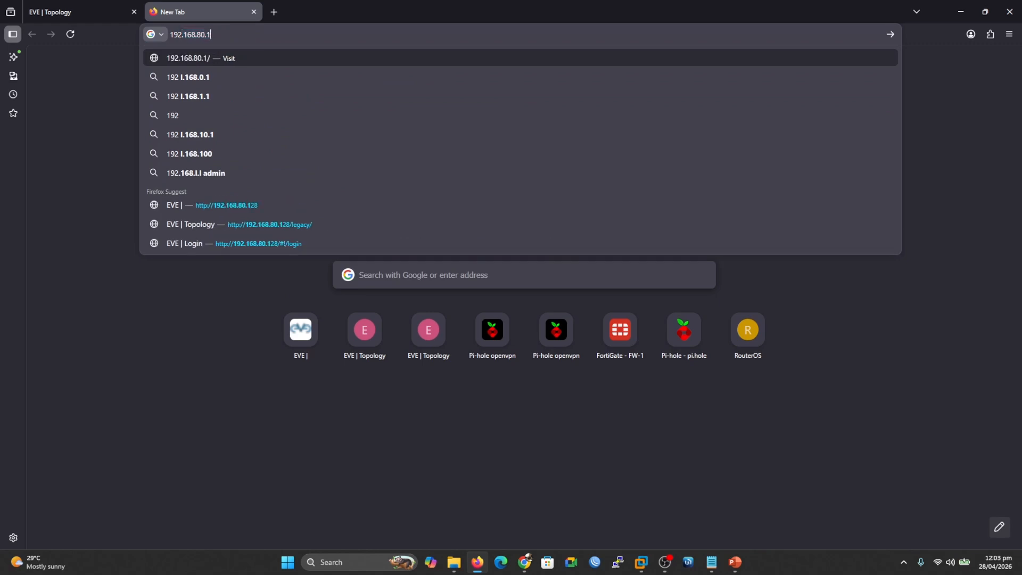
text(6)
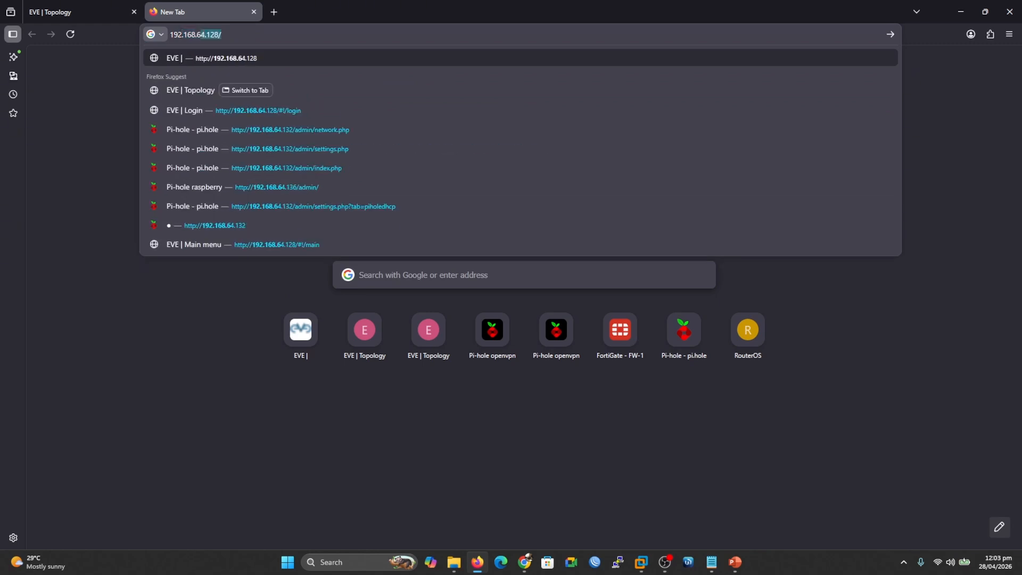
text(4.138)
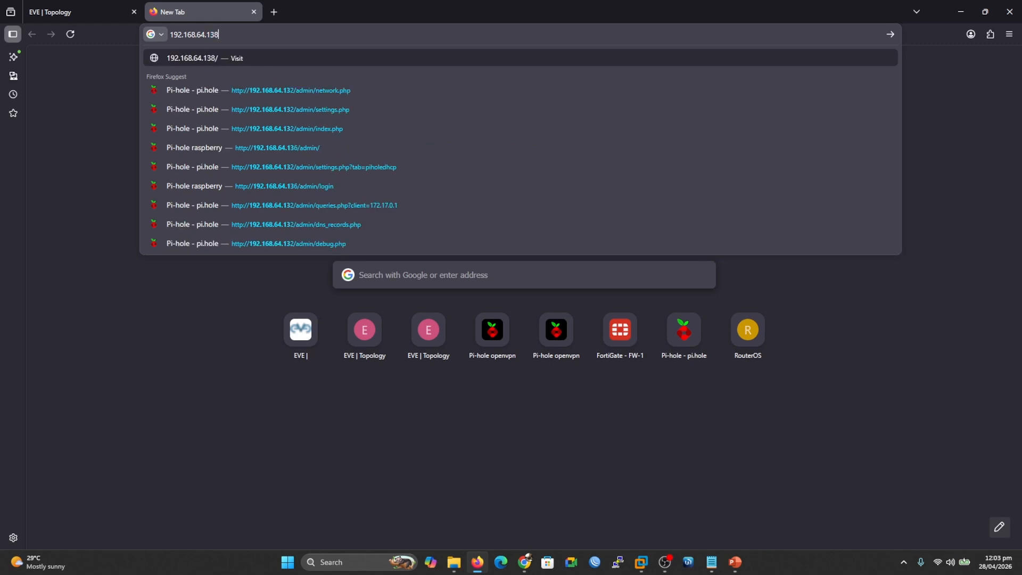
key(Return)
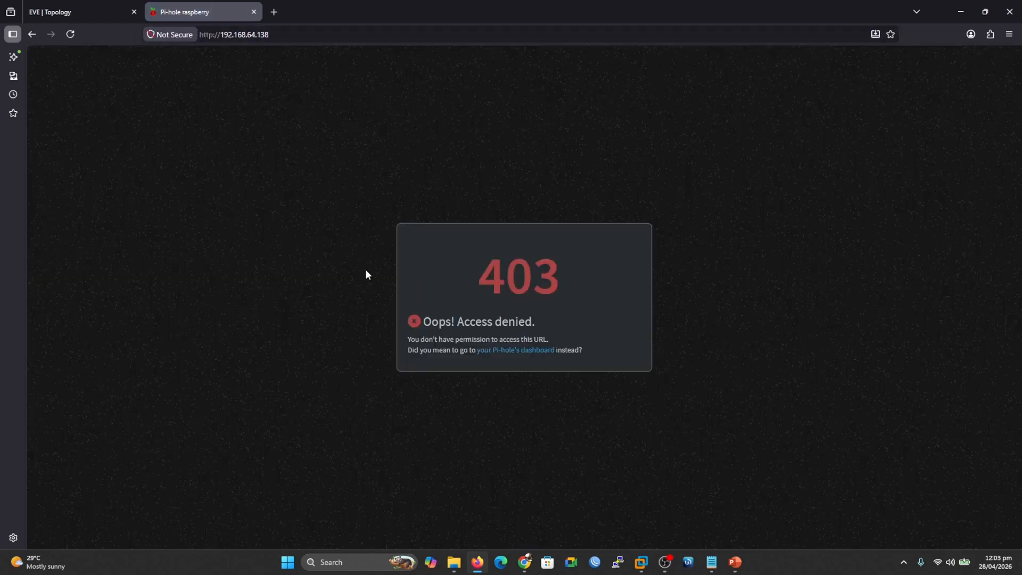
click(507, 351)
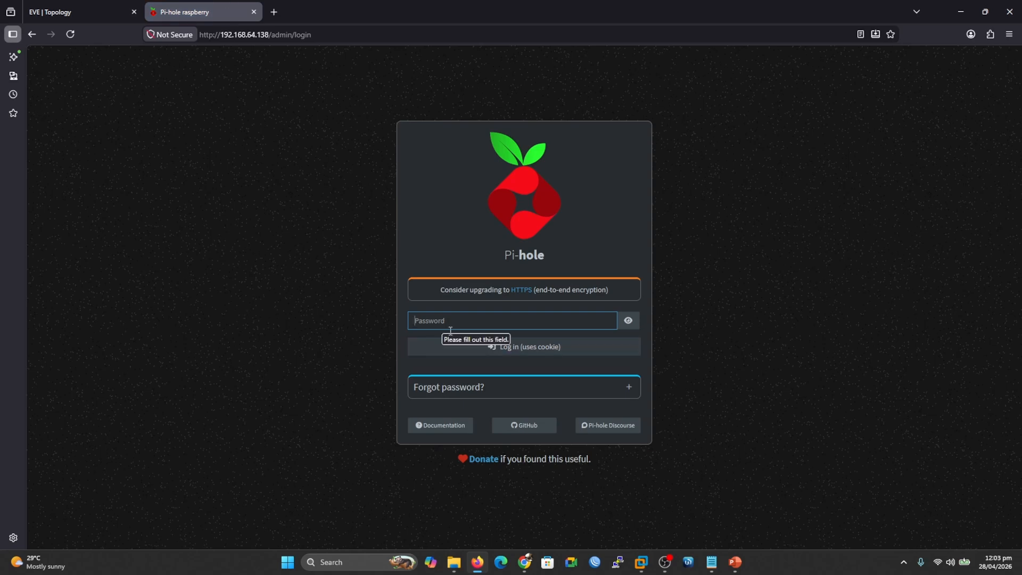
- Look up the forgotten-password command, run "sudo pihole setpassword" with a blank password in the VMware virtual machine, and return to Firefox
click(489, 390)
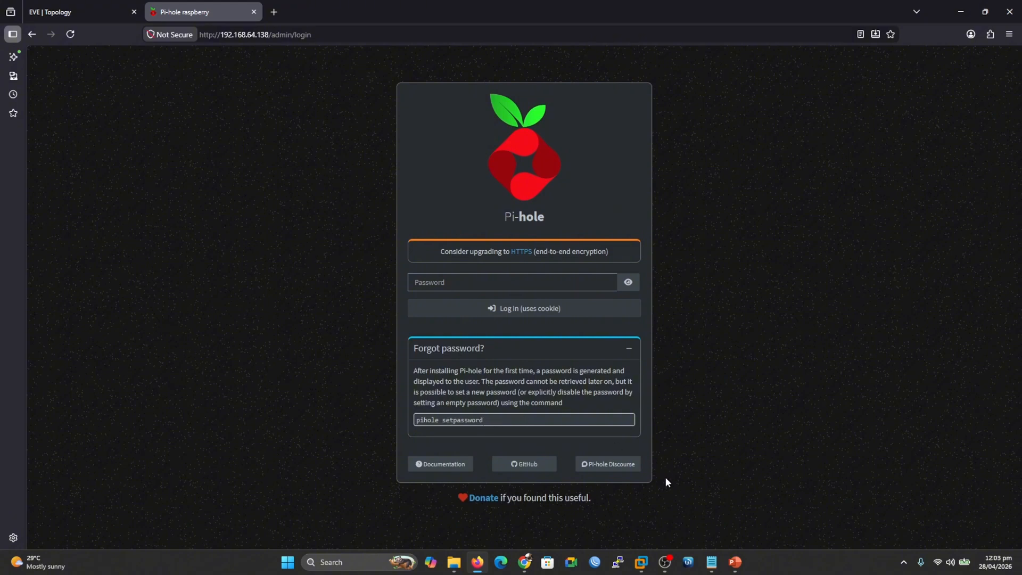
click(640, 562)
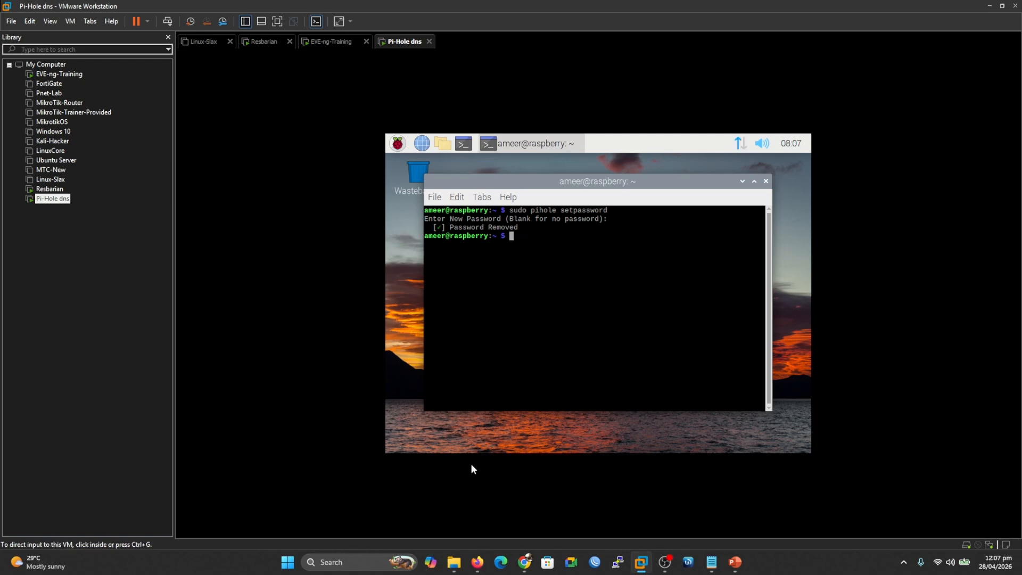
click(476, 561)
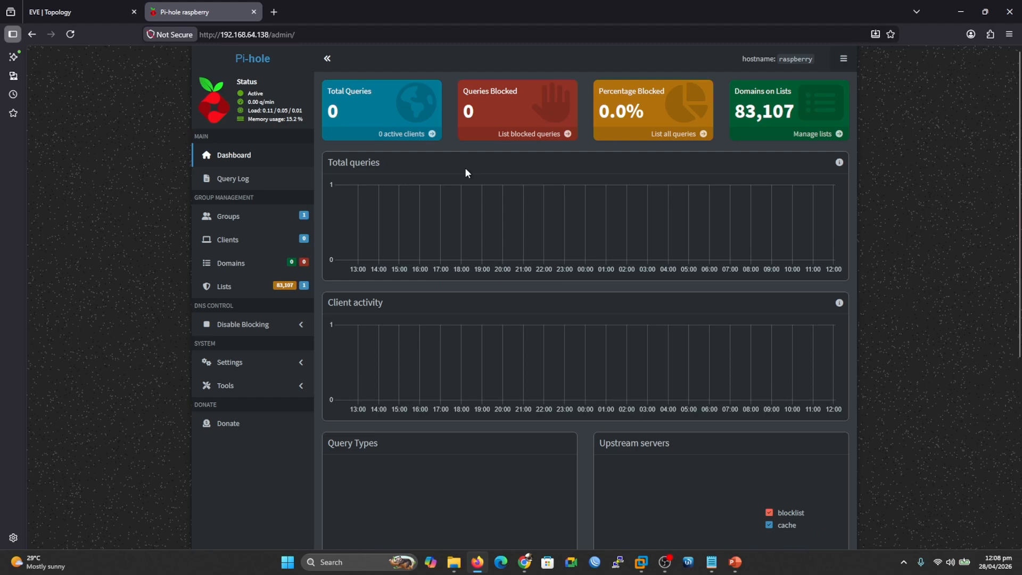
- Examine the connected client's details, the Subscribed lists page and the statistics panels of the Pi-hole dashboard
click(839, 66)
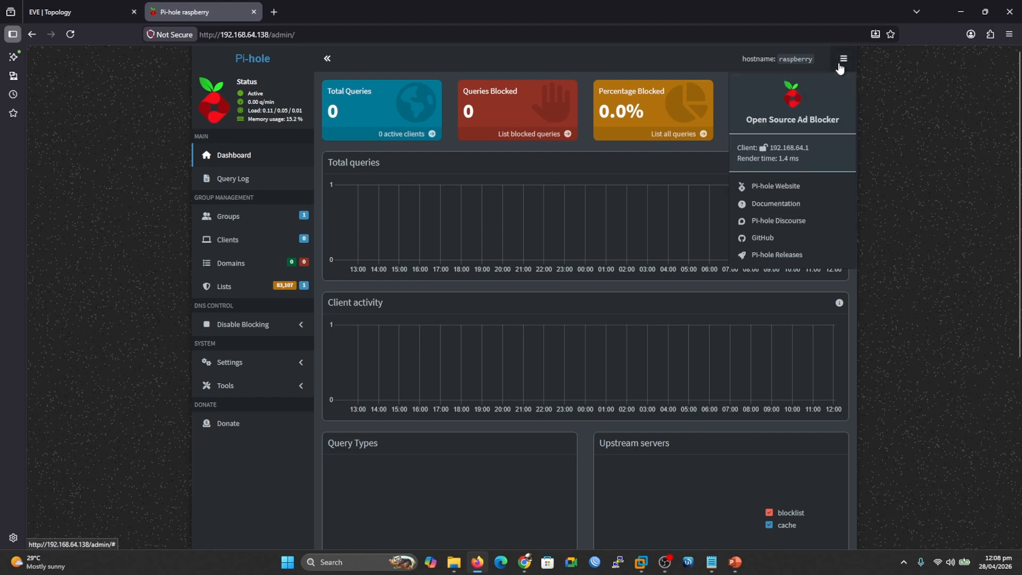
drag(814, 148, 741, 149)
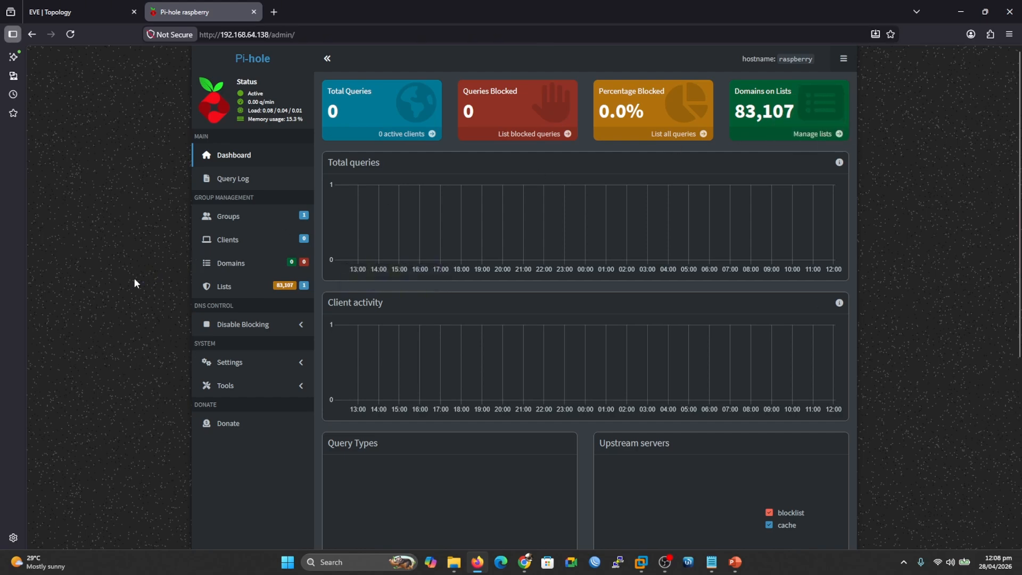
click(221, 291)
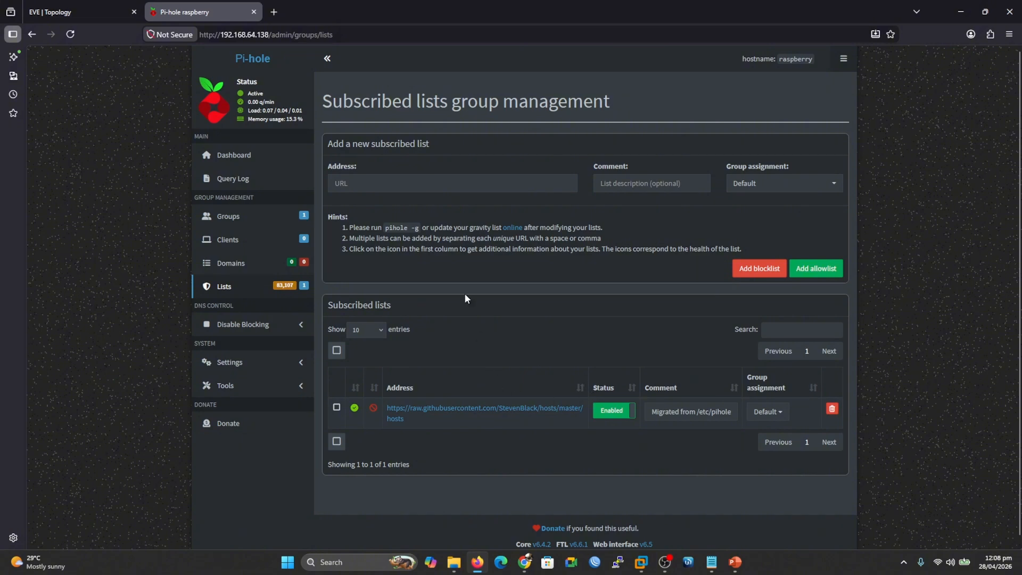
click(234, 158)
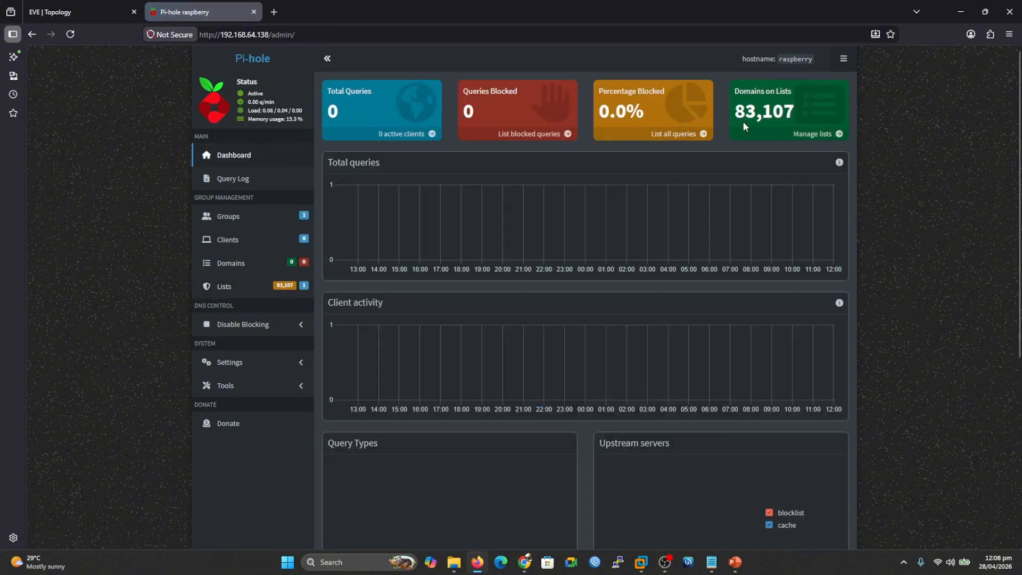
scroll(744, 125, down, 3)
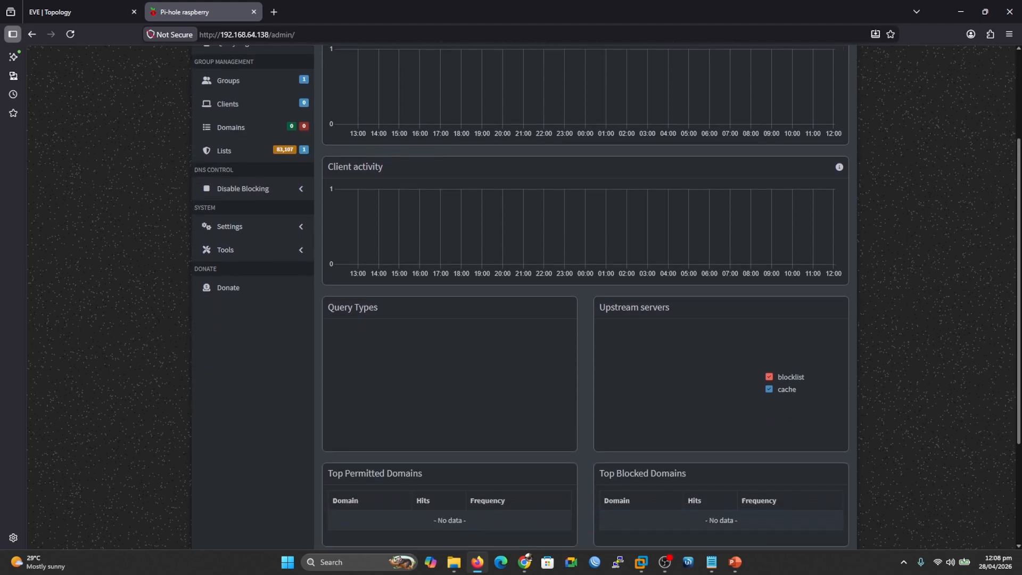
scroll(916, 266, down, 3)
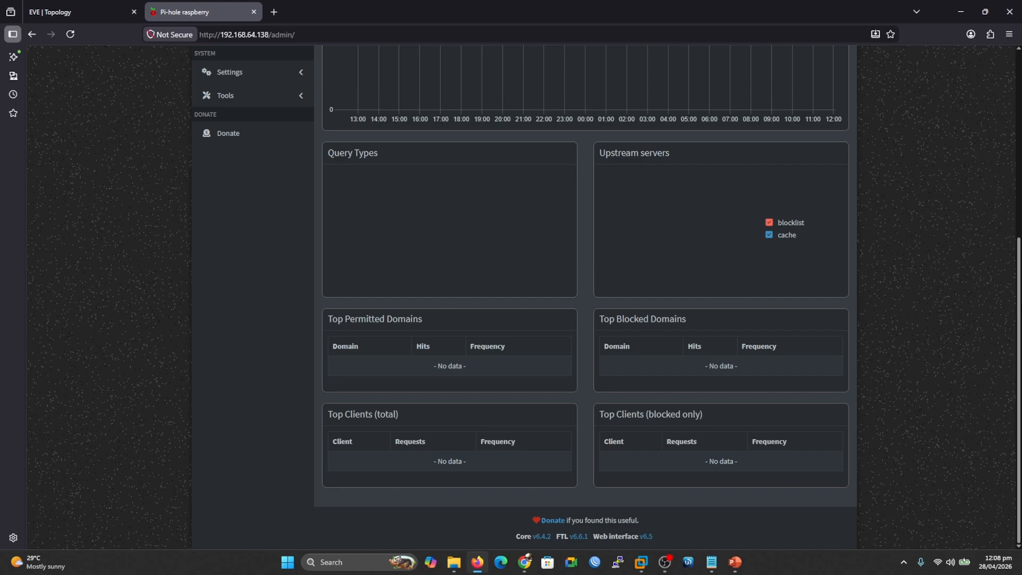
scroll(1008, 192, up, 5)
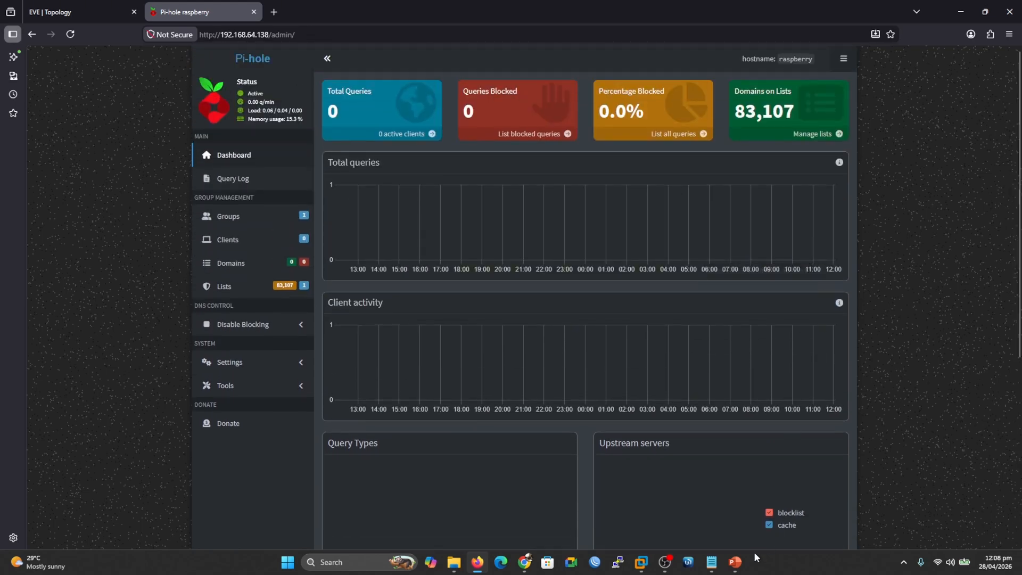
mouse_move(736, 565)
click(772, 517)
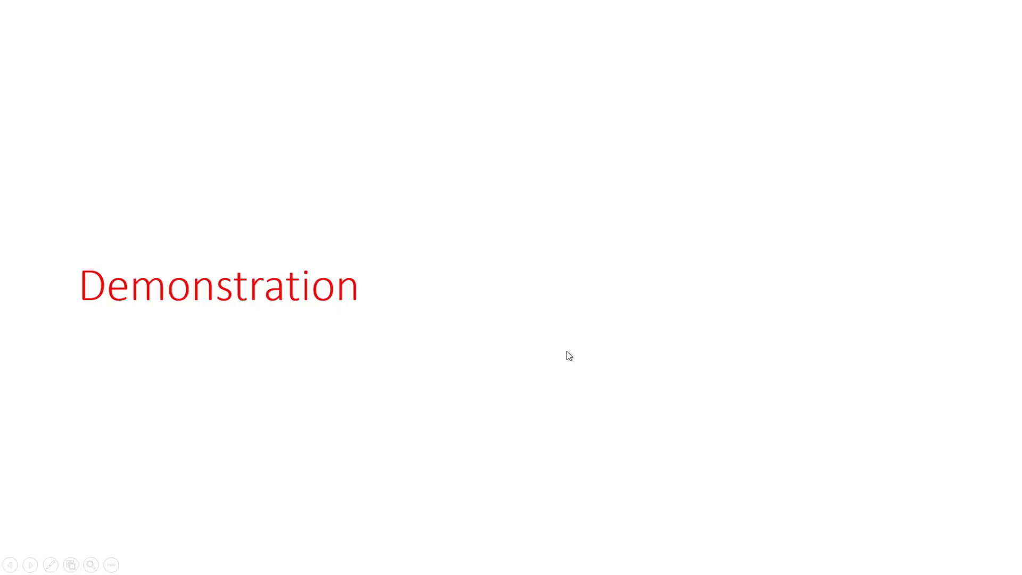
click(566, 351)
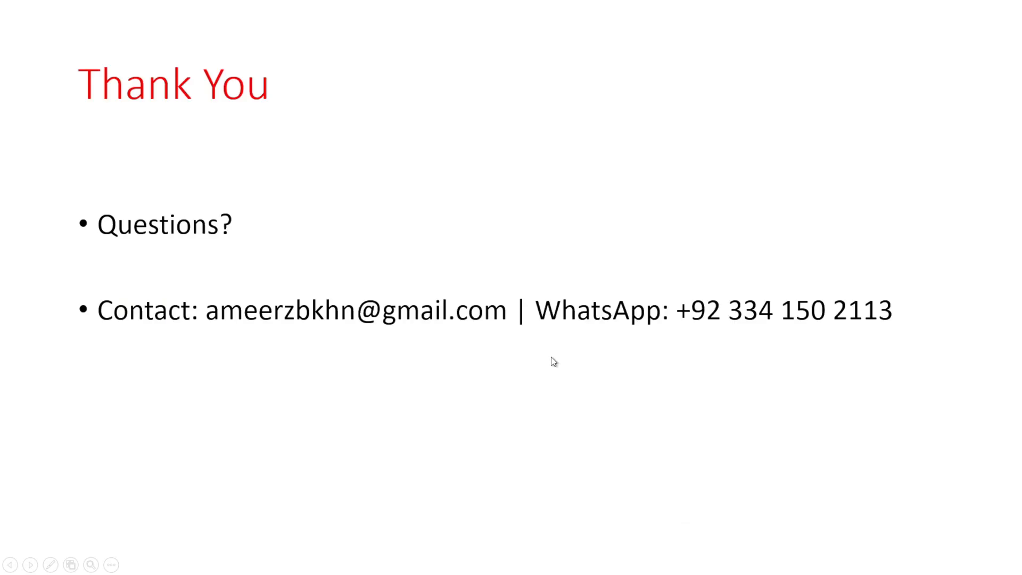